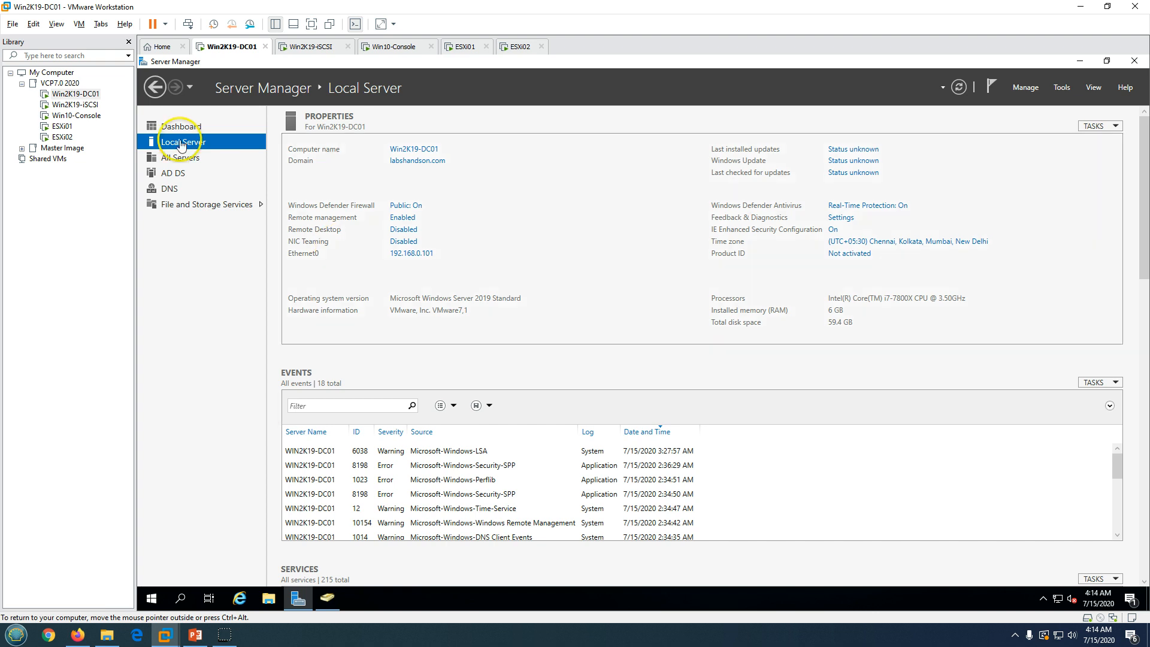
# Step: Return Server Manager on Win2K19-DC01 to its dashboard and review the Demo Environment slide in PowerPoint
pyautogui.click(179, 126)
pyautogui.click(196, 636)
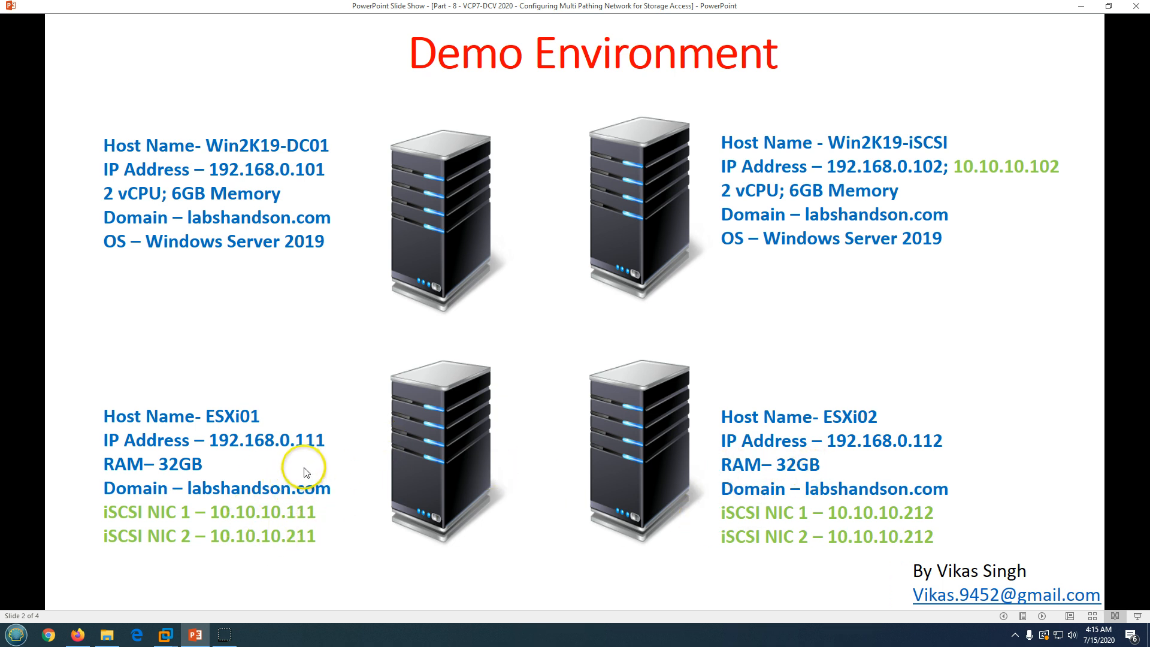
pyautogui.click(196, 635)
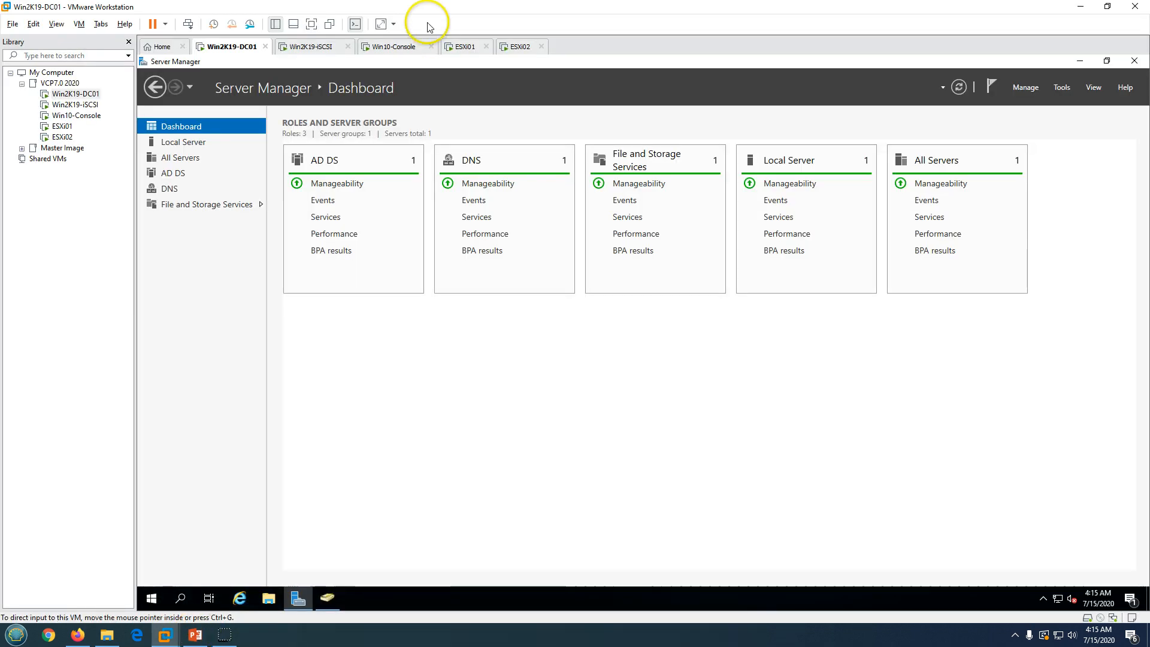
# Step: On the Win2K19-iSCSI virtual machine, examine the iSCSI virtual disks and their target in Server Manager, finishing on the dashboard
pyautogui.click(316, 47)
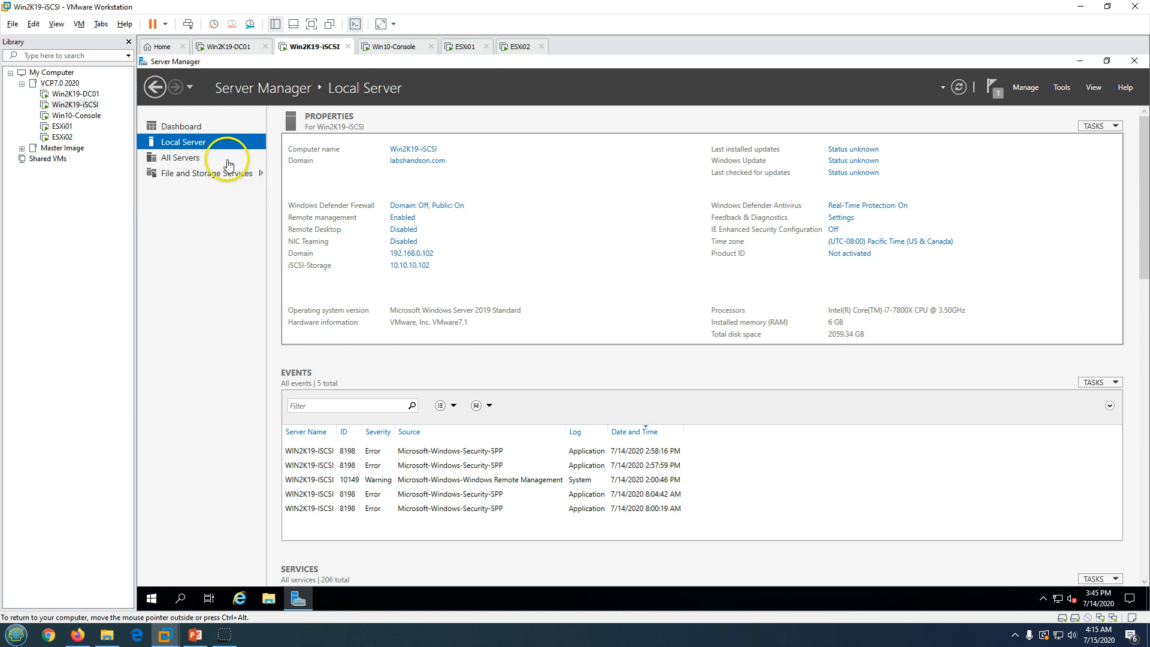
pyautogui.click(180, 172)
pyautogui.click(192, 205)
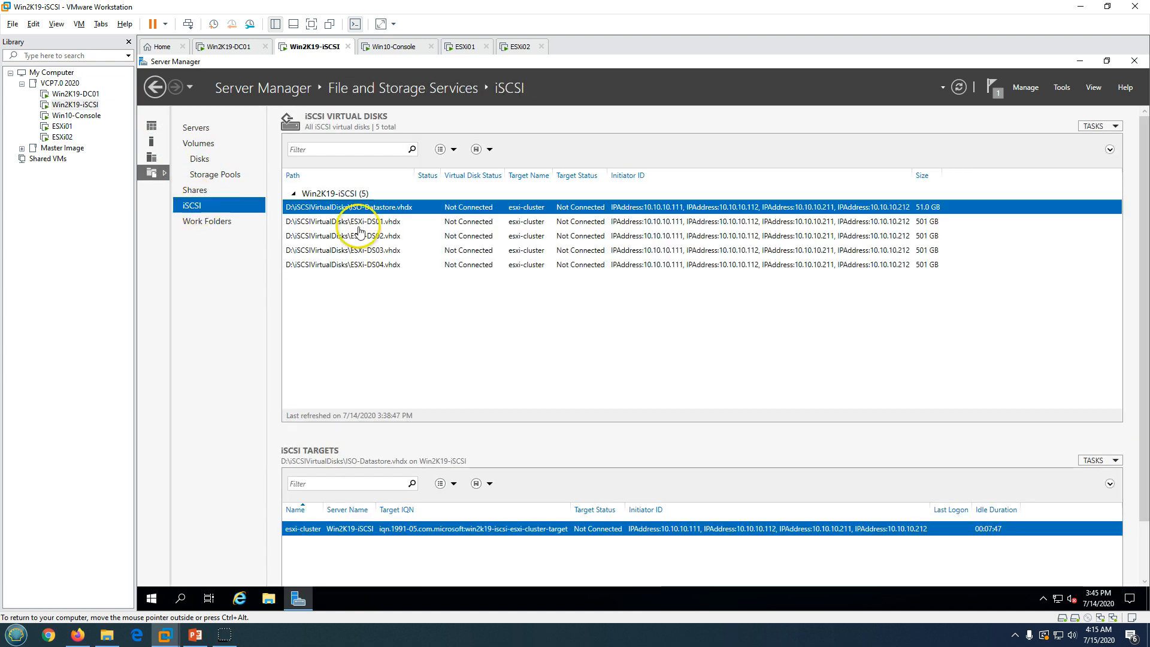
pyautogui.click(392, 222)
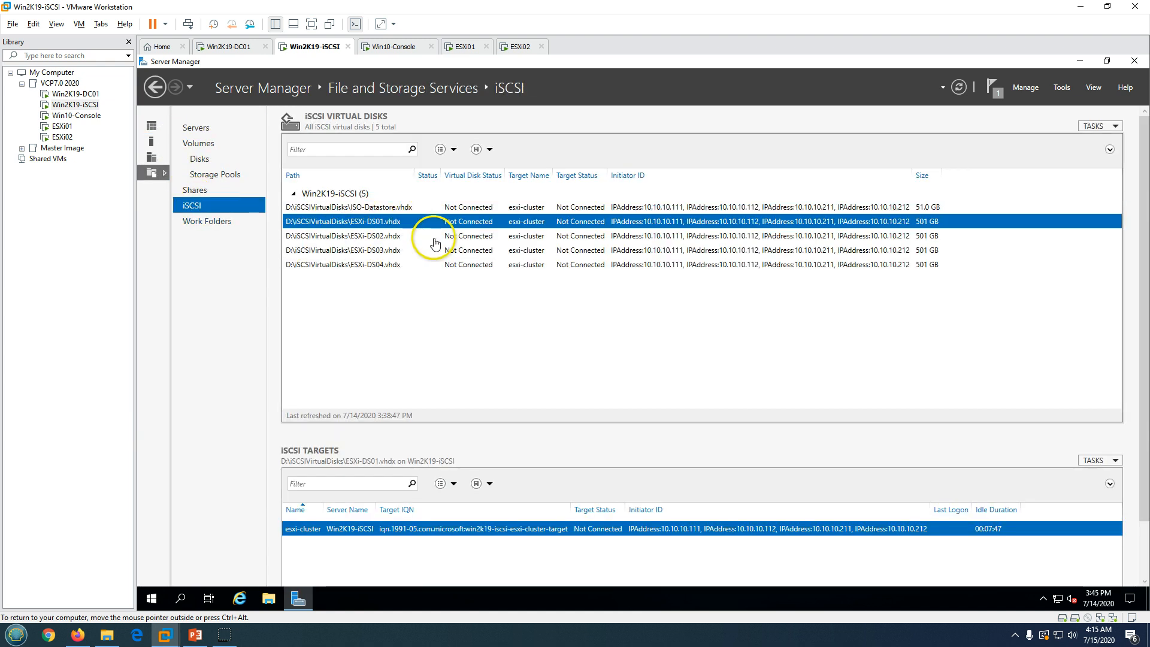
pyautogui.click(424, 249)
pyautogui.click(427, 238)
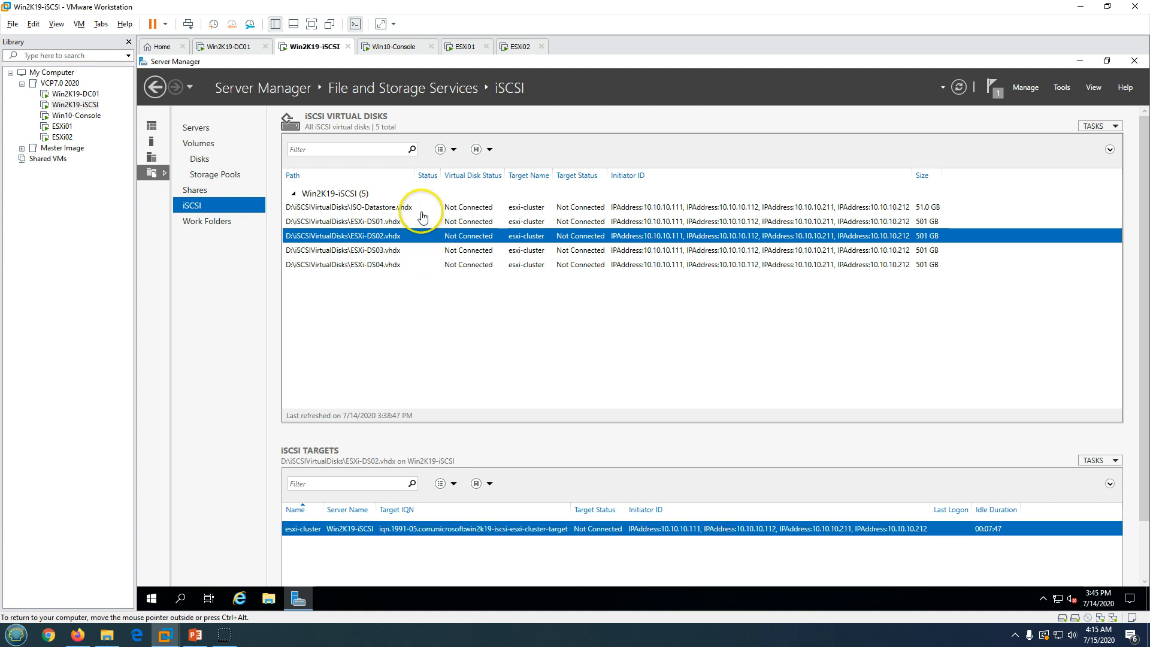
pyautogui.click(418, 208)
pyautogui.click(155, 130)
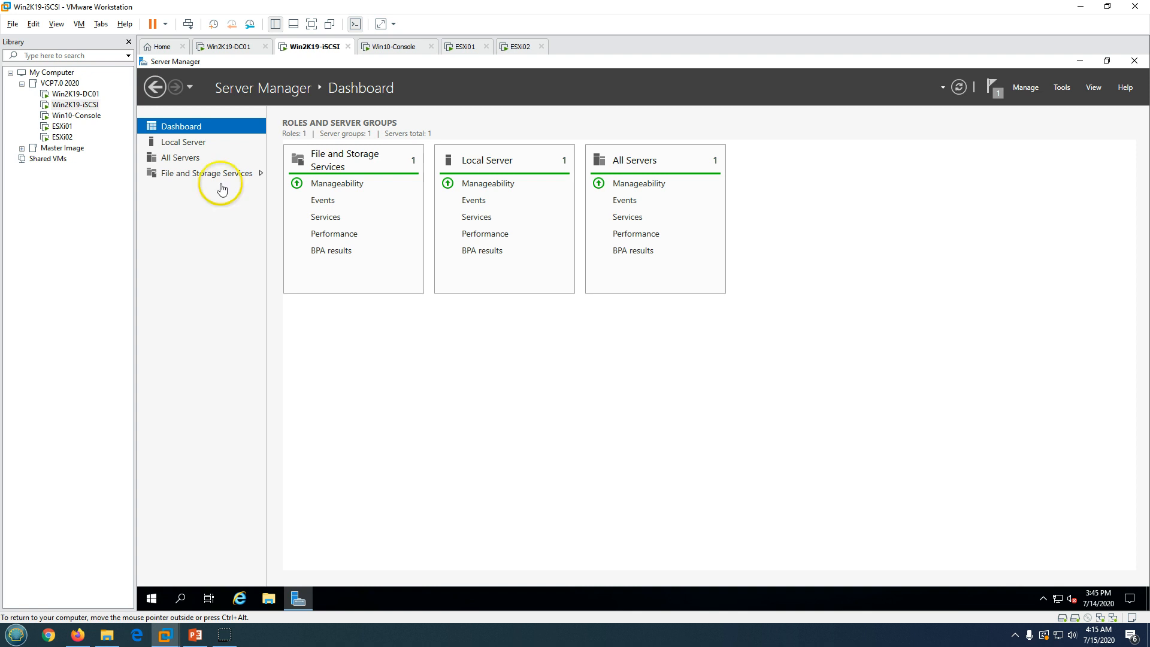
# Step: Review the Demo Environment slide in PowerPoint and view the ESXi01 and ESXi02 consoles in VMware Workstation
pyautogui.click(195, 636)
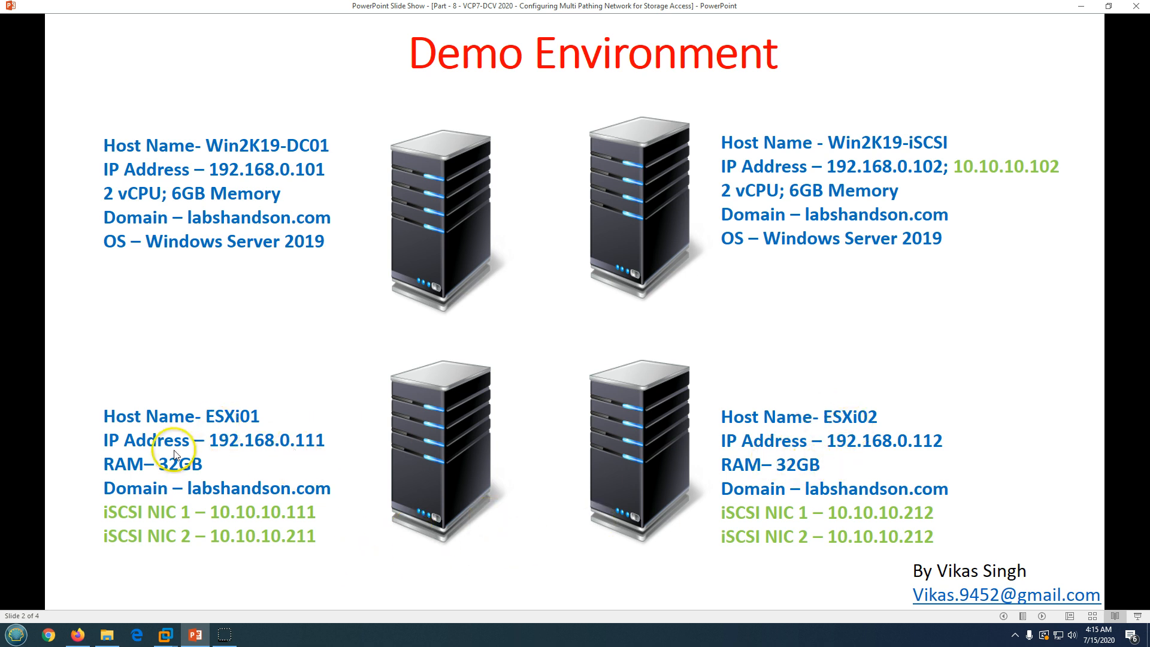
pyautogui.click(194, 635)
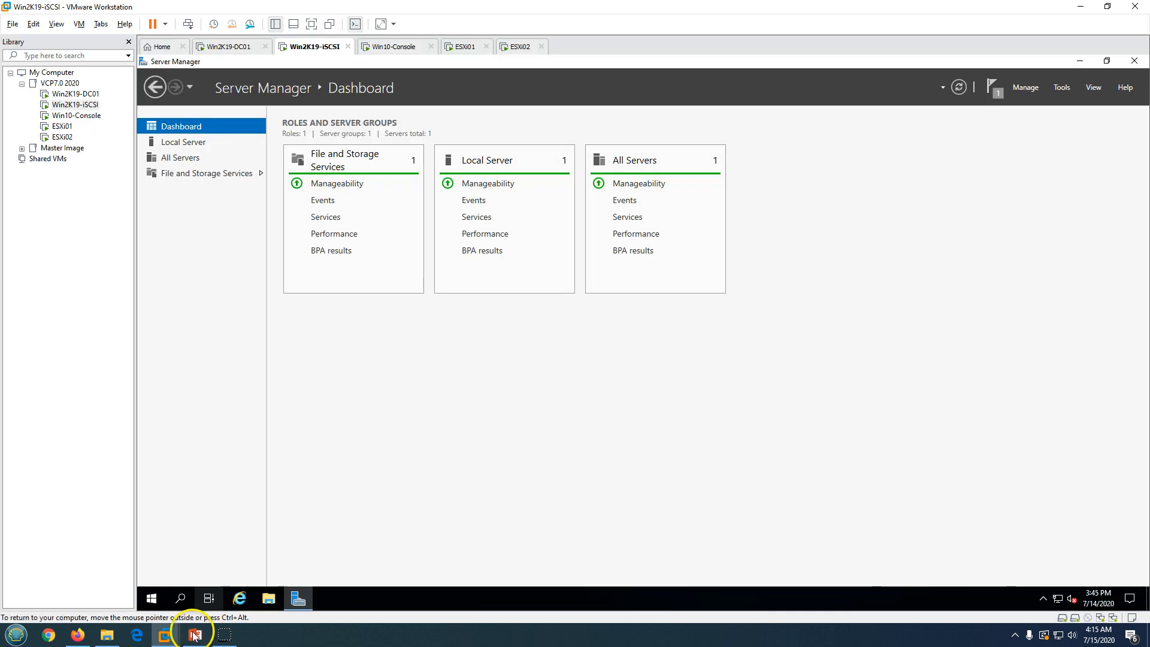
pyautogui.click(466, 46)
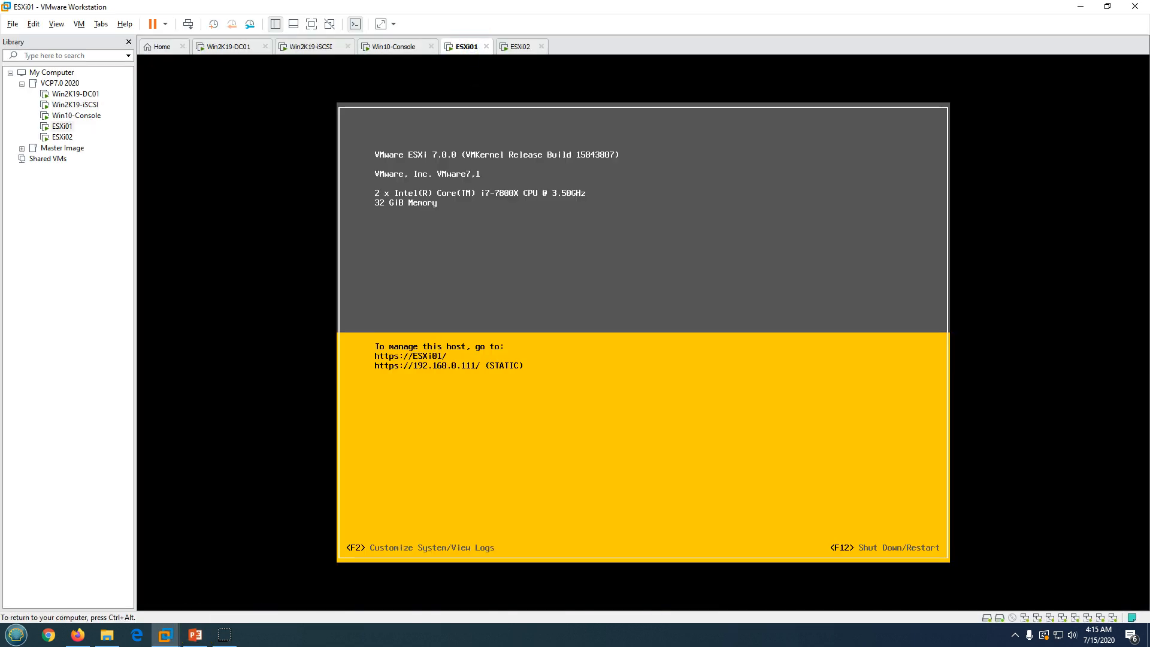
pyautogui.hotkey('ctrl', 'alt')
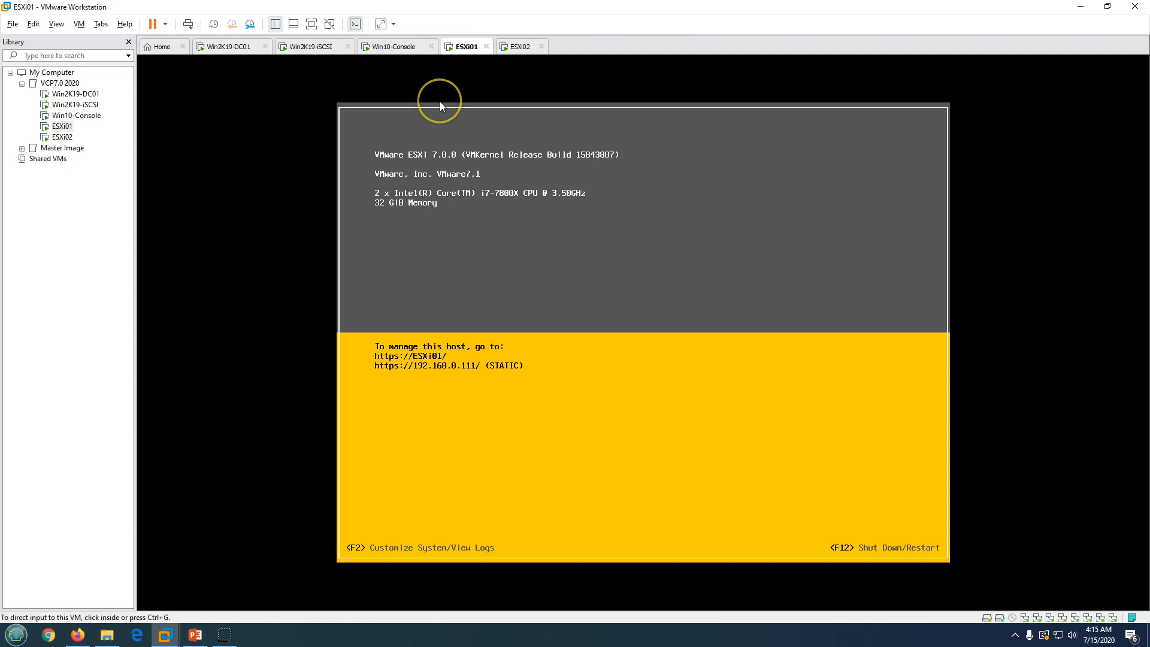
pyautogui.click(518, 46)
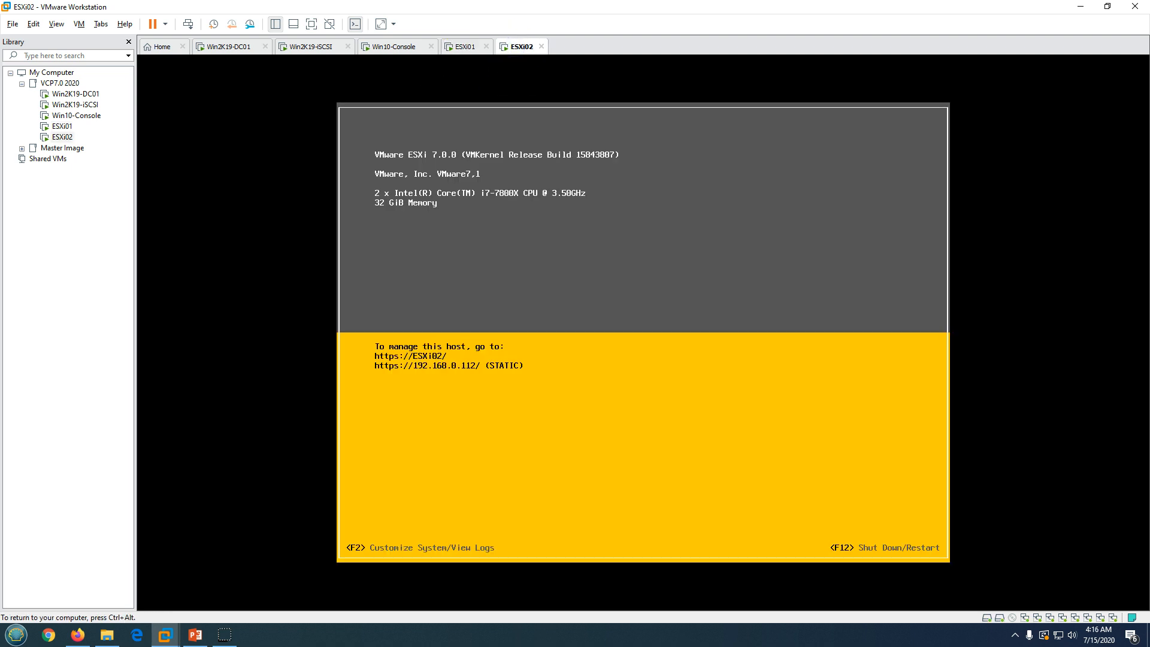
pyautogui.hotkey('ctrl', 'alt')
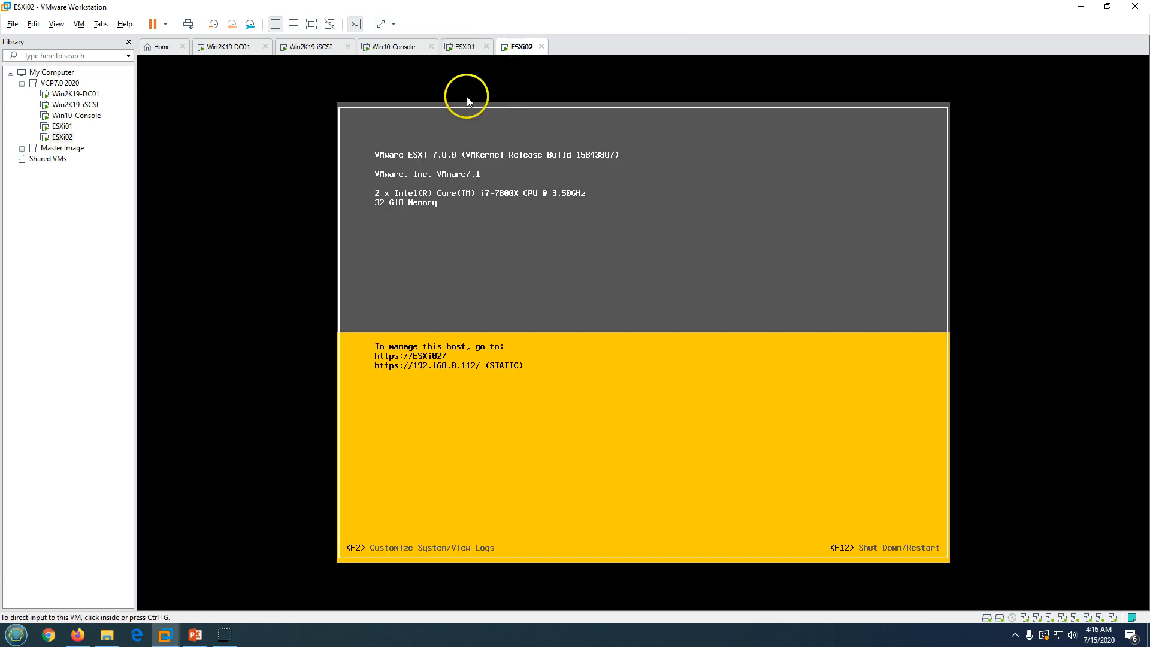
# Step: Put the Win10-Console virtual machine into Unity mode and open the physical network adapters of esxi01.labshandson.com in vSphere Client
pyautogui.click(399, 47)
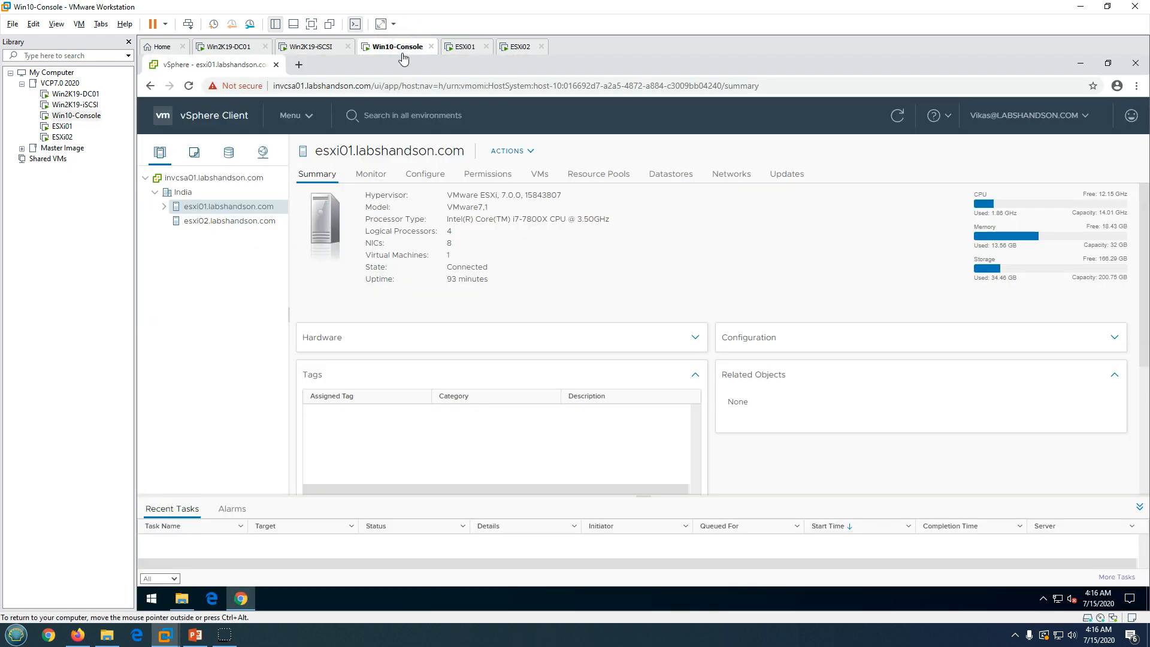
pyautogui.click(329, 24)
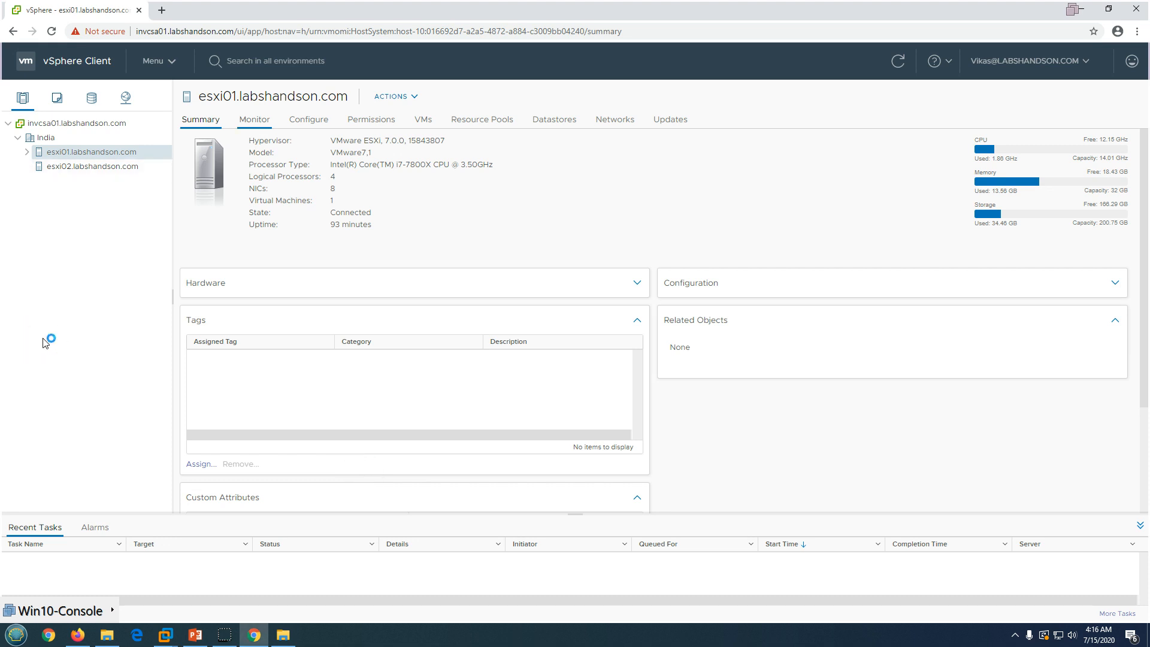
pyautogui.click(256, 121)
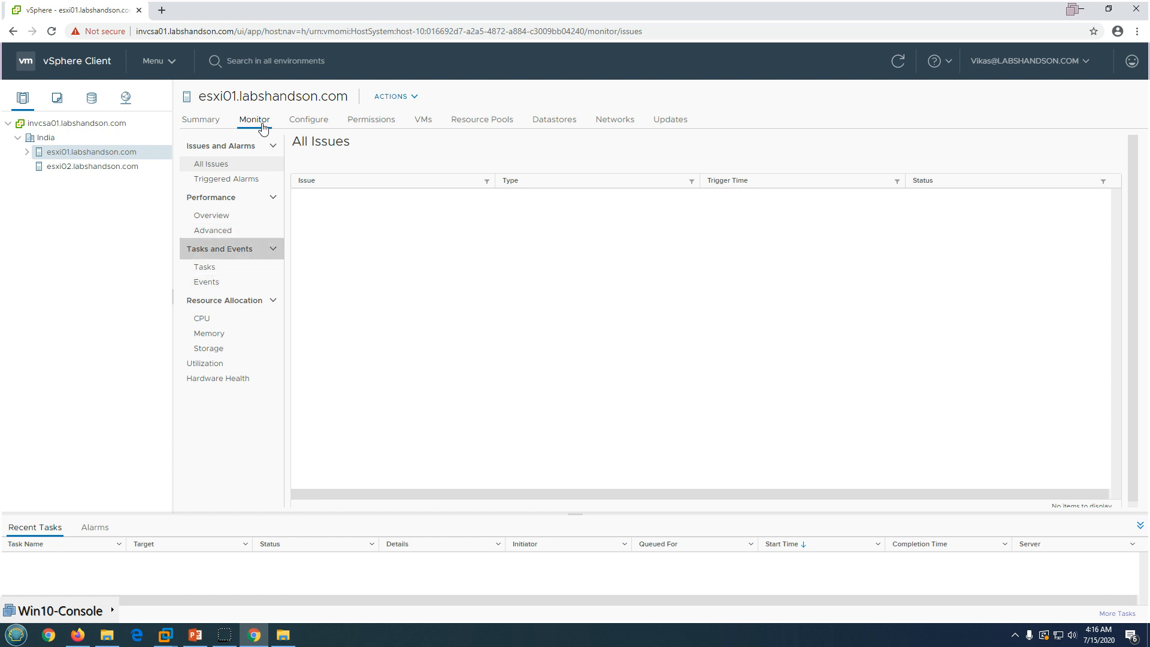
pyautogui.click(308, 122)
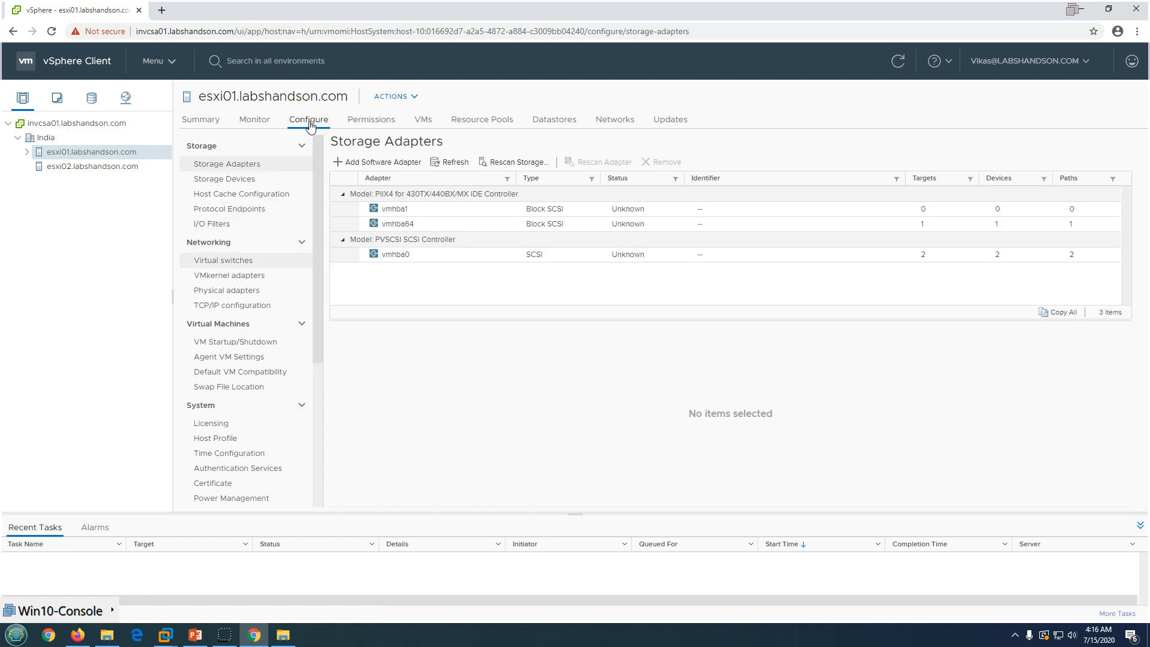
pyautogui.click(253, 276)
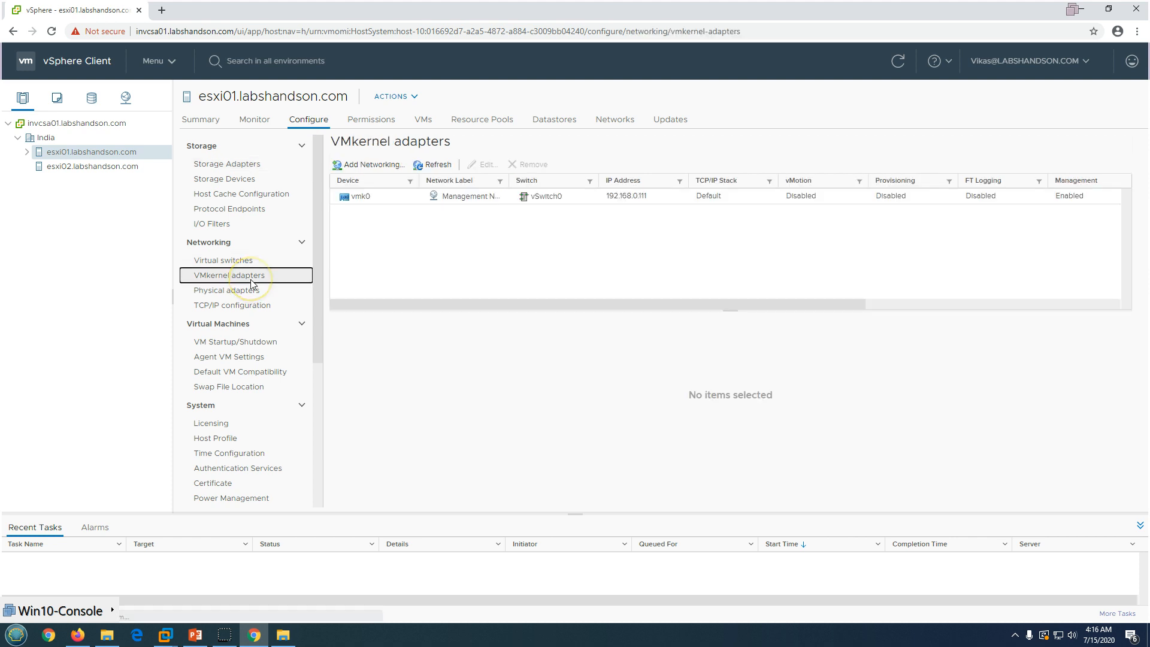
pyautogui.click(243, 291)
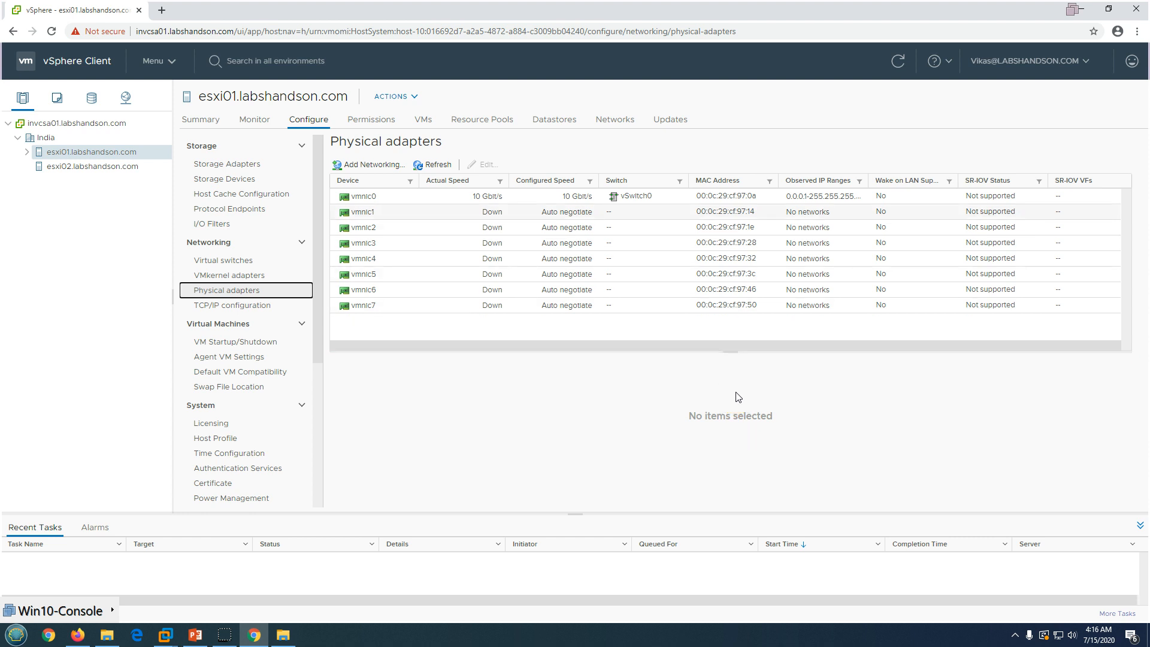
# Step: Inspect the details of several physical adapters on esxi01, from vmnic1 down to vmnic6
pyautogui.click(392, 213)
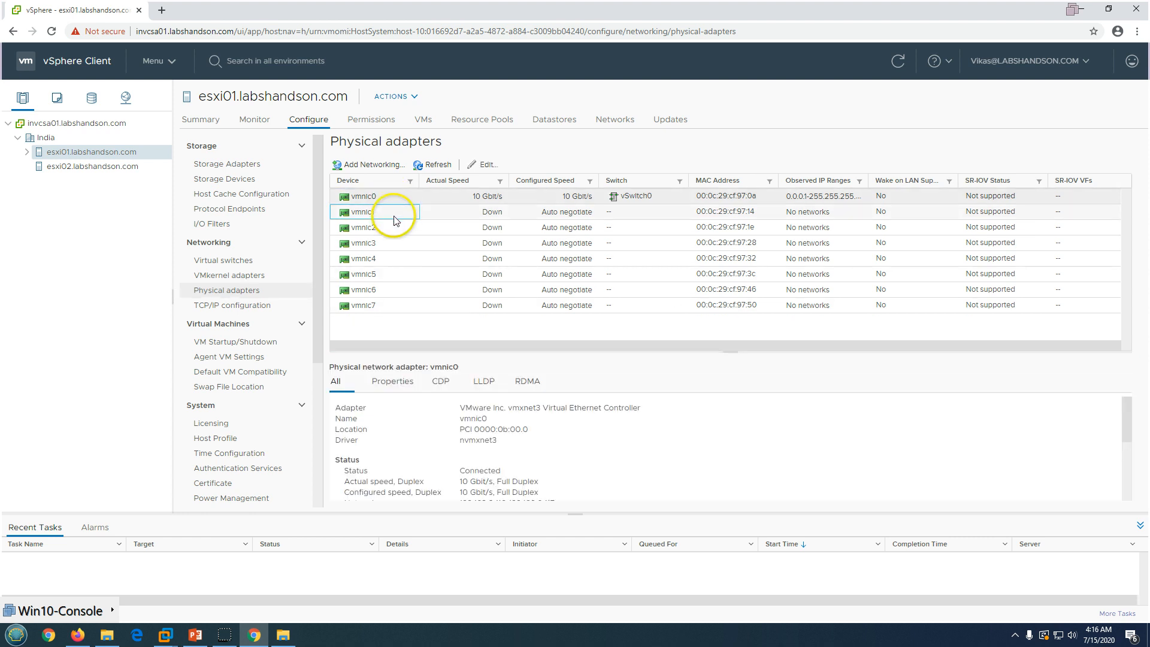
pyautogui.click(394, 231)
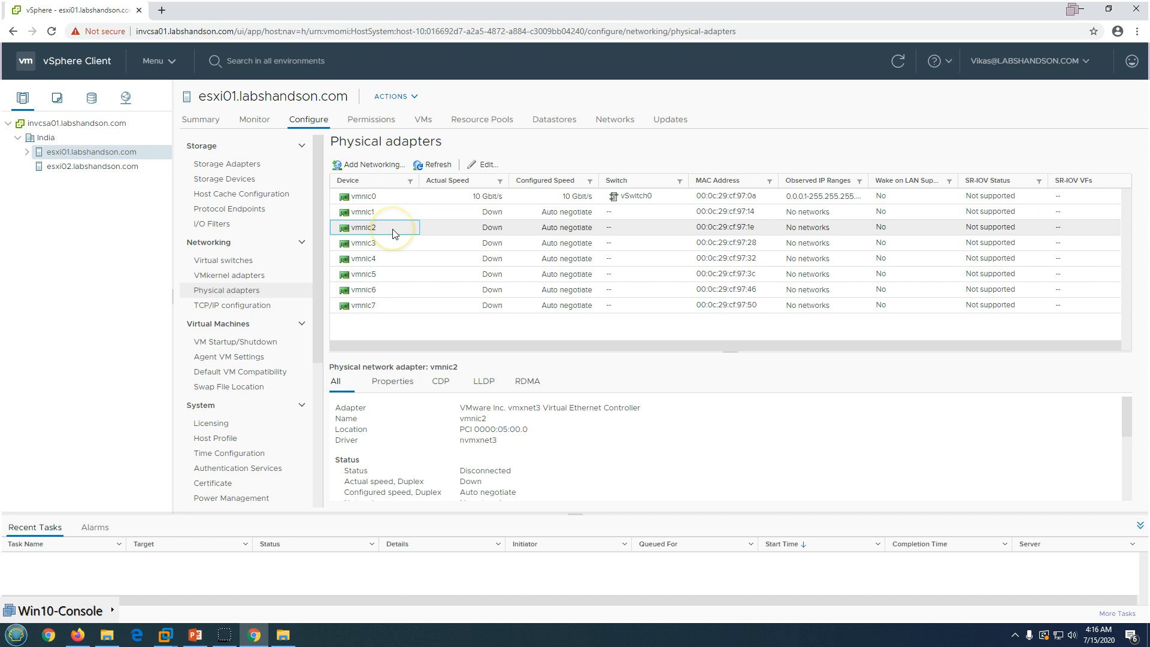
pyautogui.click(393, 259)
pyautogui.click(394, 289)
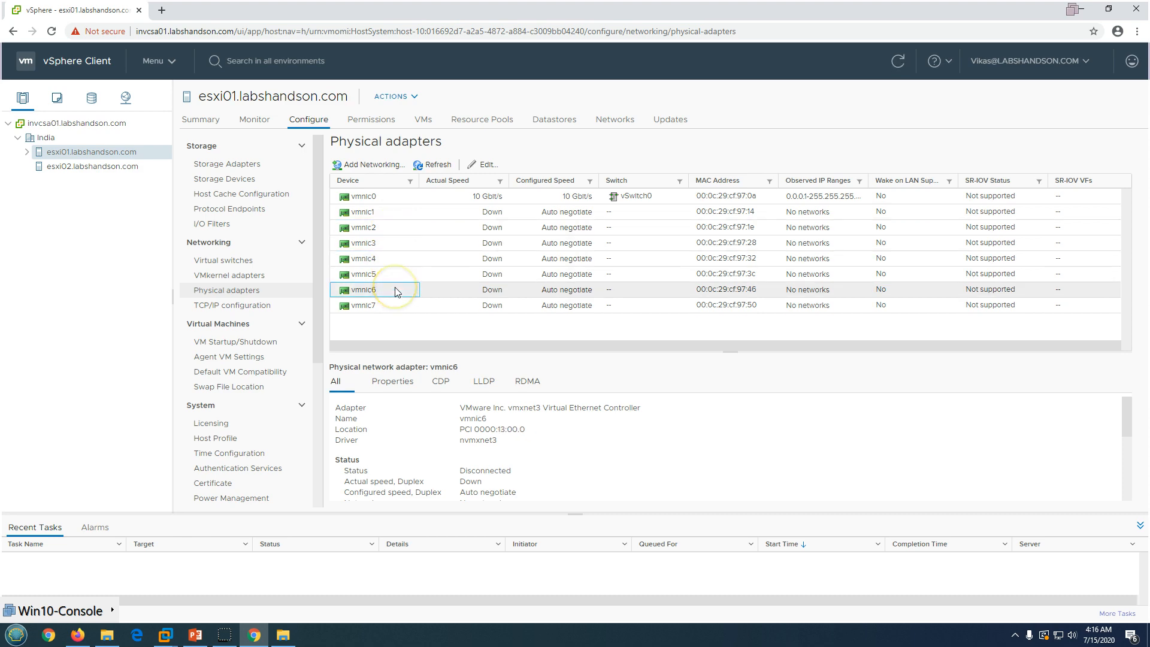
# Step: Review the Physical Network Adapter Allocation and Assignment slide in PowerPoint and return to vSphere Client
pyautogui.click(195, 634)
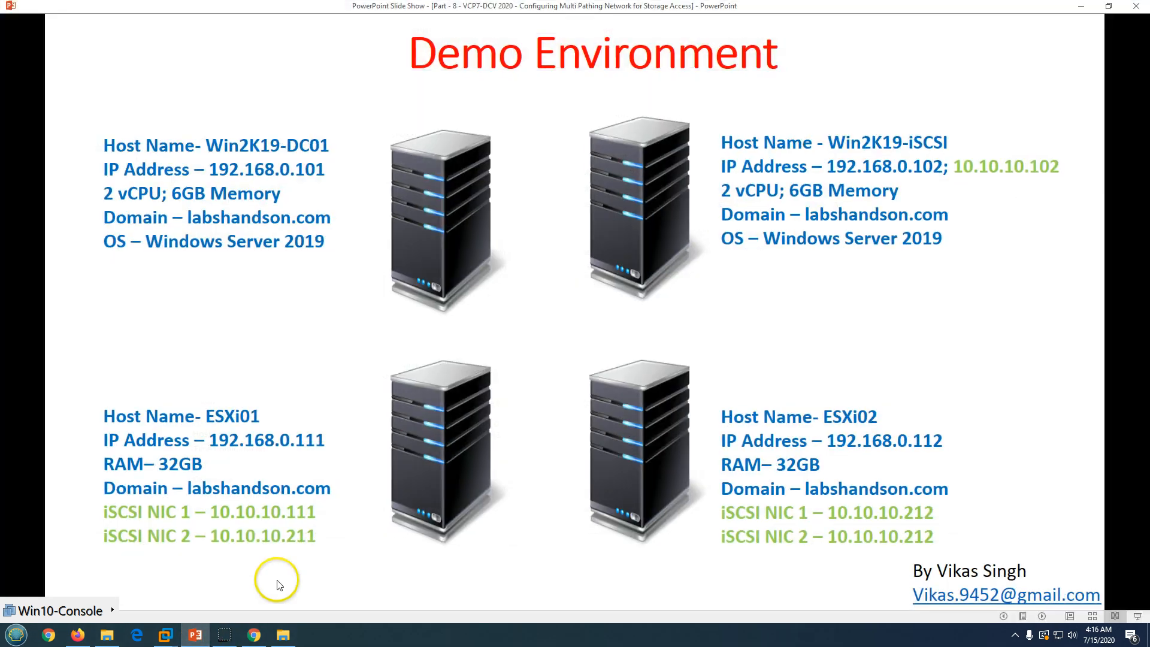
pyautogui.click(344, 537)
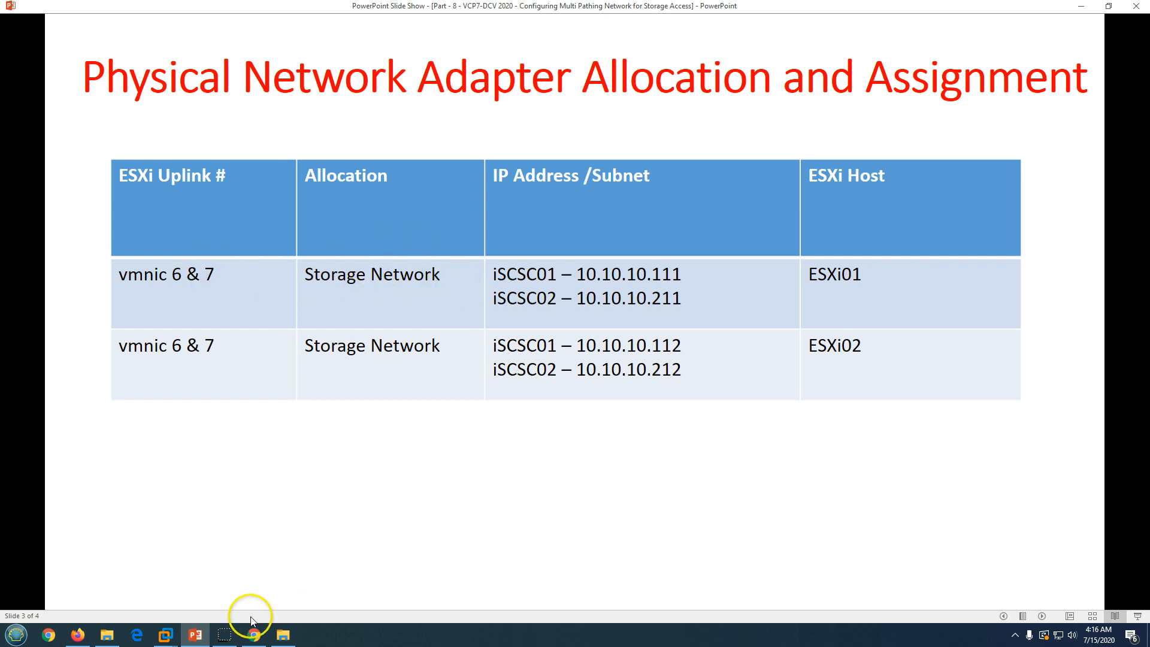
pyautogui.click(203, 636)
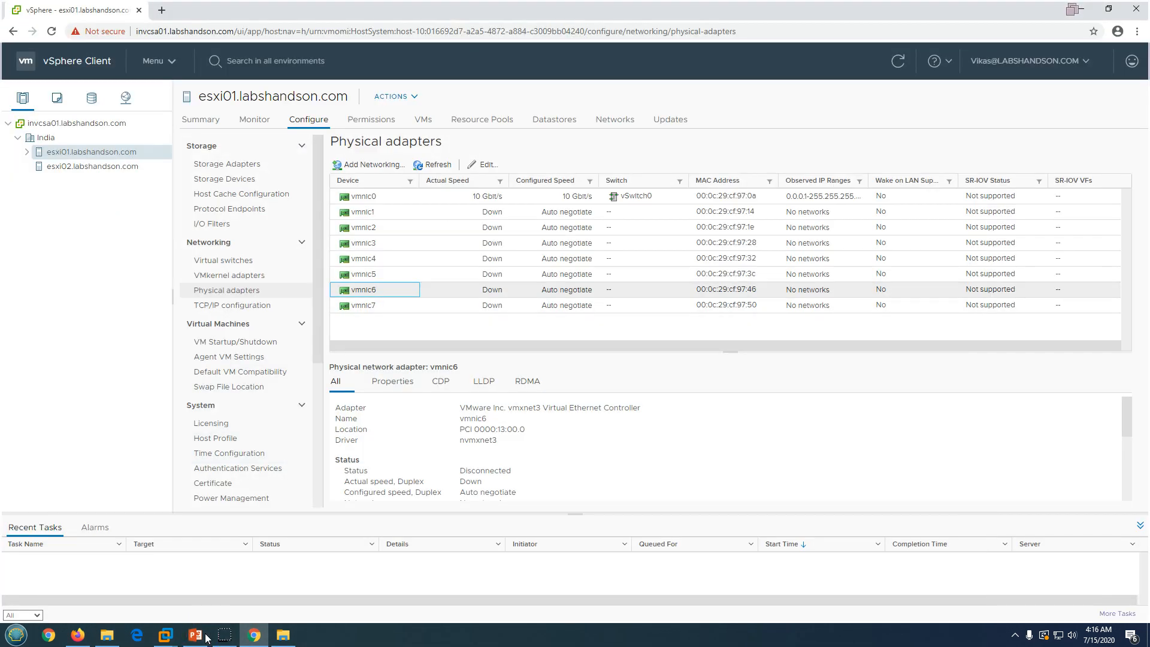
# Step: Examine the storage network uplinks vmnic6 and vmnic7 among the physical adapters of esxi01 and esxi02
pyautogui.click(434, 290)
pyautogui.click(391, 308)
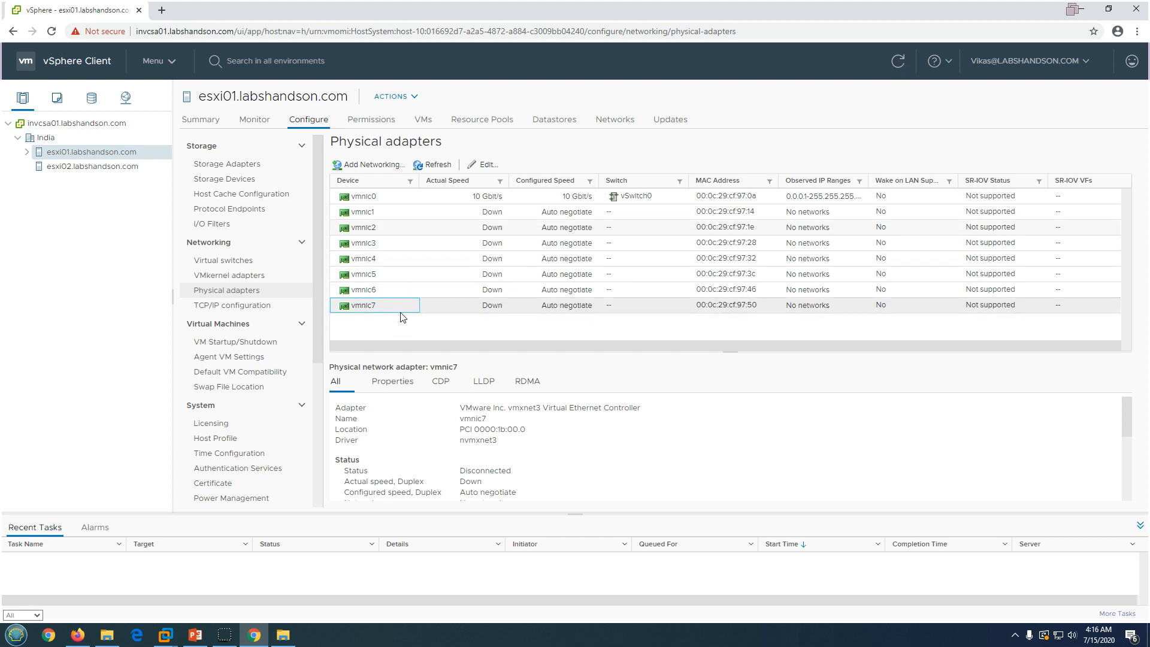
pyautogui.click(392, 292)
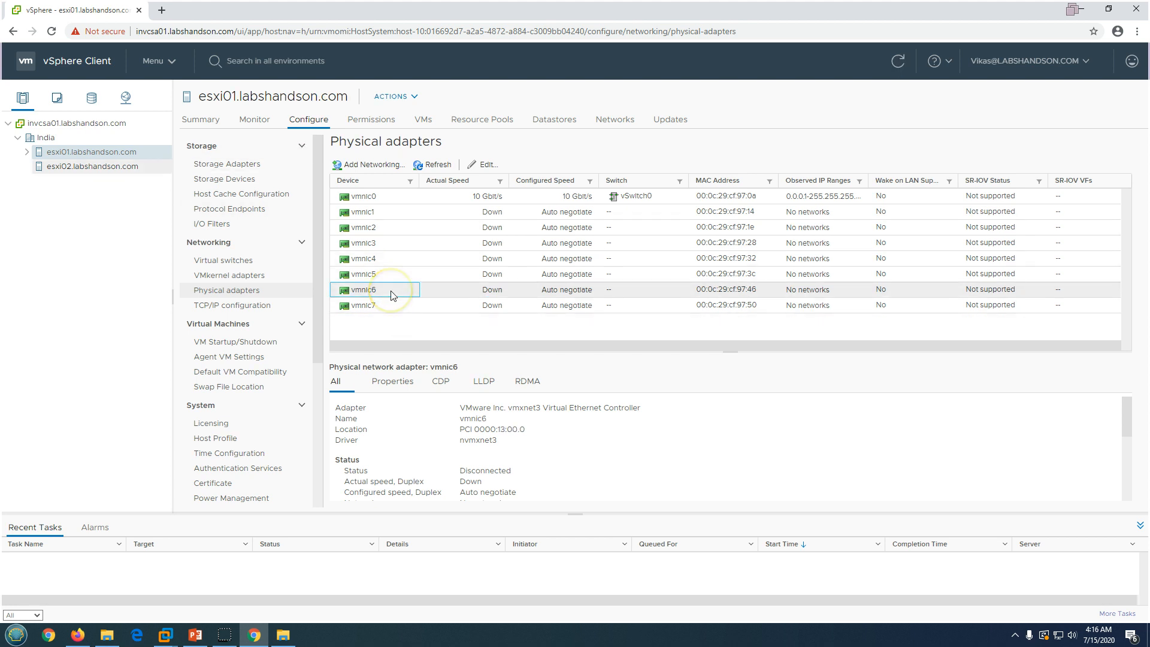
pyautogui.click(90, 166)
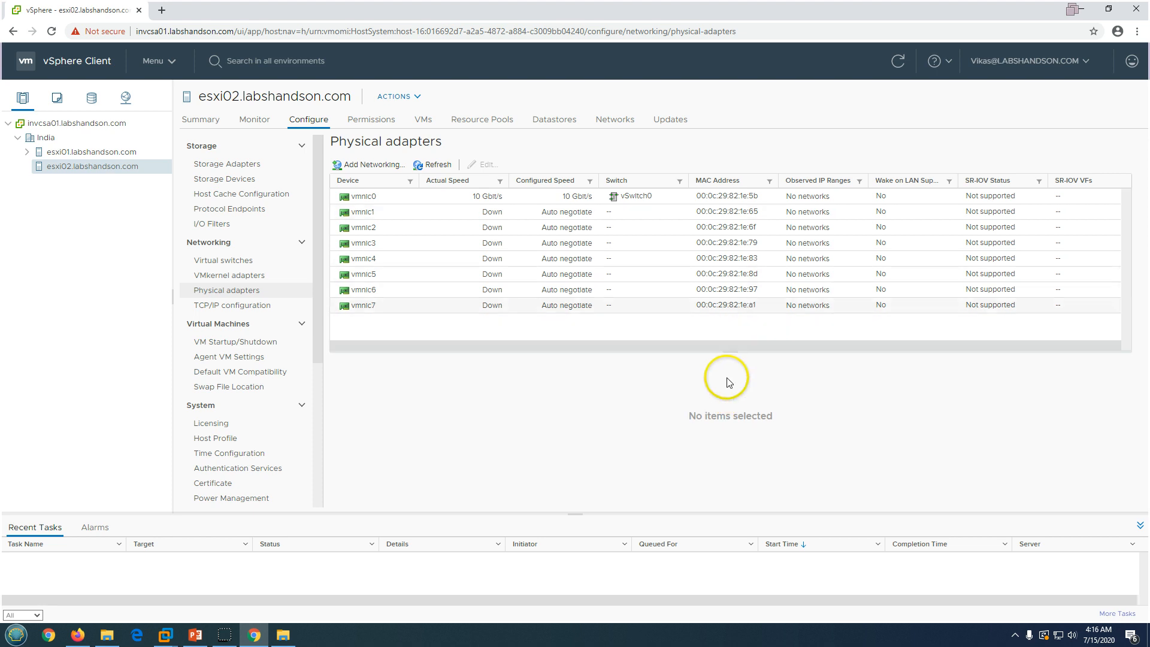
pyautogui.click(461, 305)
pyautogui.click(446, 290)
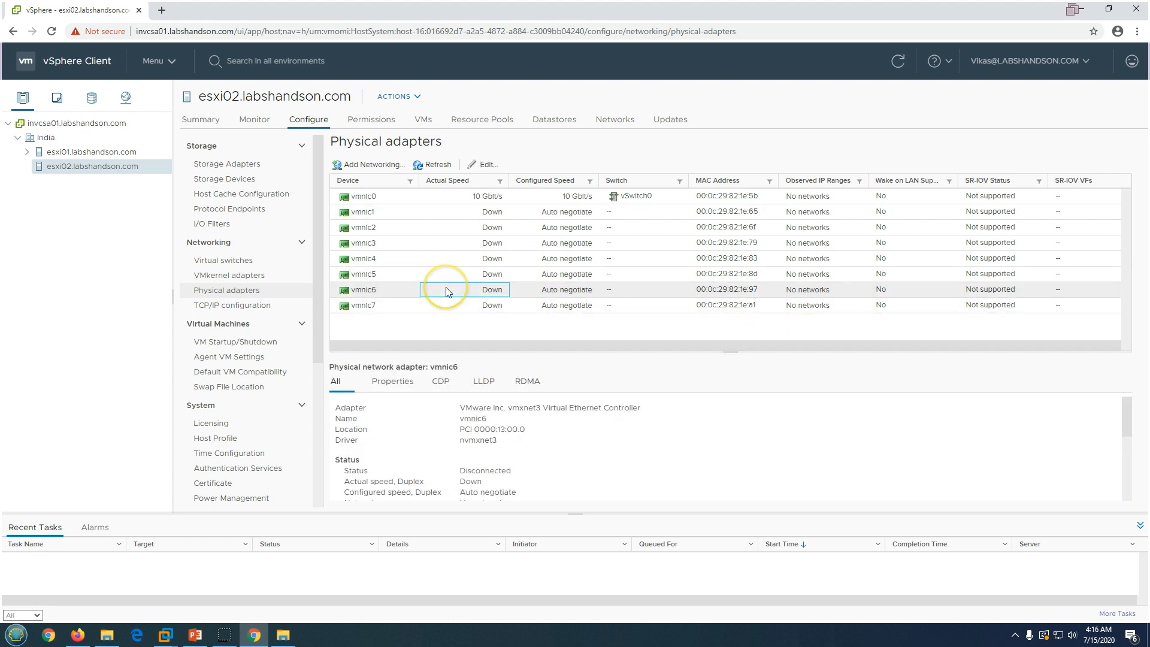
pyautogui.click(251, 634)
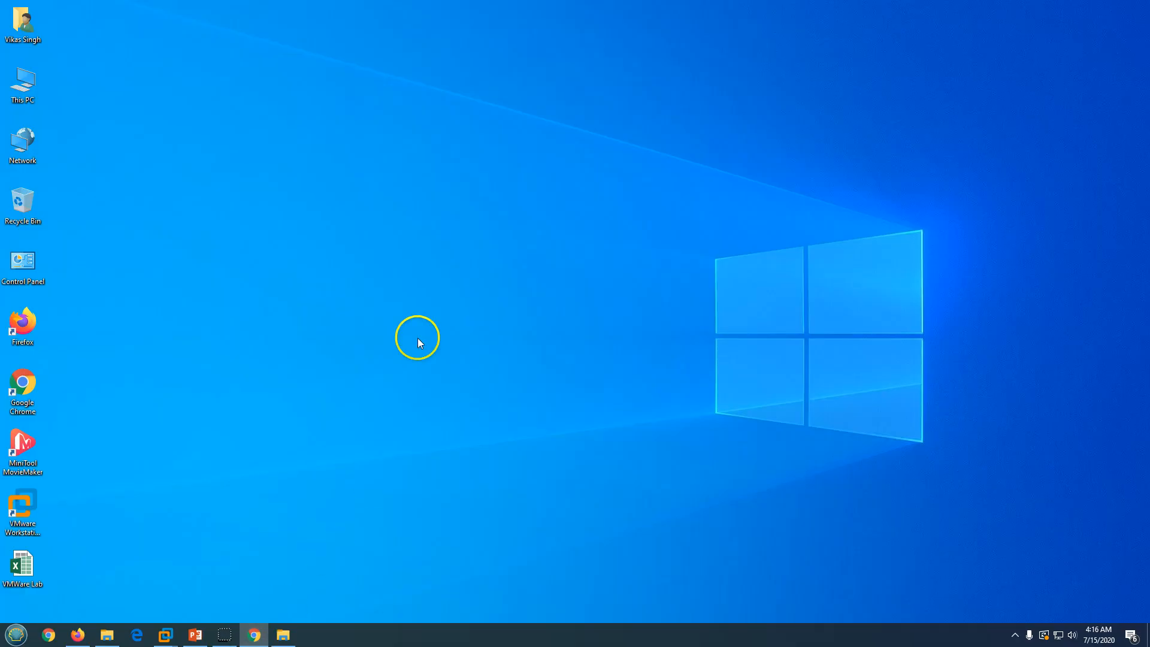
pyautogui.click(254, 634)
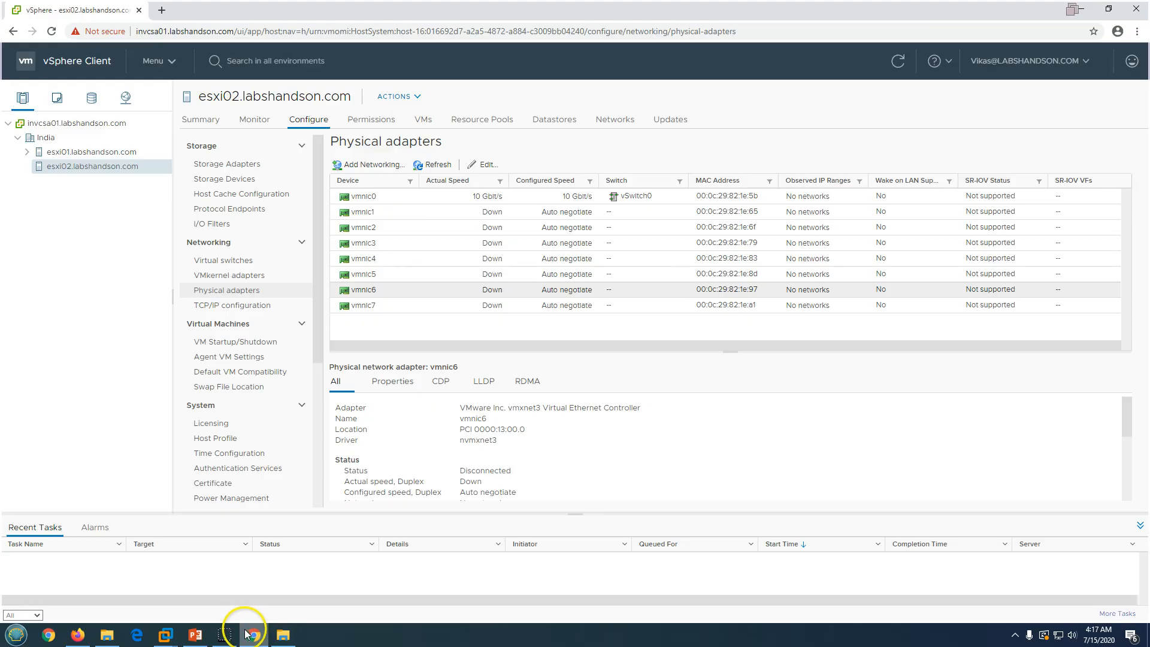
# Step: Recheck the adapter allocation slide in PowerPoint and open the virtual switches configuration of esxi02 in vSphere Client
pyautogui.click(196, 634)
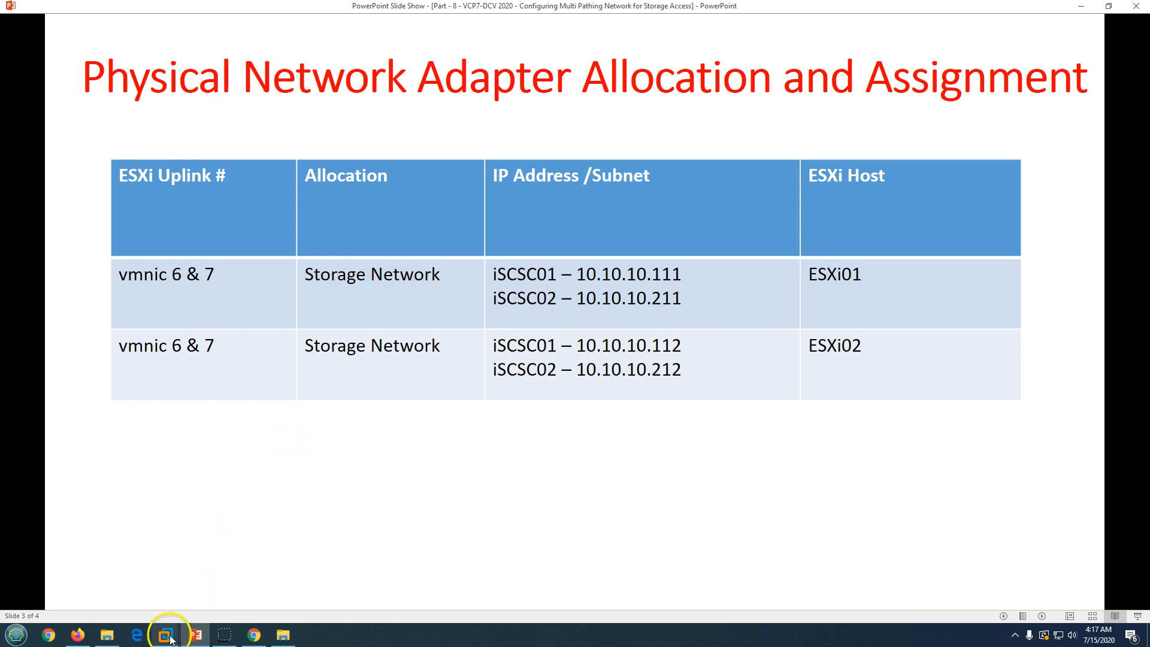
pyautogui.moveTo(166, 634)
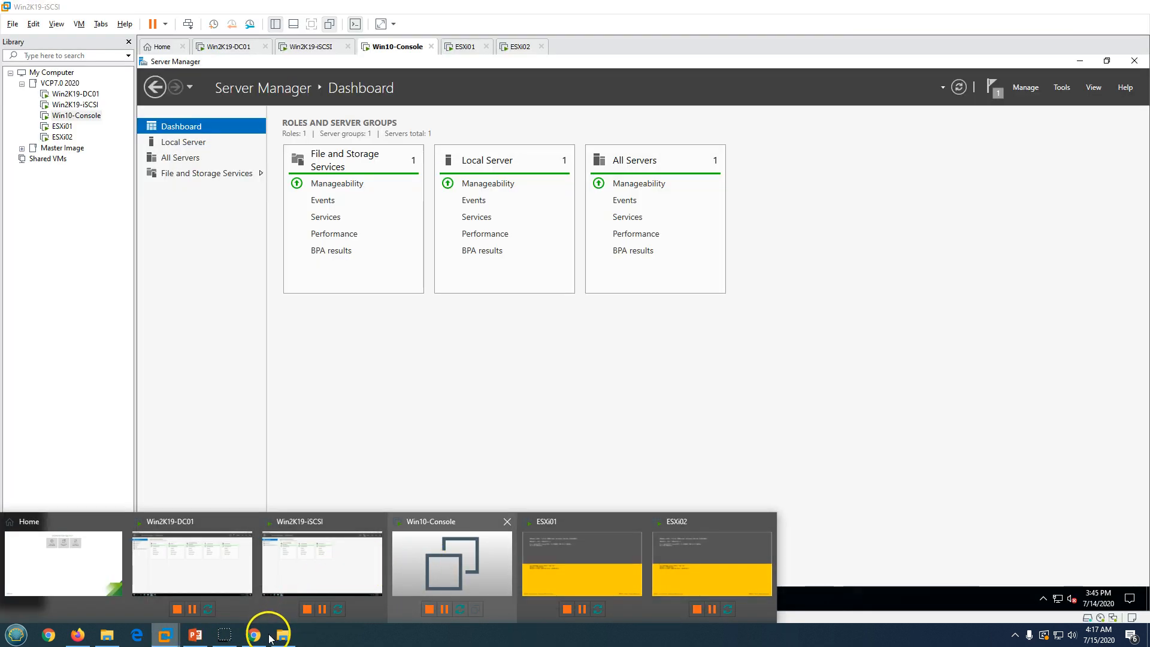
pyautogui.click(259, 637)
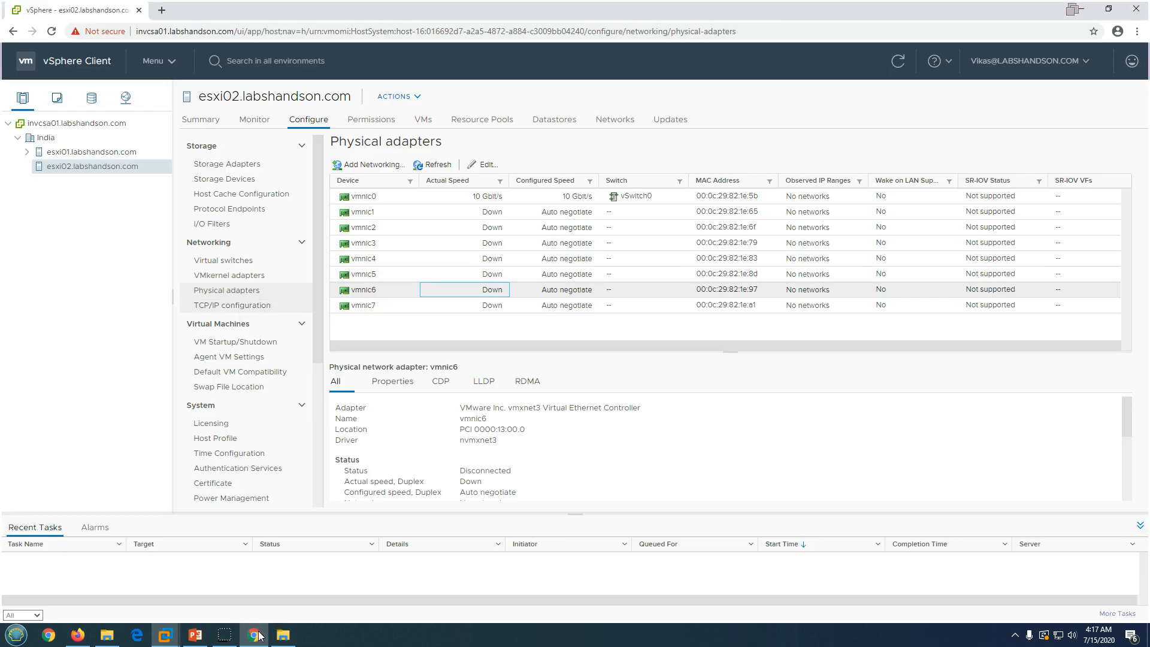
pyautogui.click(241, 260)
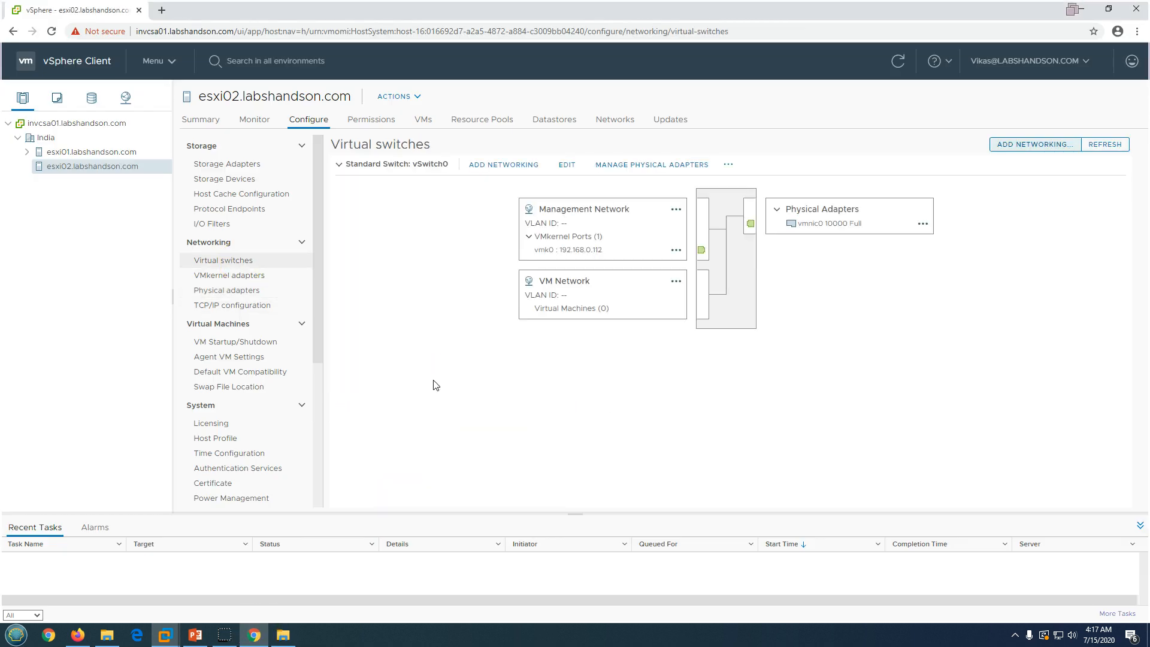
# Step: Begin adding a VMkernel network adapter on esxi02 with a new standard switch as its target, keeping the MTU at 1500
pyautogui.click(1036, 145)
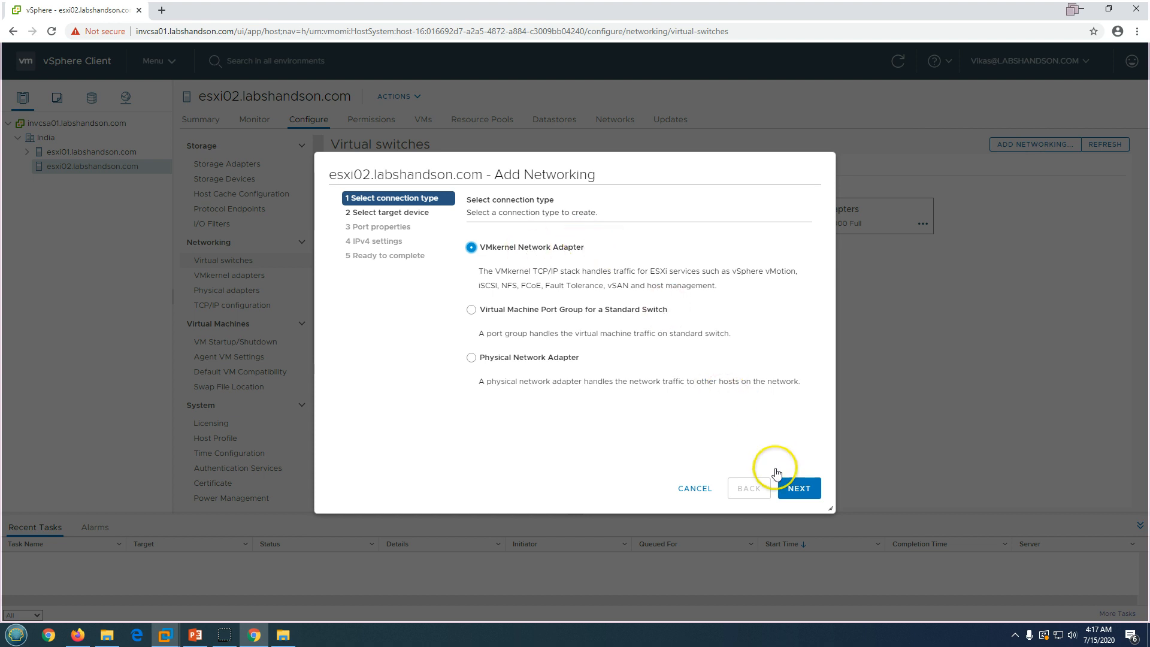
pyautogui.click(797, 489)
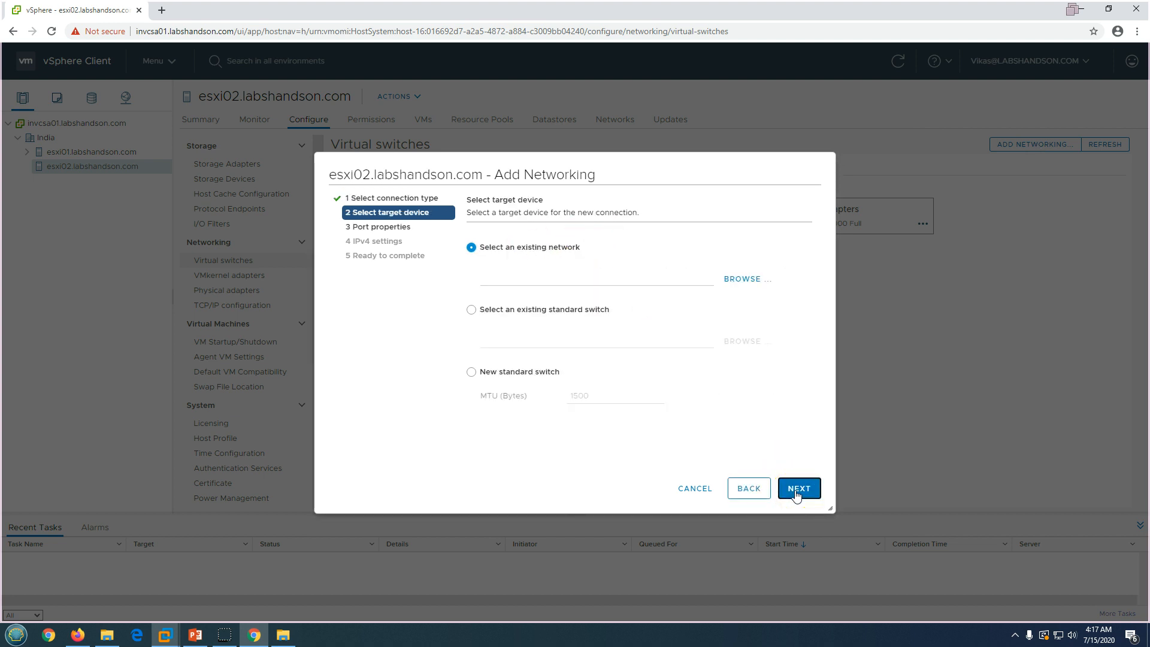
pyautogui.click(512, 374)
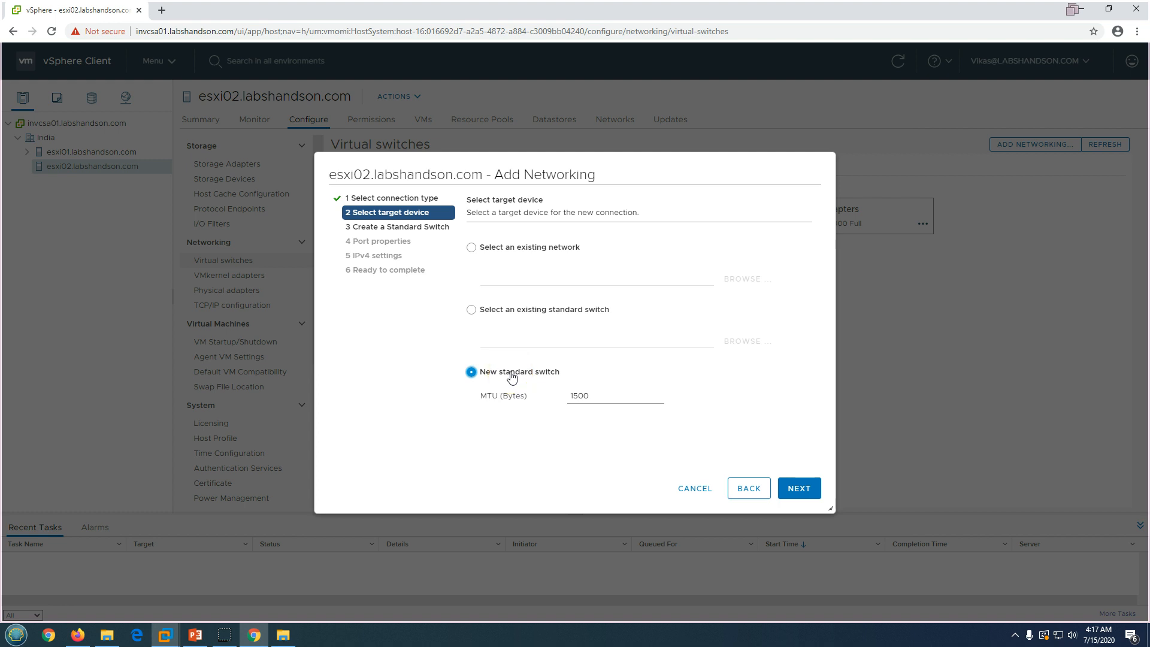
pyautogui.click(801, 489)
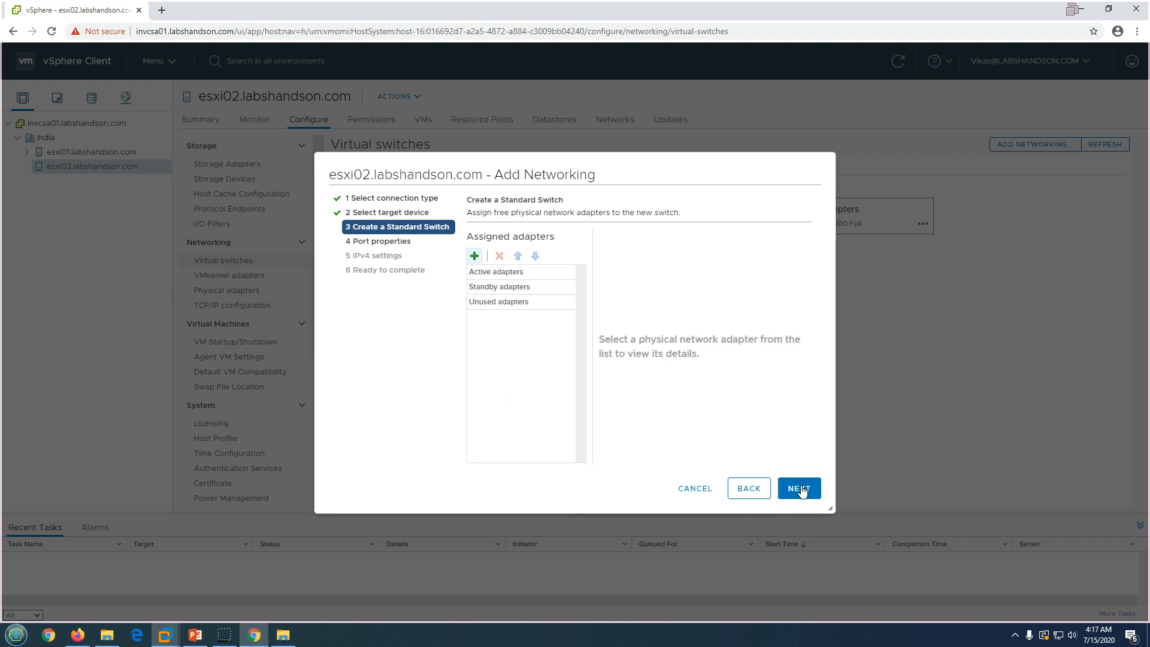
# Step: Assign vmnic6 and vmnic7 as active adapters of the new standard switch and accept the disconnected-adapter warning
pyautogui.click(474, 256)
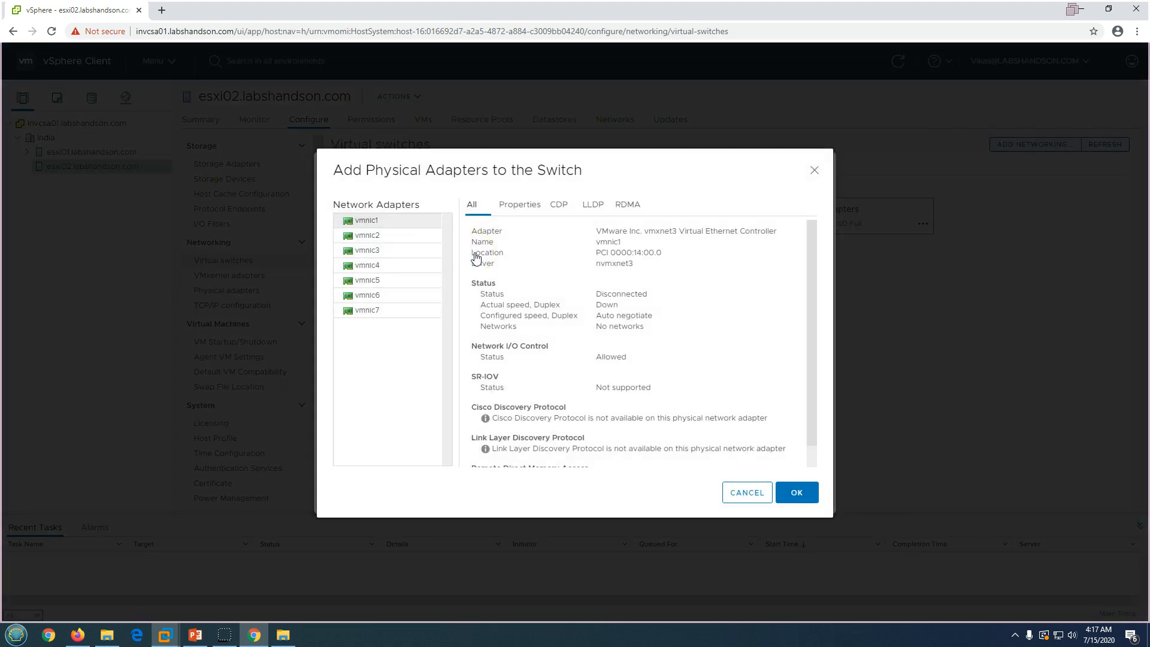
pyautogui.click(377, 298)
pyautogui.keyDown('shift'); pyautogui.click(386, 314); pyautogui.keyUp('shift')
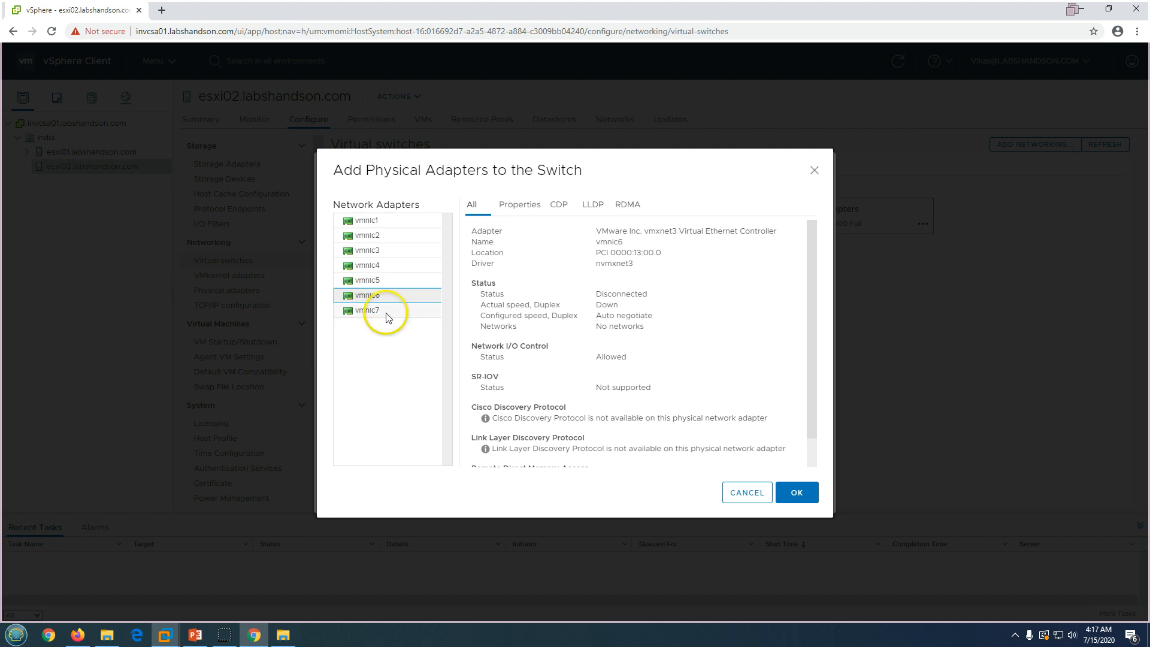
pyautogui.click(797, 494)
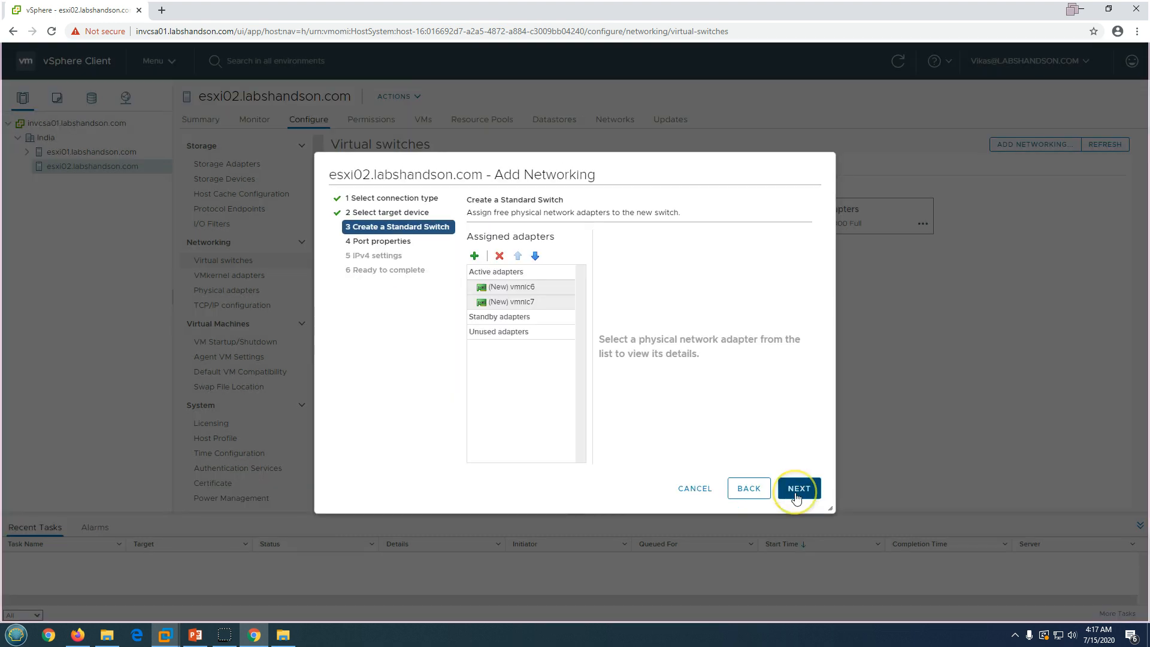
pyautogui.click(509, 288)
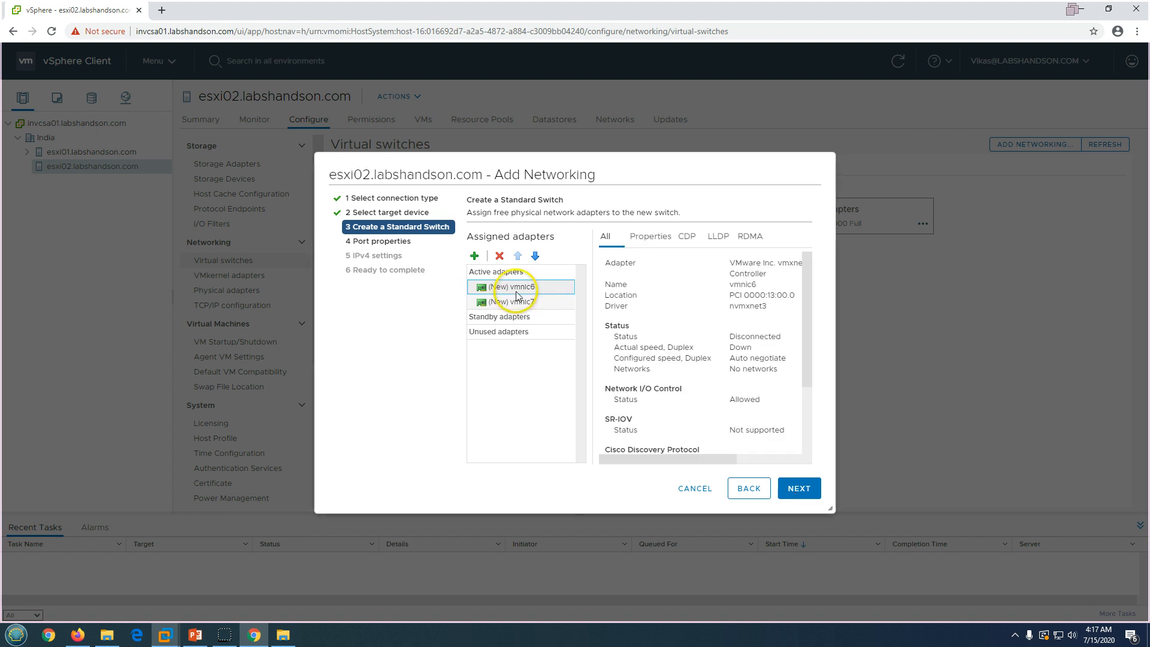
pyautogui.click(519, 301)
pyautogui.click(798, 492)
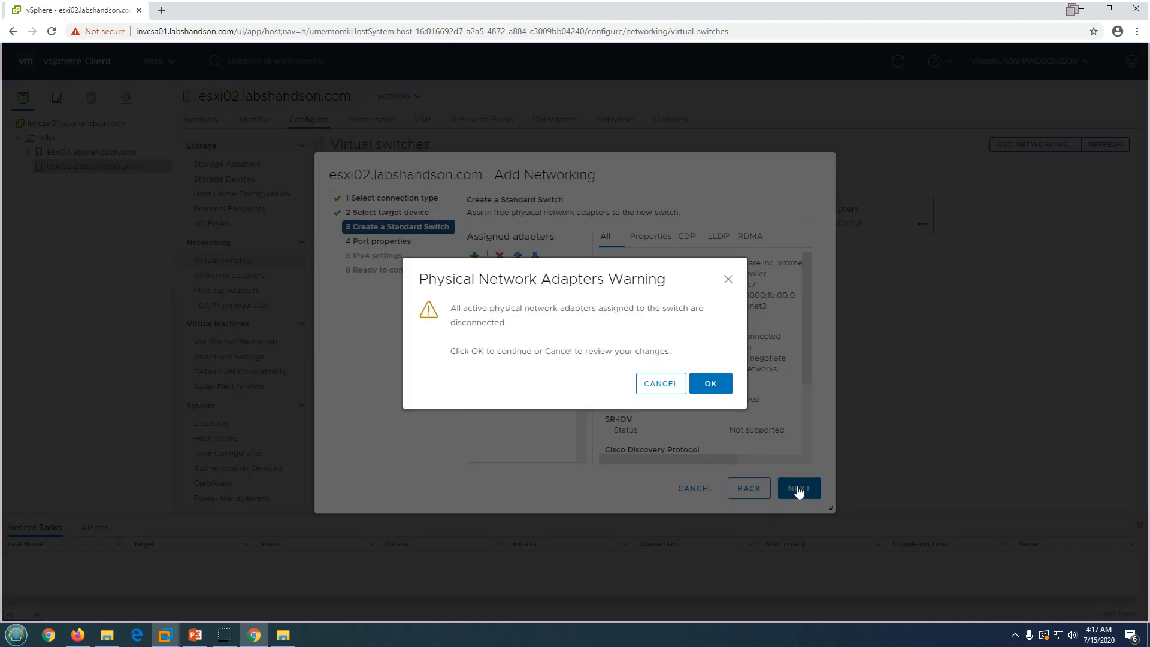
pyautogui.click(711, 385)
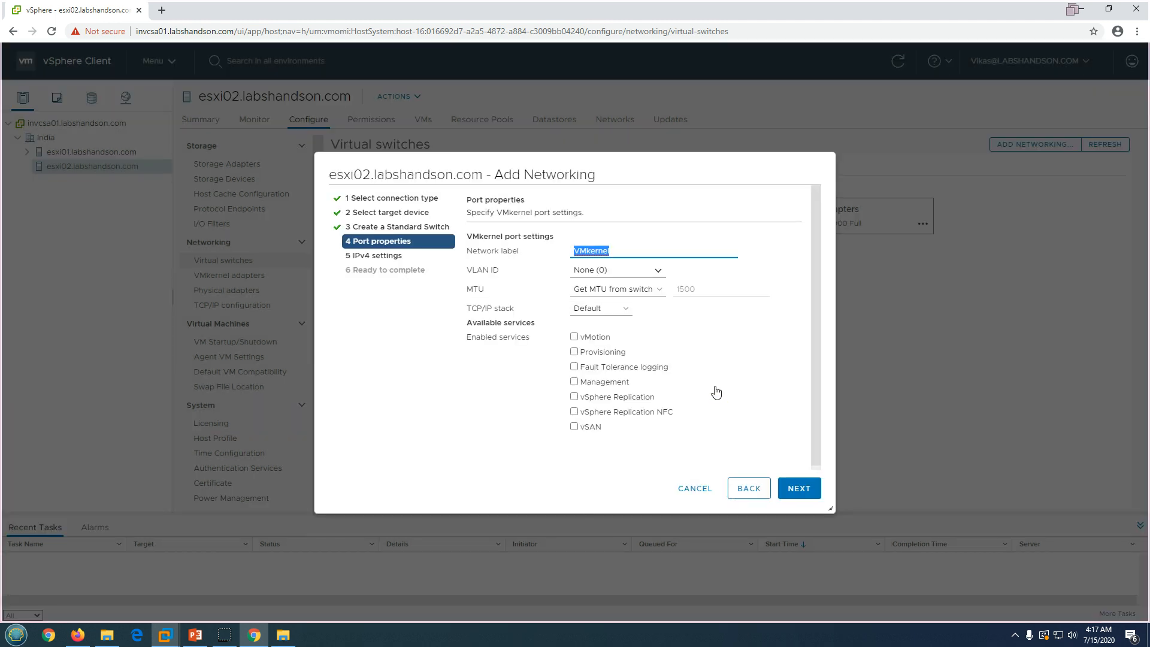
# Step: Label the VMkernel port iSCSI-01 with static IPv4 address 10.10.10.111 and subnet mask 255.255.255.0, and finish creating it
pyautogui.write('iSCSI-01')
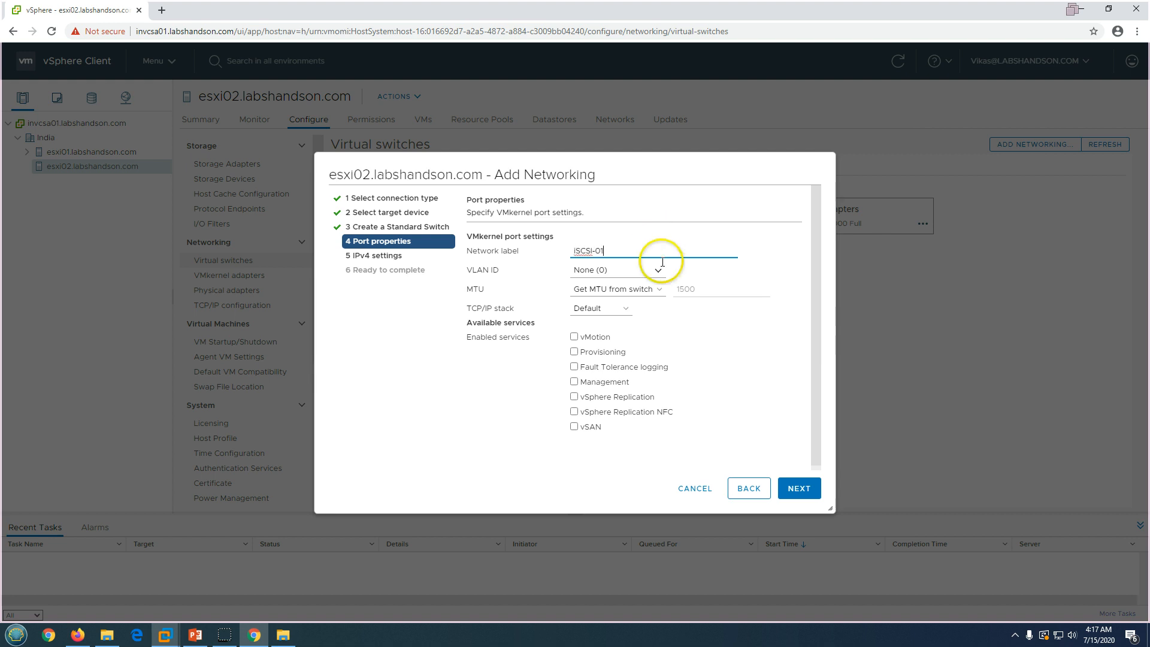
pyautogui.click(791, 487)
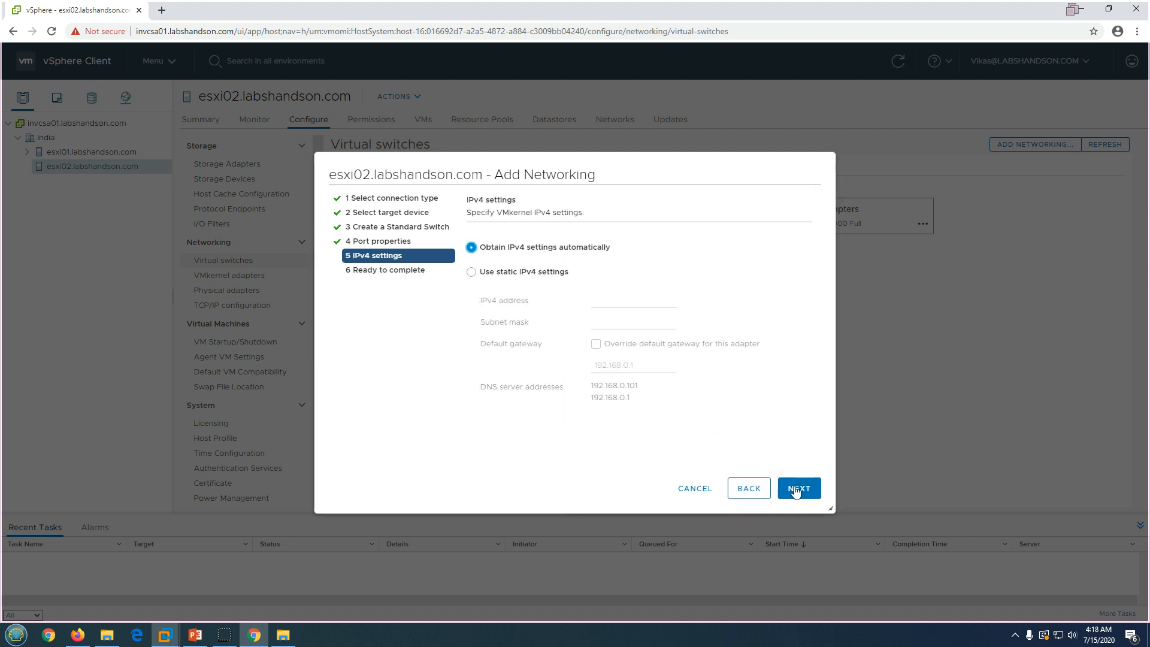
pyautogui.click(497, 272)
pyautogui.click(607, 303)
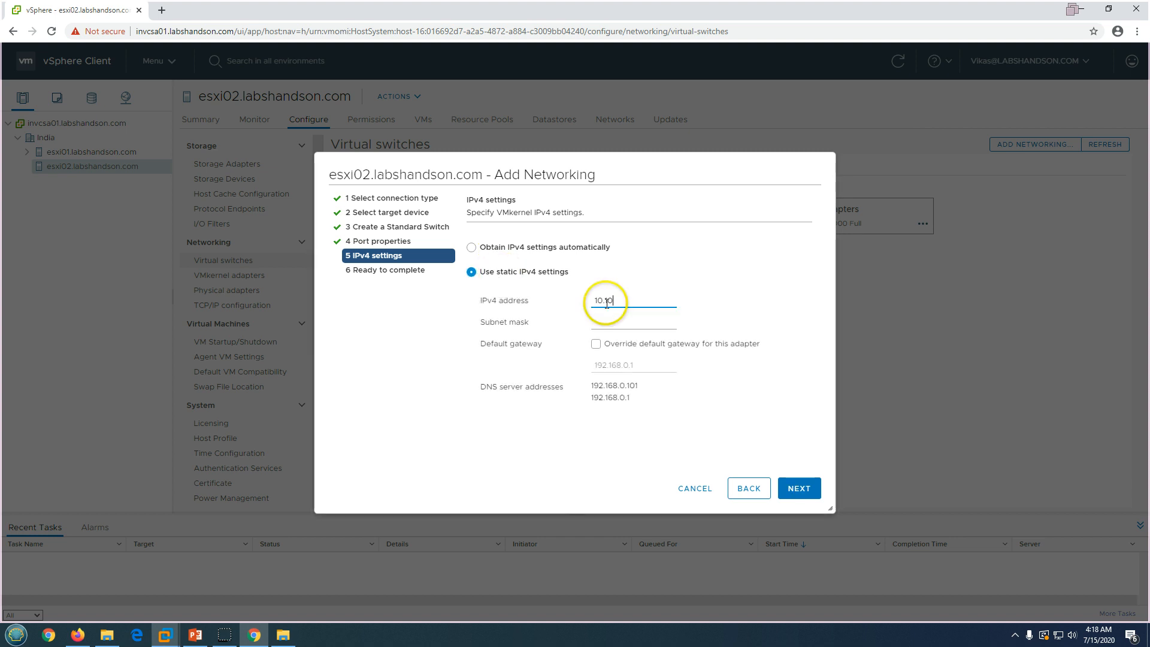
pyautogui.write('10.10.10.111')
pyautogui.click(616, 327)
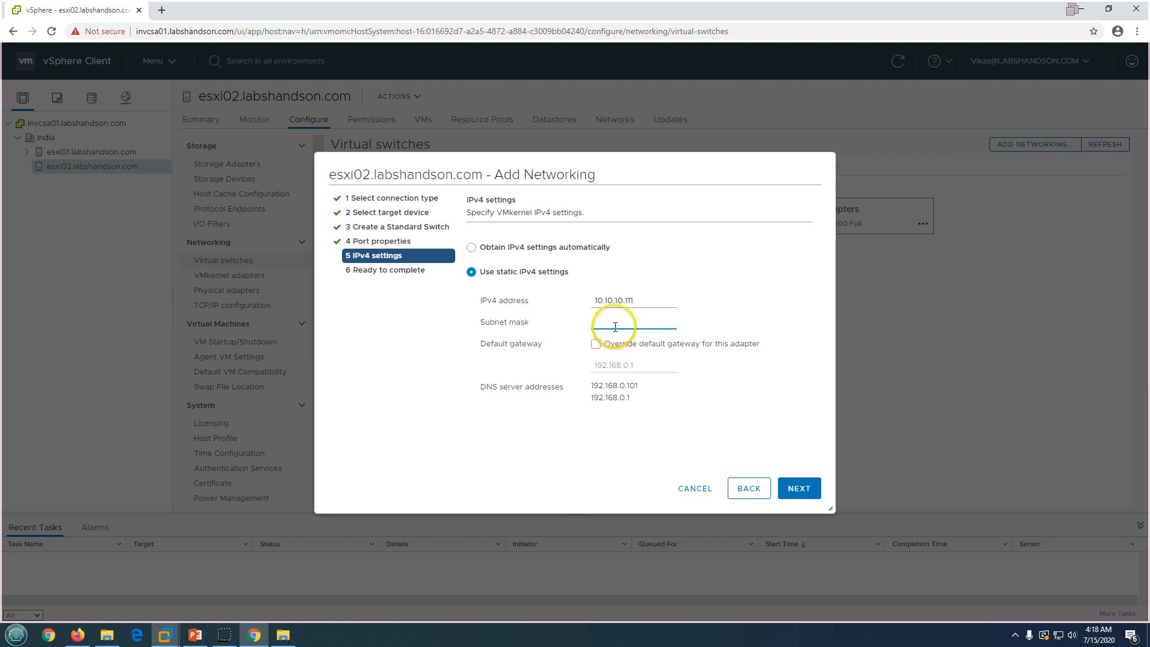
pyautogui.write('25.2')
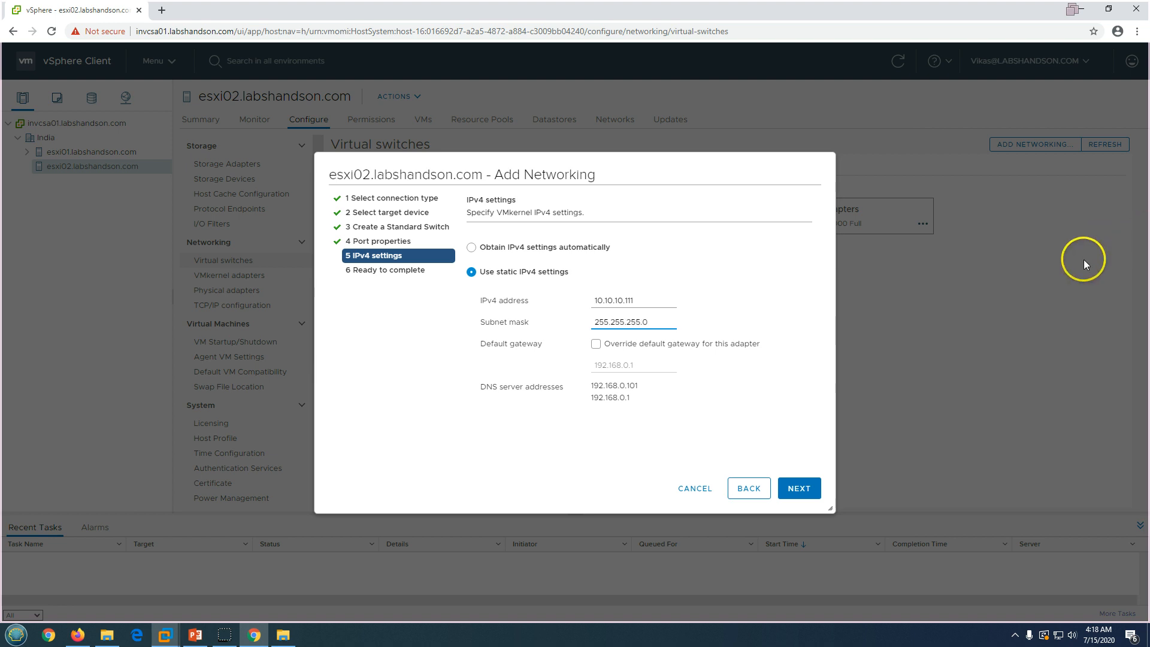
pyautogui.click(800, 488)
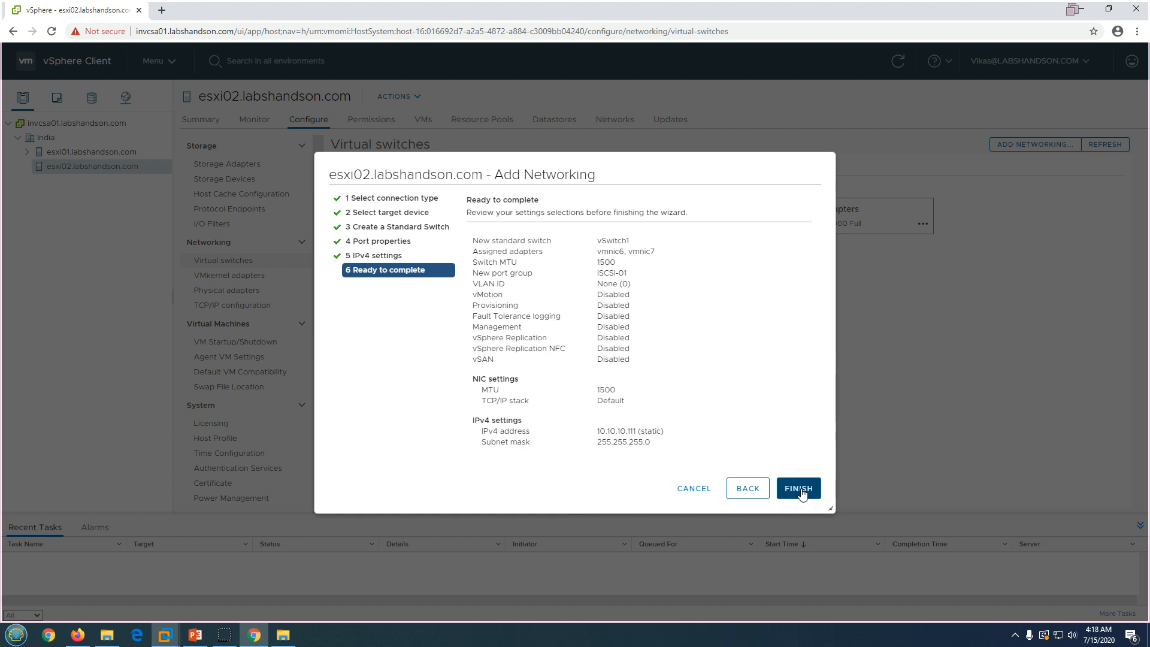
pyautogui.click(800, 490)
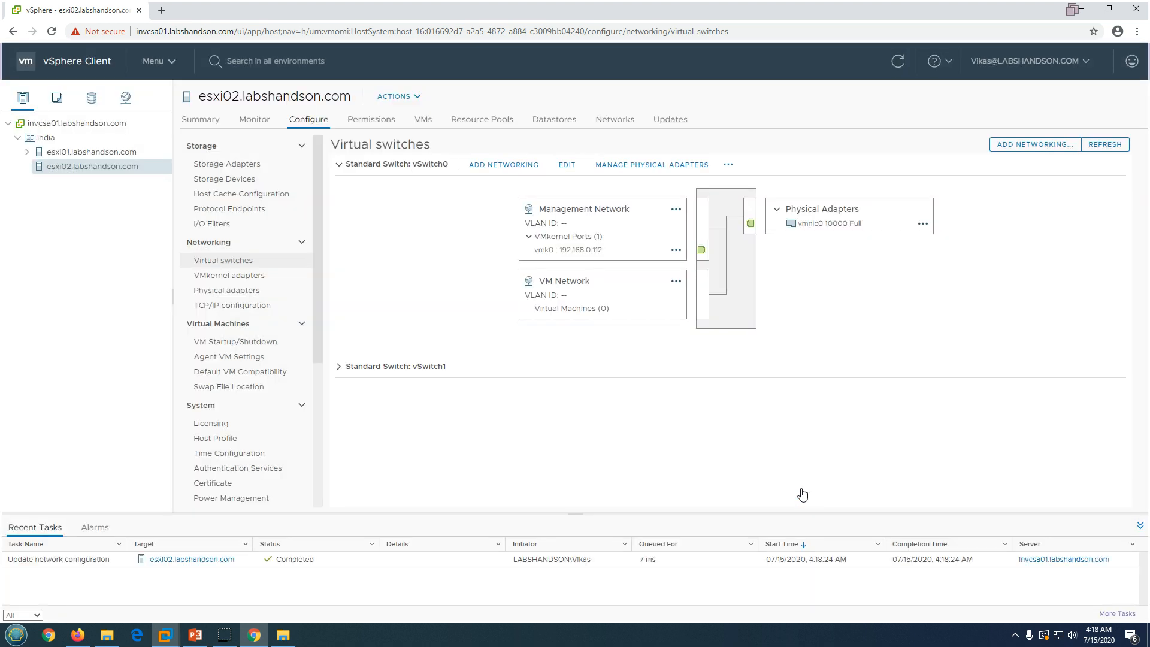
# Step: Expand vSwitch1 on esxi02 and start adding networking to it
pyautogui.click(338, 365)
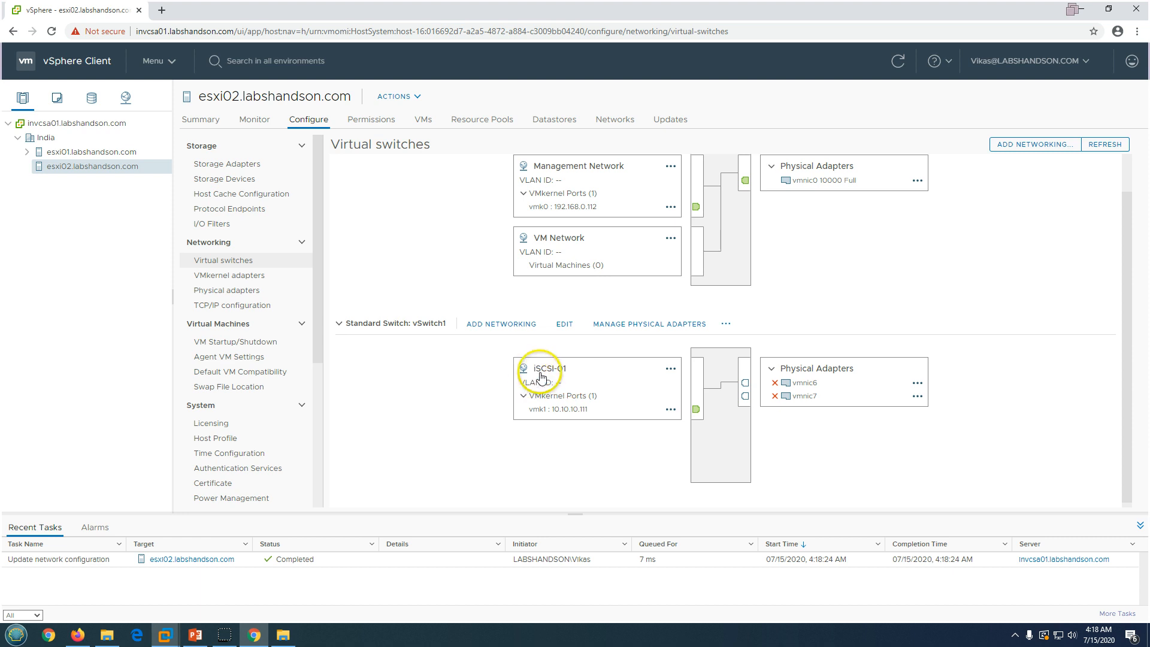
pyautogui.click(499, 326)
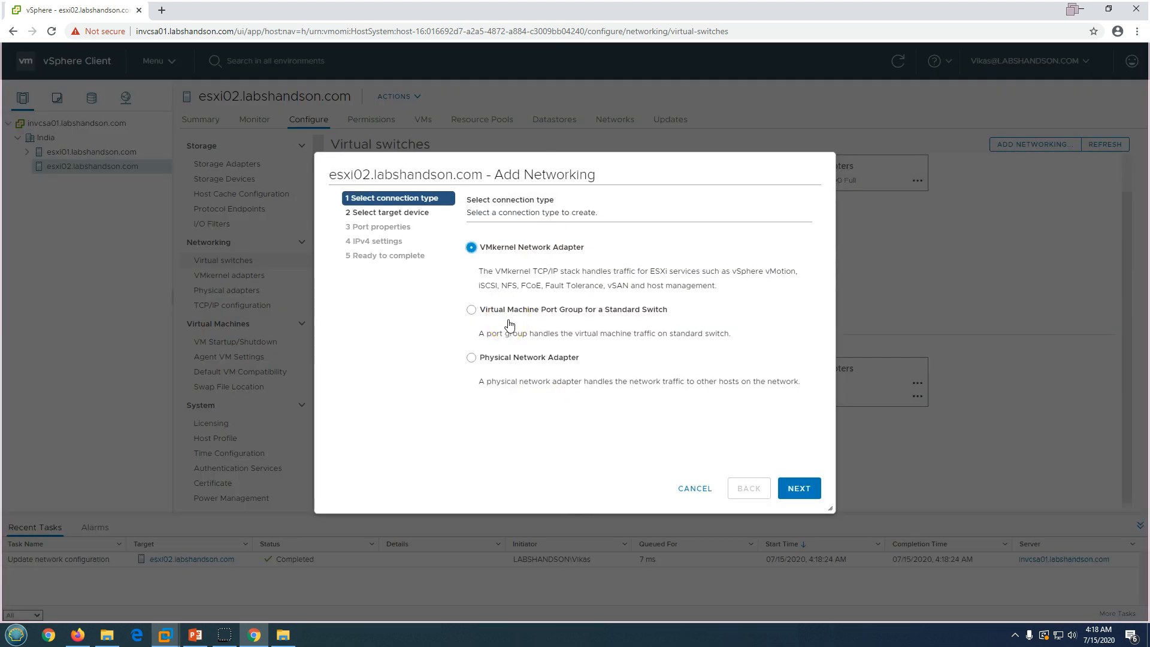
# Step: Check the iSCSI addresses on the adapter allocation and Demo Environment slides in PowerPoint and return to vSphere Client
pyautogui.click(202, 631)
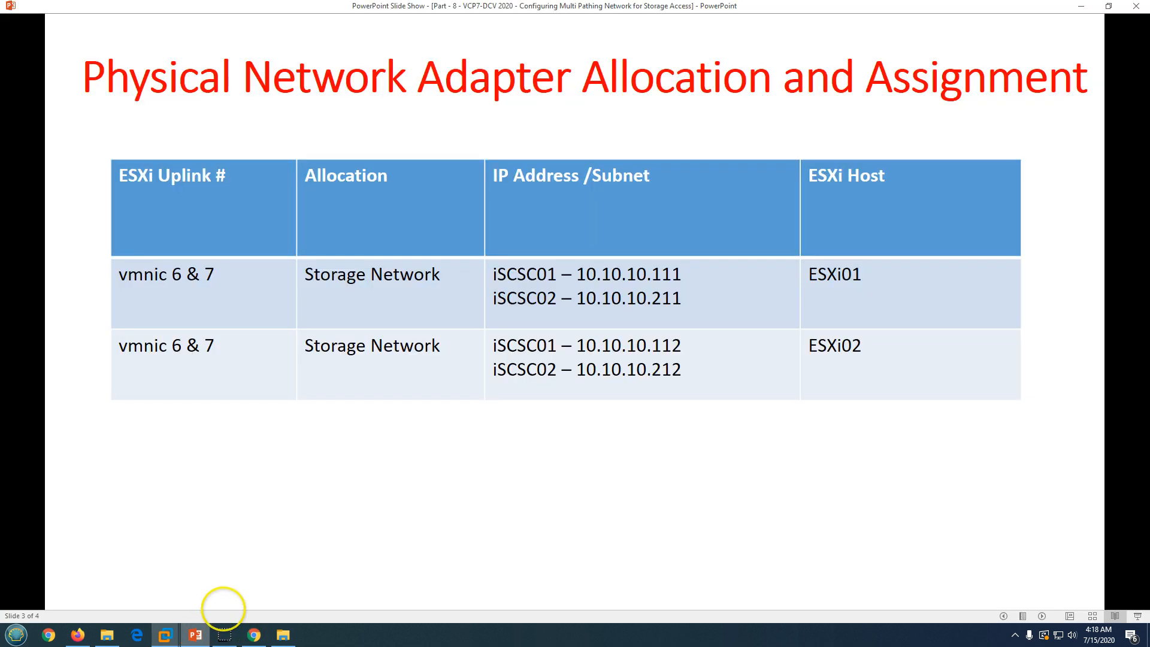
pyautogui.scroll(1, 354, 496)
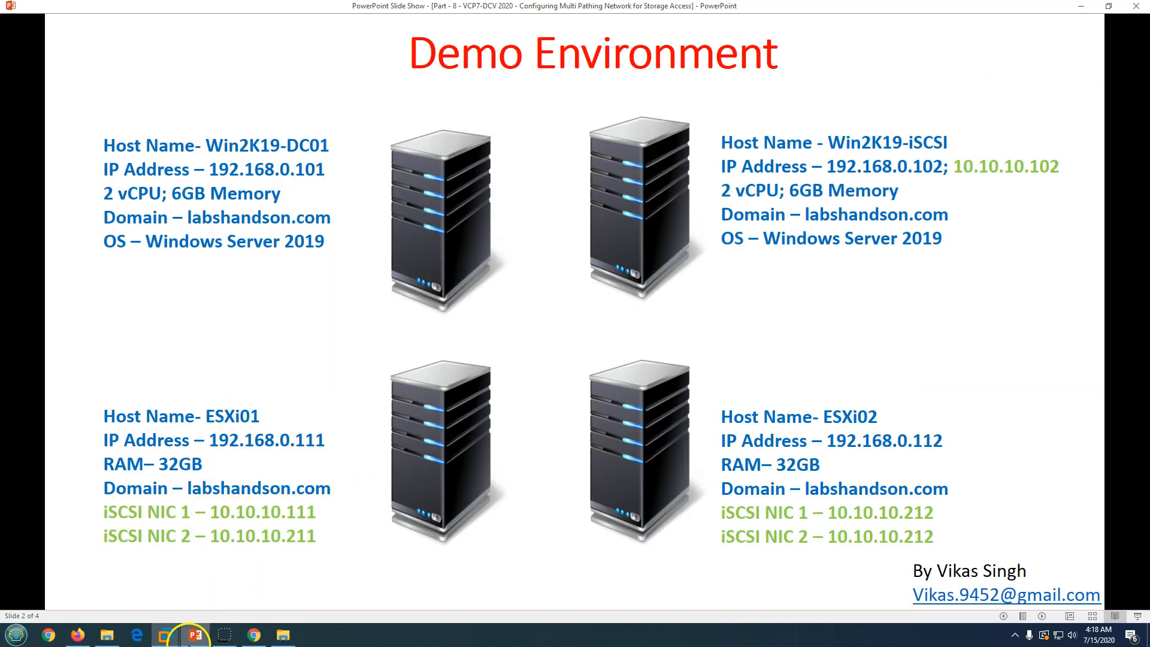
pyautogui.click(199, 639)
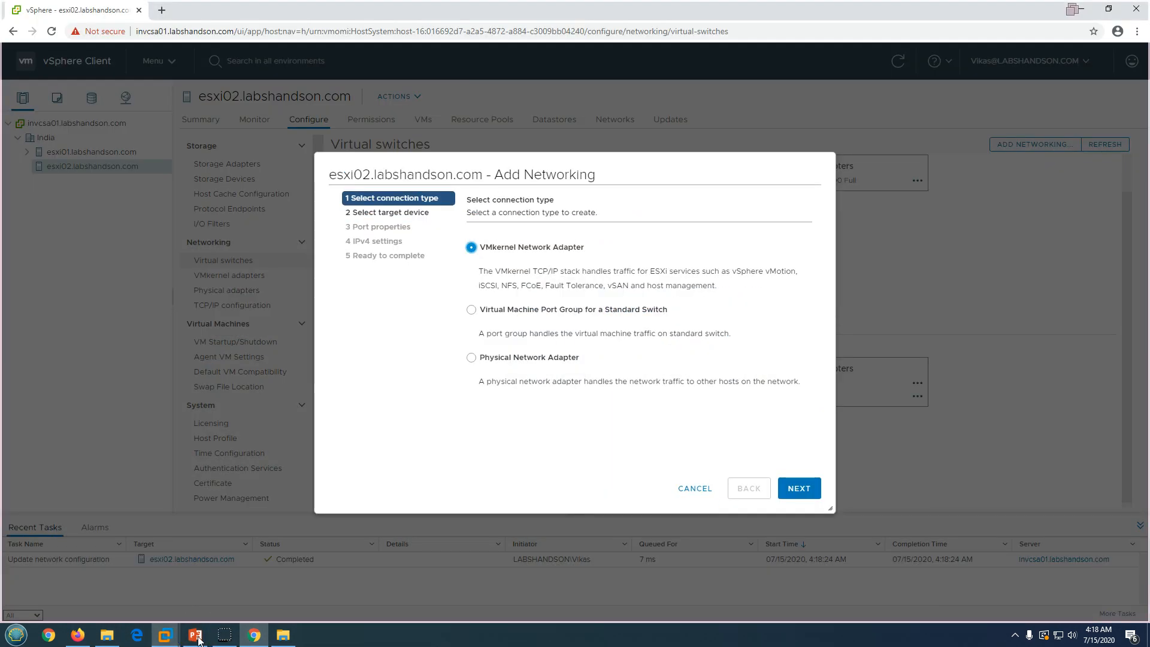
# Step: Place the new VMkernel adapter on the existing standard switch vSwitch1 and label its network iSCSI-02
pyautogui.click(802, 490)
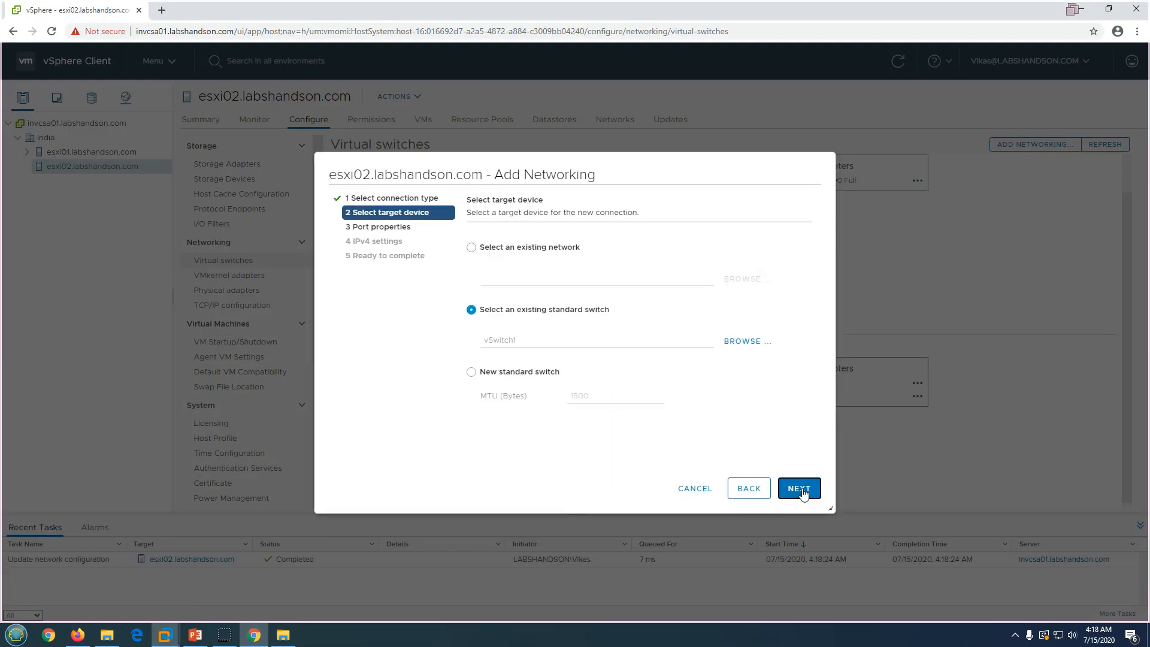
pyautogui.click(735, 342)
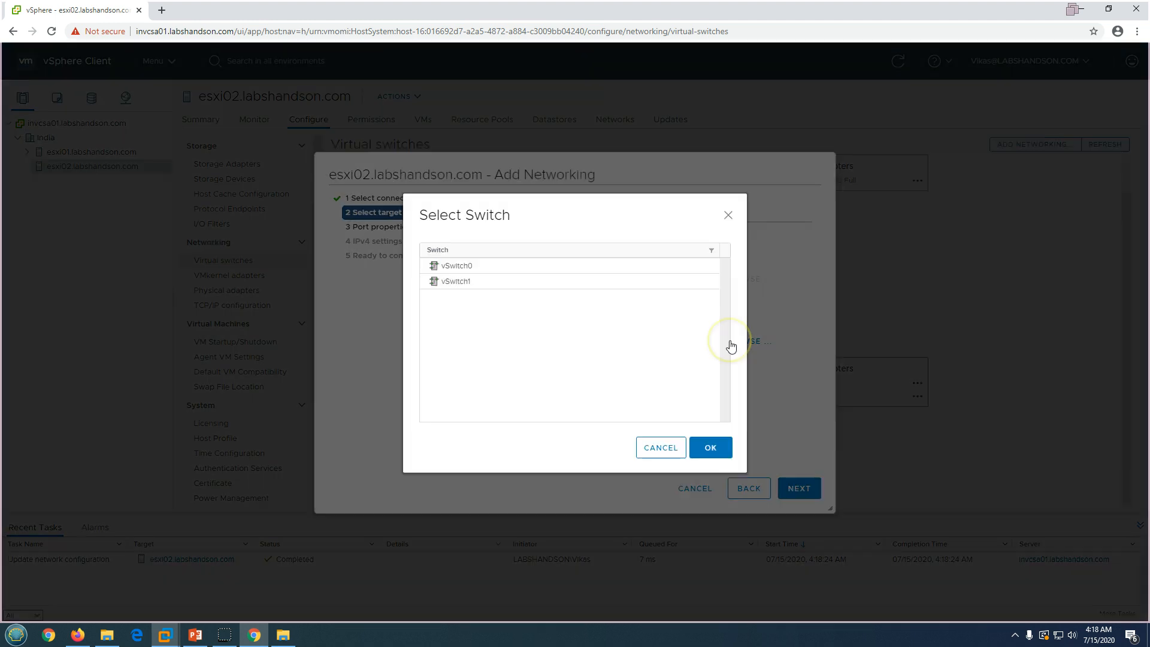
pyautogui.click(454, 283)
pyautogui.click(710, 448)
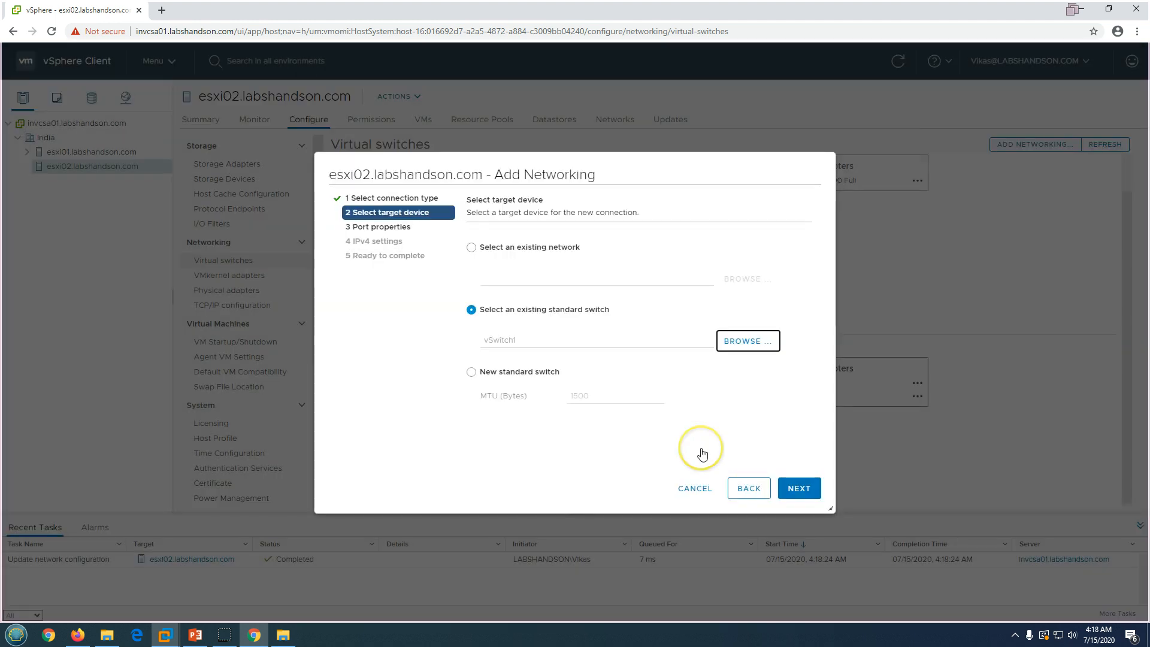
pyautogui.click(803, 489)
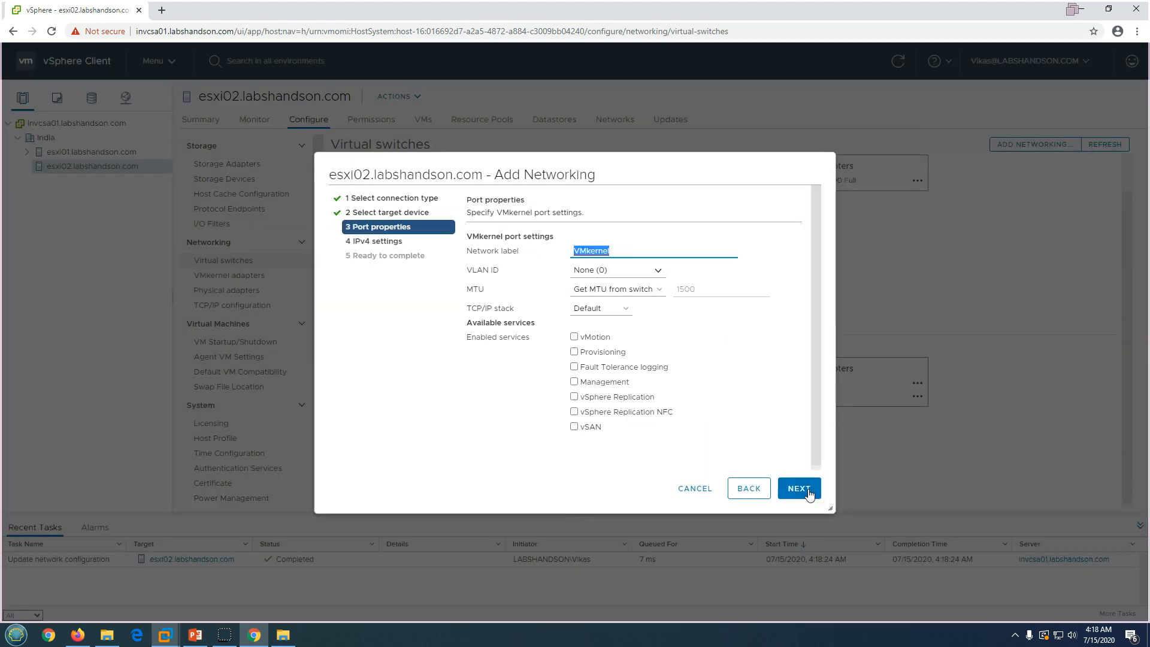
pyautogui.write('iSCSI-02')
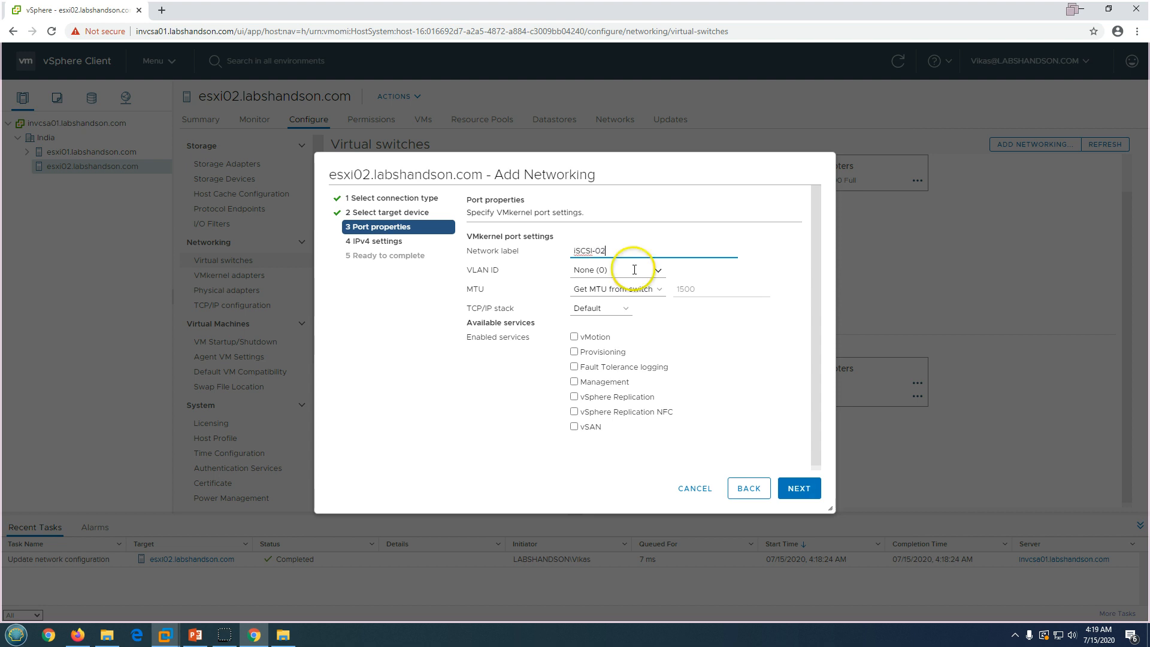
pyautogui.click(802, 487)
# Step: Use static IPv4 settings for iSCSI-02 and set its IPv4 address to 10.10.10.211
pyautogui.click(510, 276)
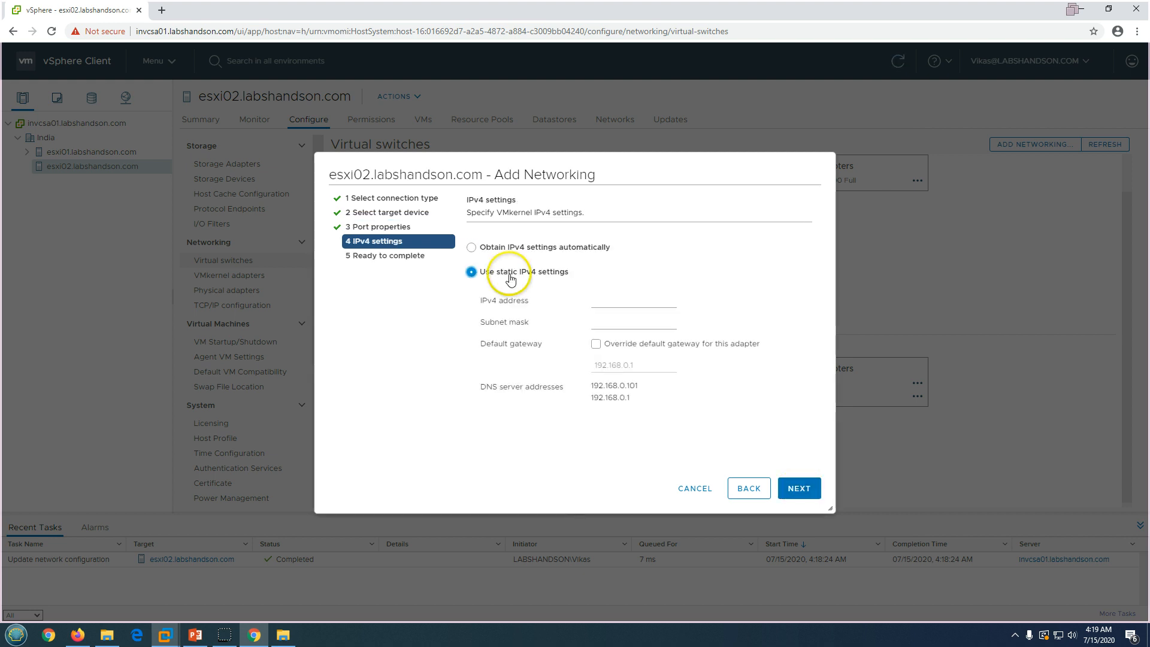
pyautogui.click(597, 299)
pyautogui.press('Down')
pyautogui.press('Return')
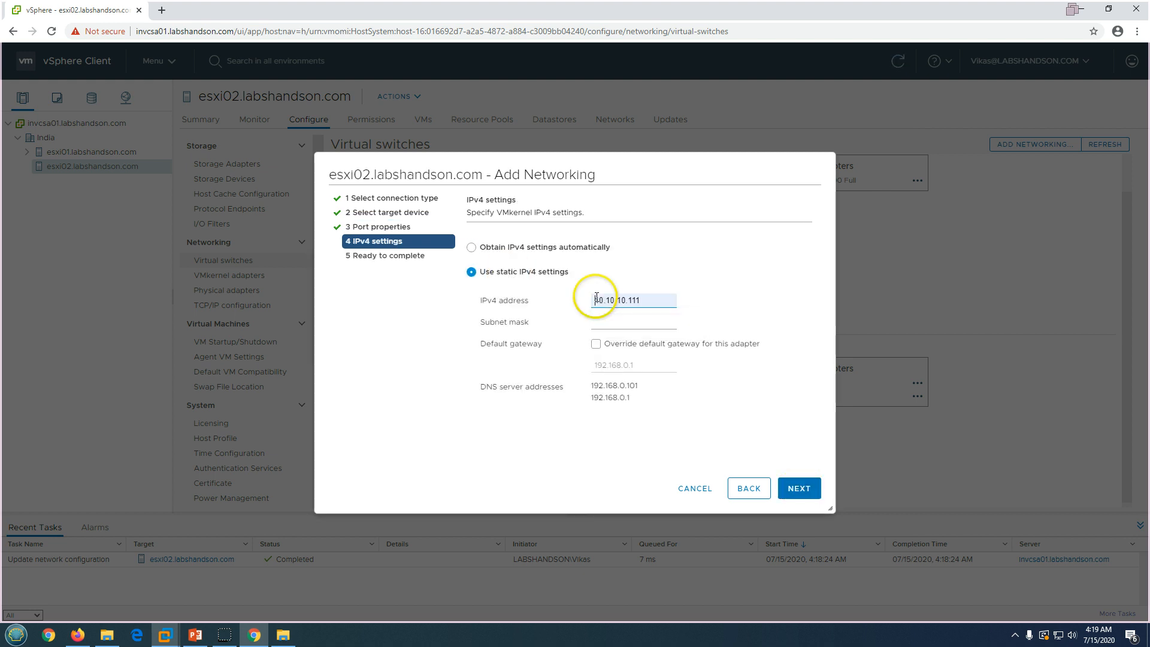
pyautogui.press('Tab')
pyautogui.click(657, 304)
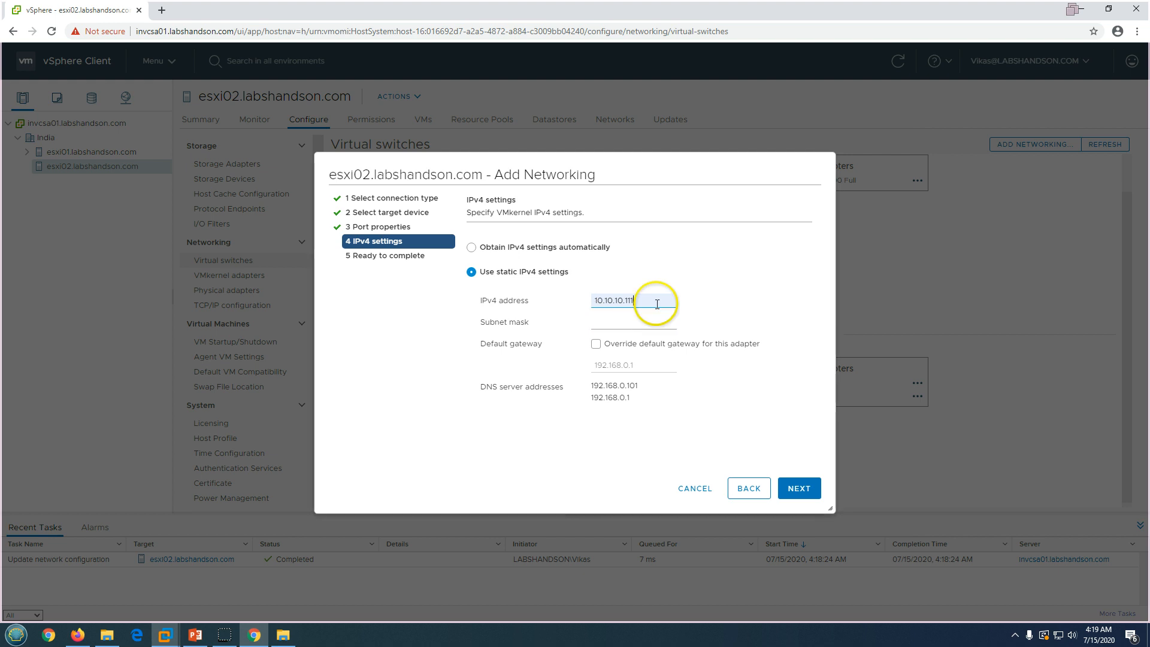
pyautogui.press('BackSpace')
pyautogui.press('BackSpace')
pyautogui.press('BackSpace')
pyautogui.write('2')
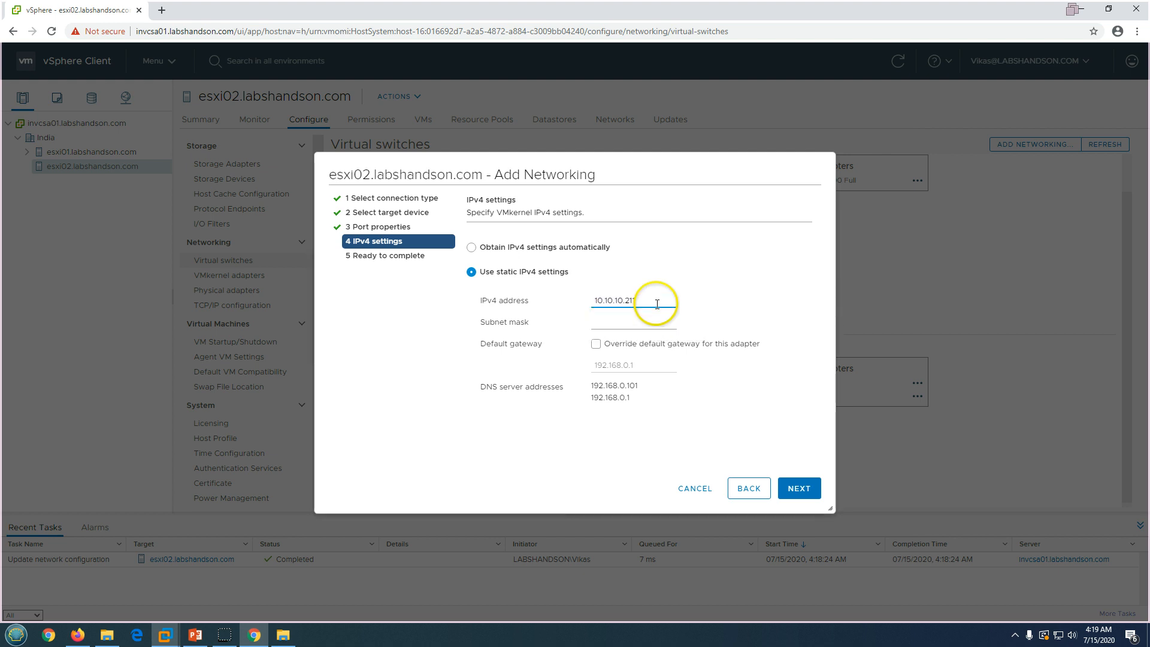
# Step: Set the iSCSI-02 subnet mask to 255.255.255.0 and finish creating the VMkernel adapter
pyautogui.press('Tab')
pyautogui.write('255')
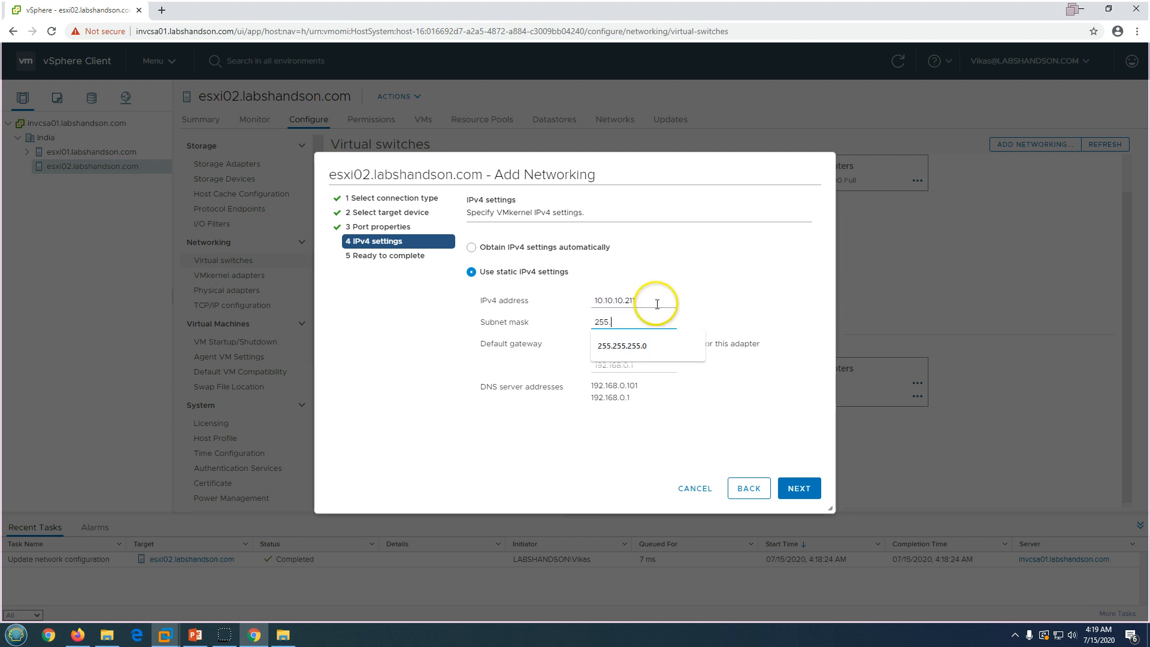
pyautogui.write('.')
pyautogui.press('Down')
pyautogui.press('Return')
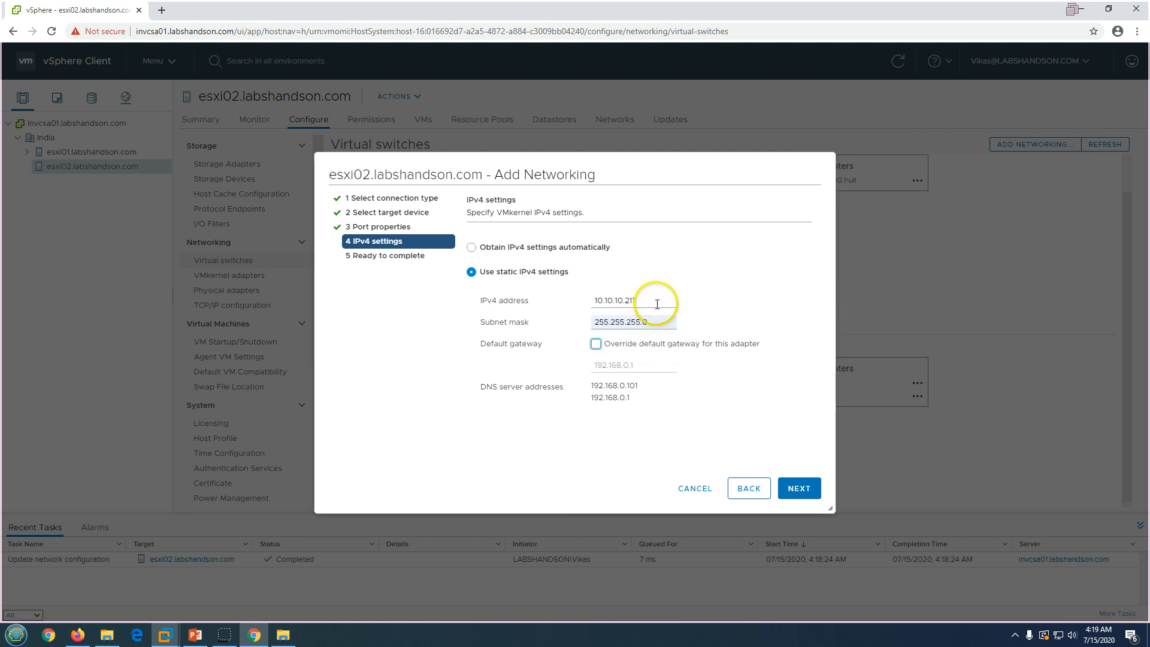
pyautogui.click(794, 487)
pyautogui.click(794, 489)
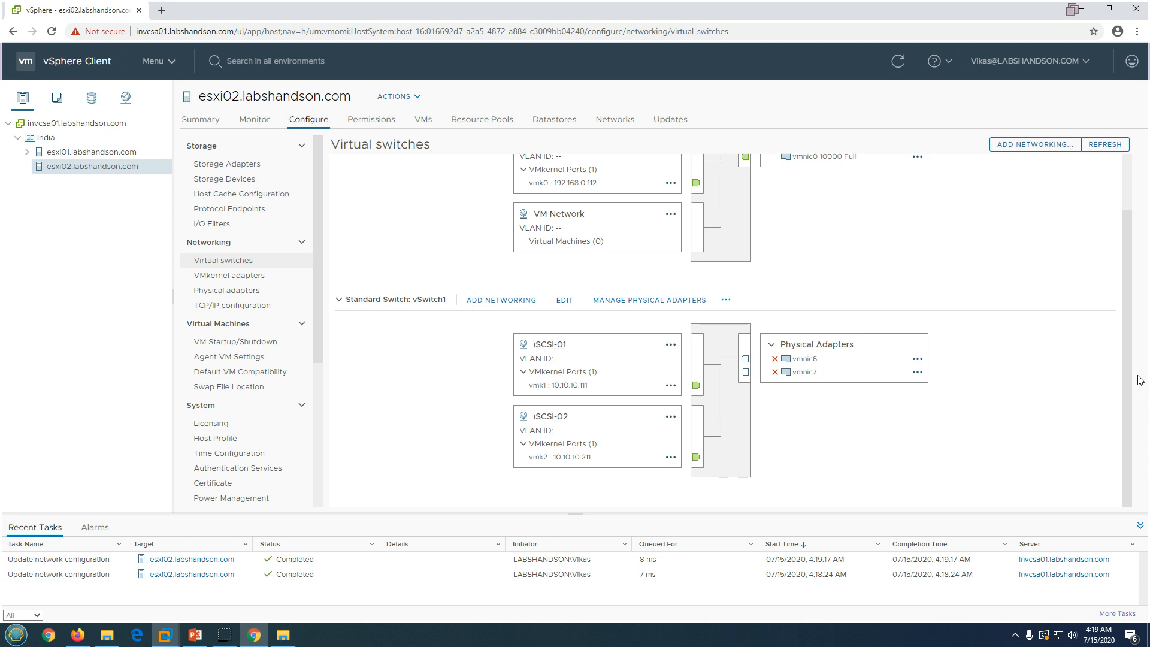
# Step: Examine which physical adapters the iSCSI-02 and iSCSI-01 port groups on vSwitch1 are connected to
pyautogui.click(554, 416)
pyautogui.click(549, 347)
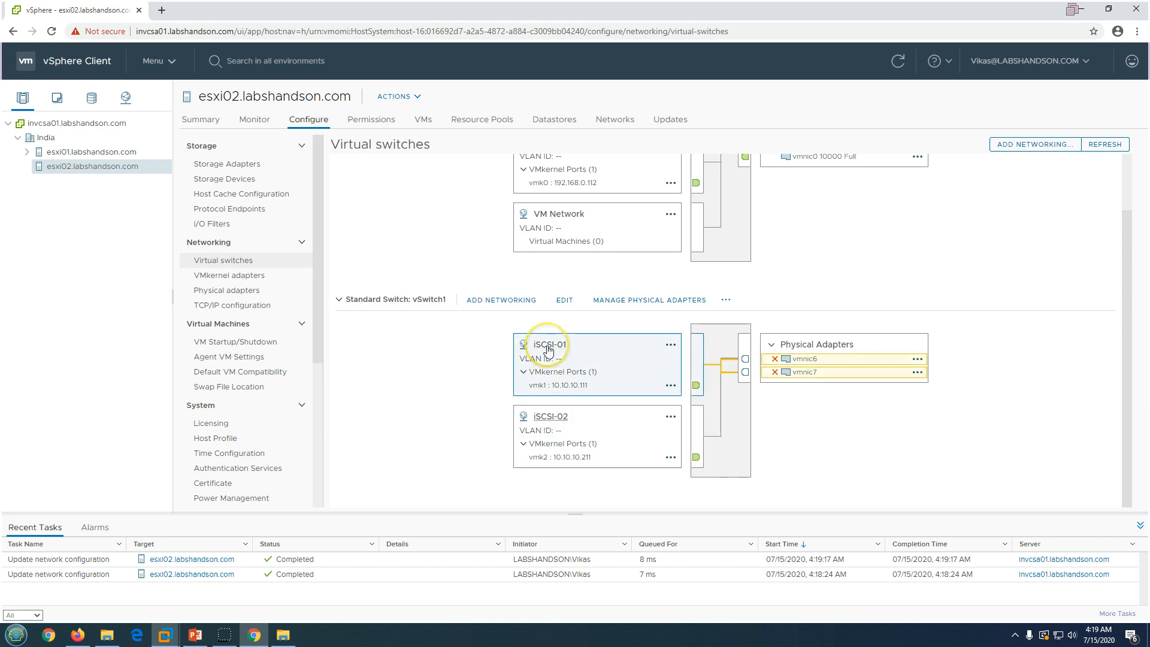
# Step: Compare the paths from iSCSI-01 and iSCSI-02 to the physical adapters vmnic6 and vmnic7 on esxi02
pyautogui.click(552, 418)
pyautogui.click(544, 347)
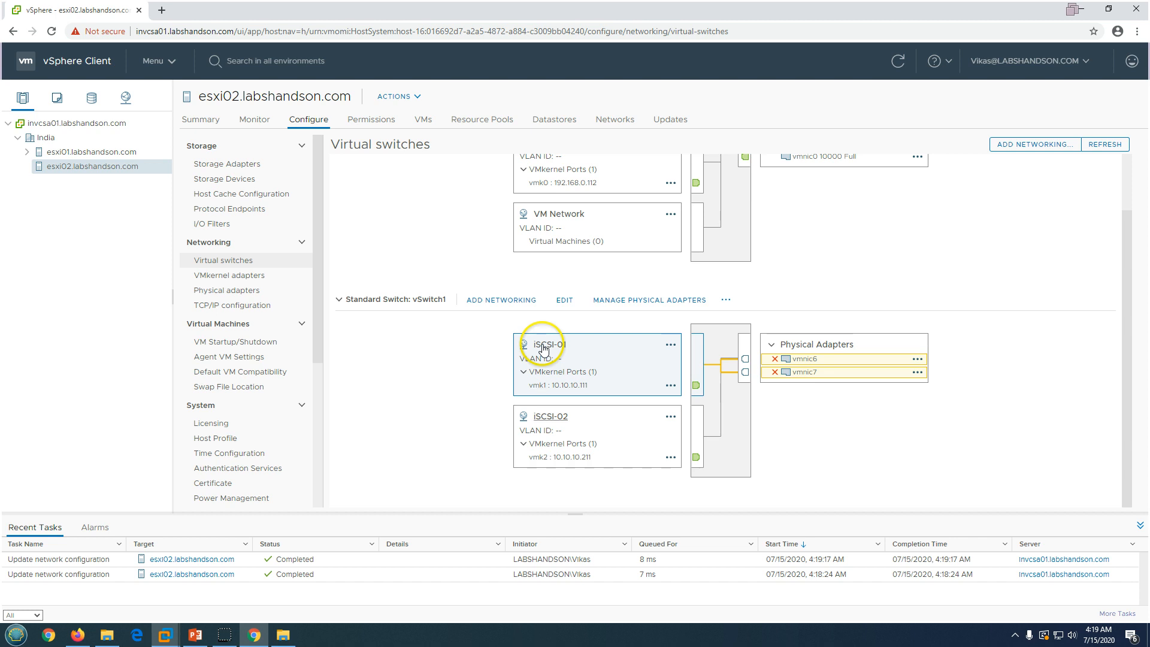
pyautogui.click(553, 418)
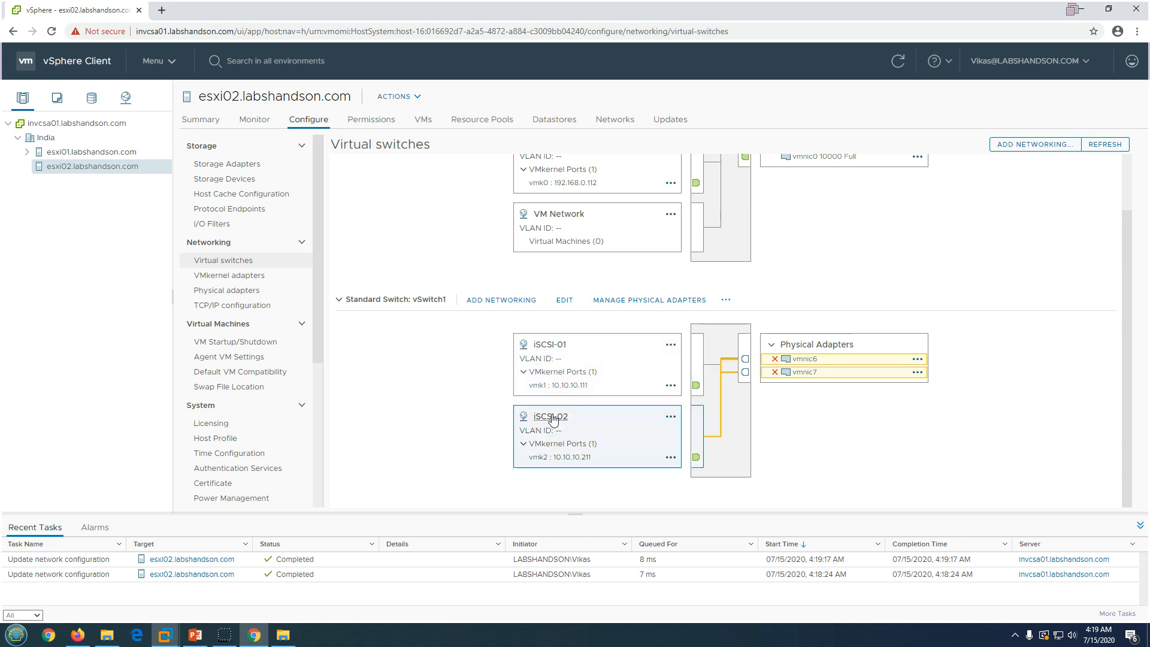
pyautogui.click(555, 347)
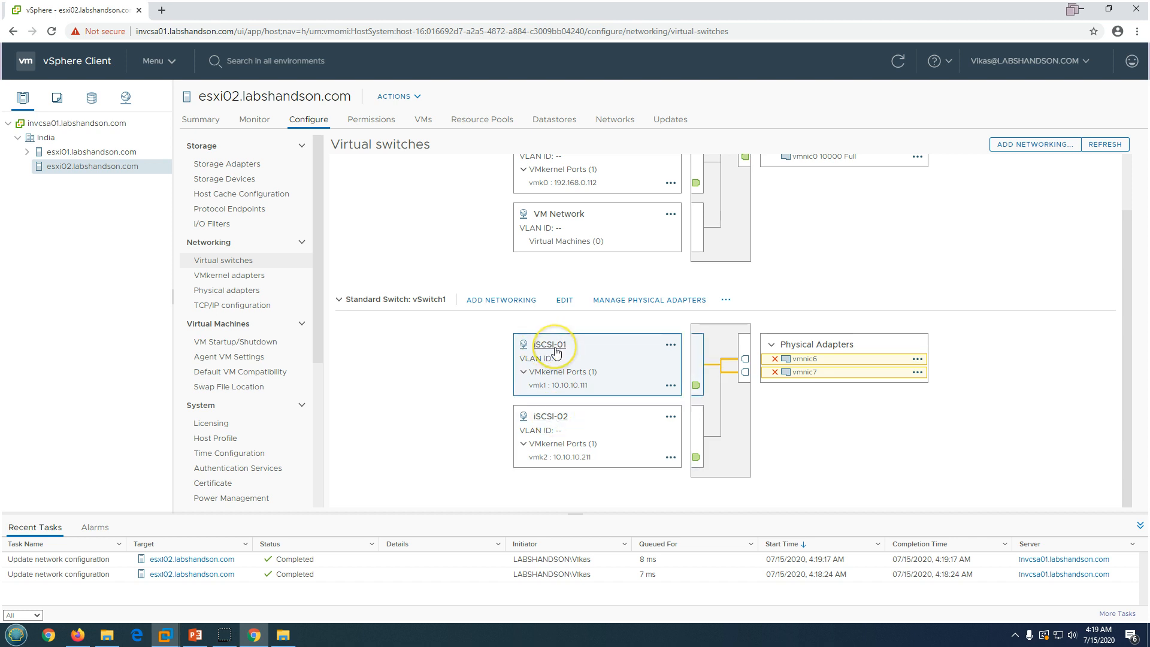
pyautogui.click(932, 449)
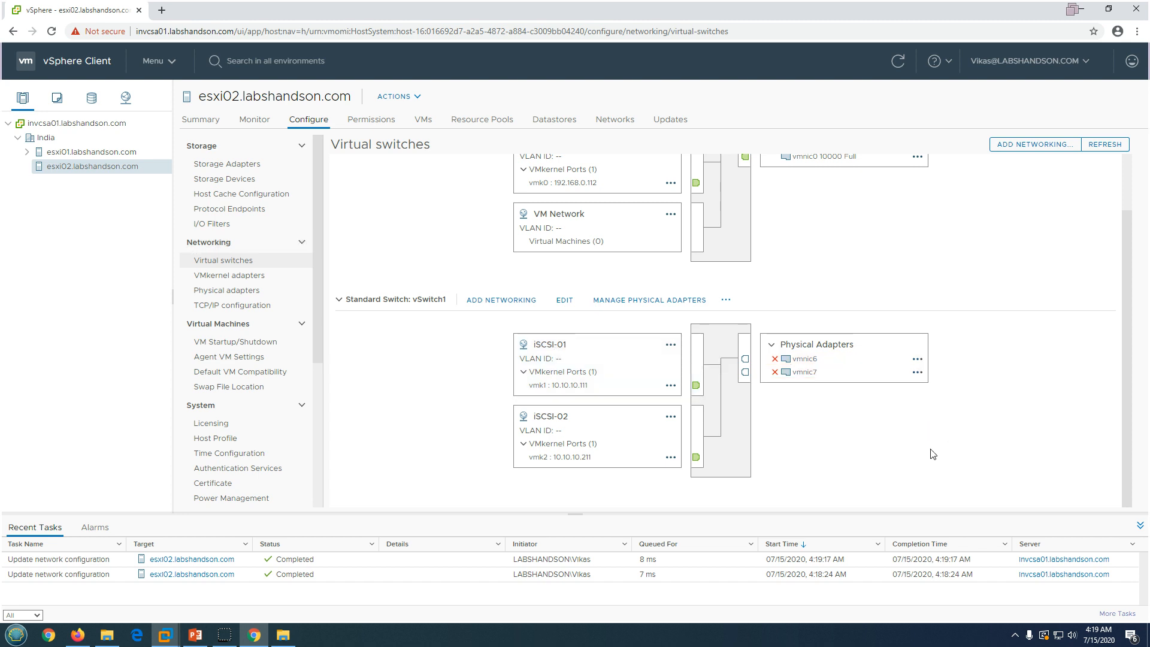
# Step: Start adding a VMkernel network adapter on host esxi01.labshandson.com, using a new standard switch as its target device
pyautogui.click(110, 157)
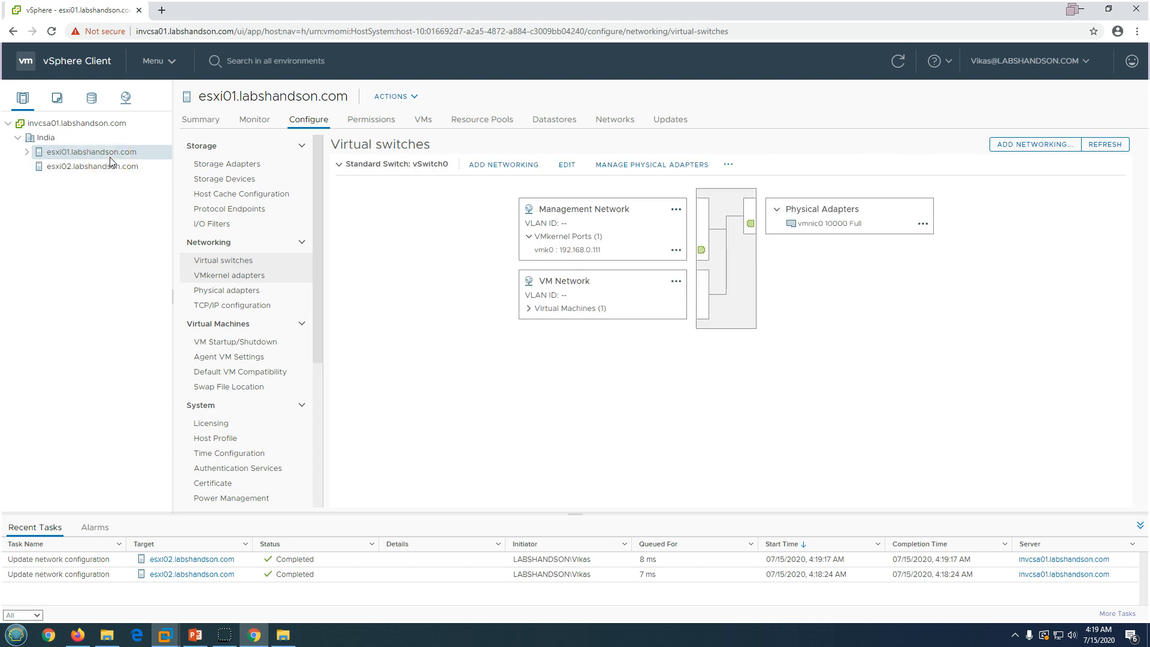
pyautogui.click(1035, 146)
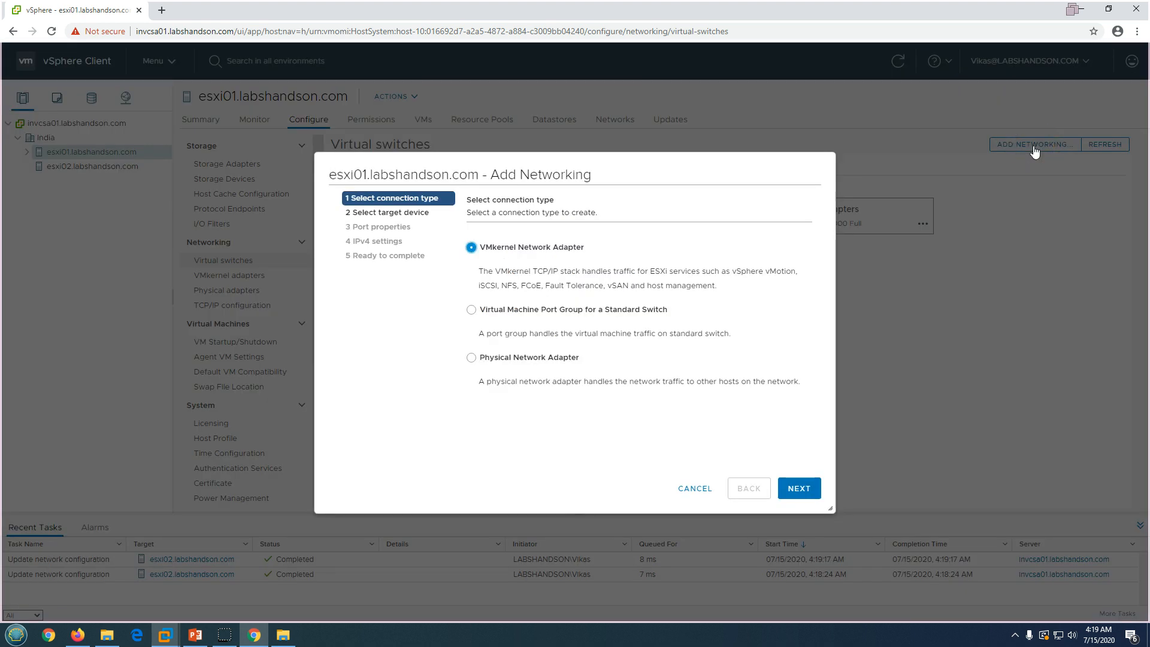
pyautogui.click(801, 488)
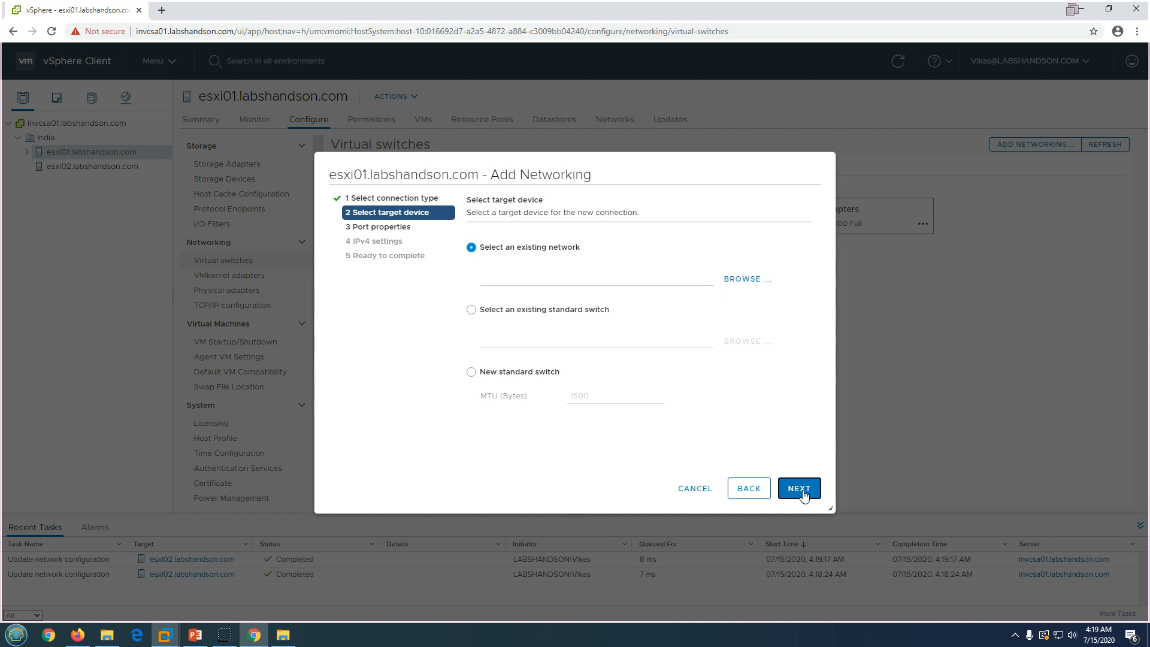
pyautogui.click(513, 372)
pyautogui.click(790, 488)
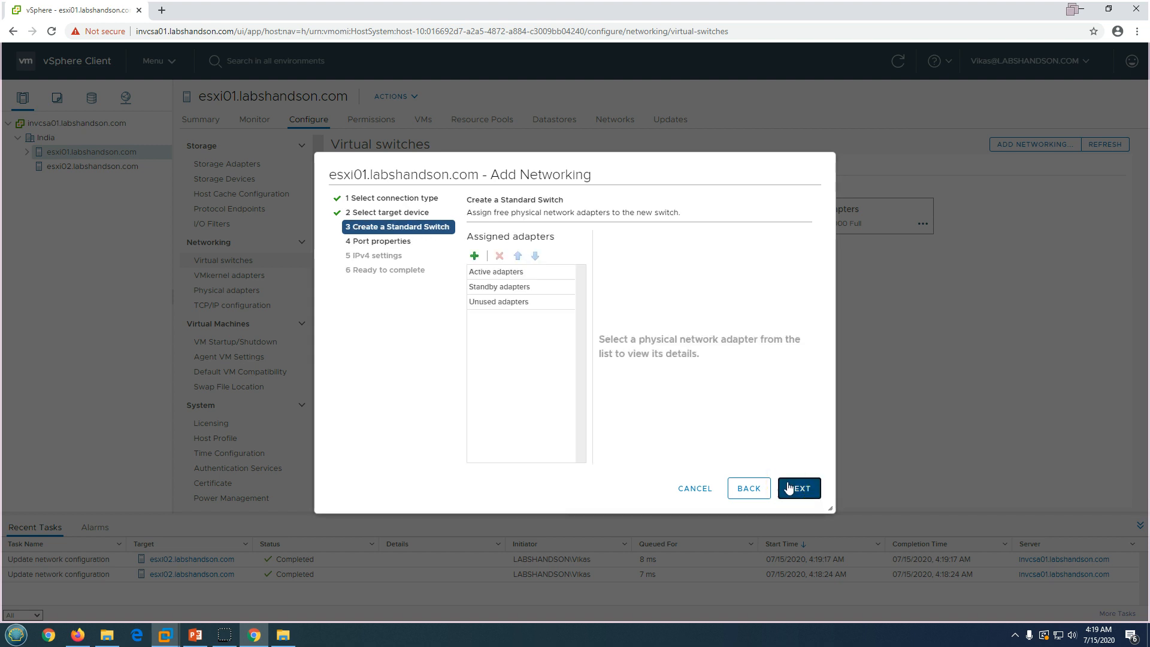
# Step: Assign vmnic6 and vmnic7 as active adapters of the new standard switch and accept them despite being disconnected
pyautogui.click(474, 256)
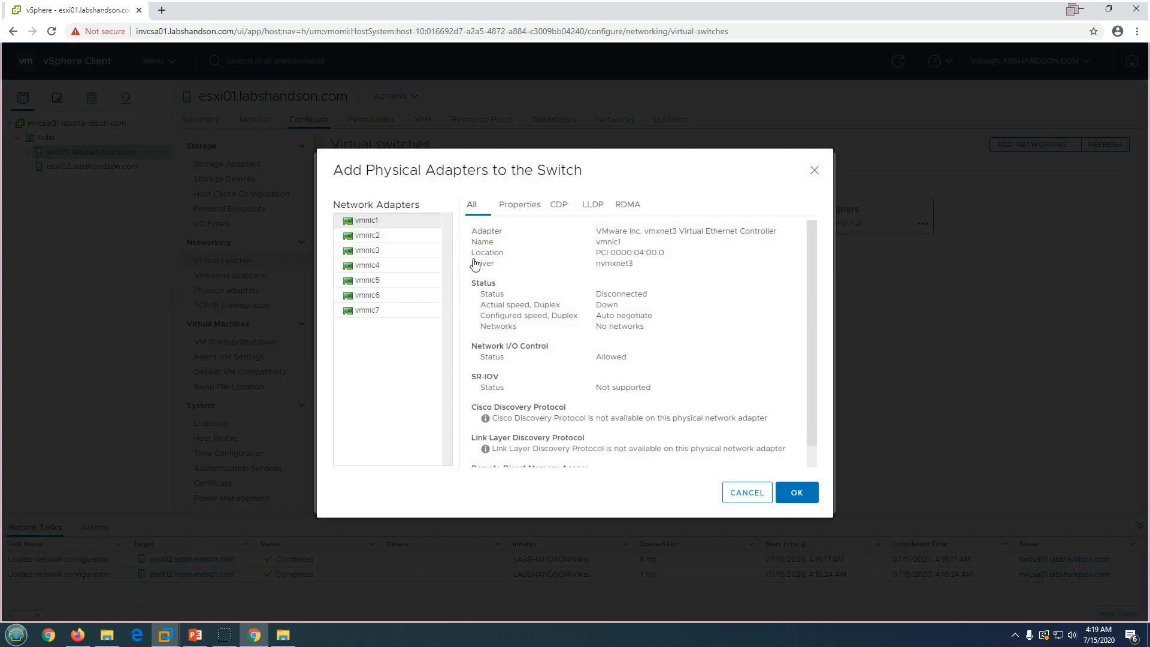
pyautogui.click(364, 296)
pyautogui.keyDown('ctrl'); pyautogui.click(380, 310); pyautogui.keyUp('ctrl')
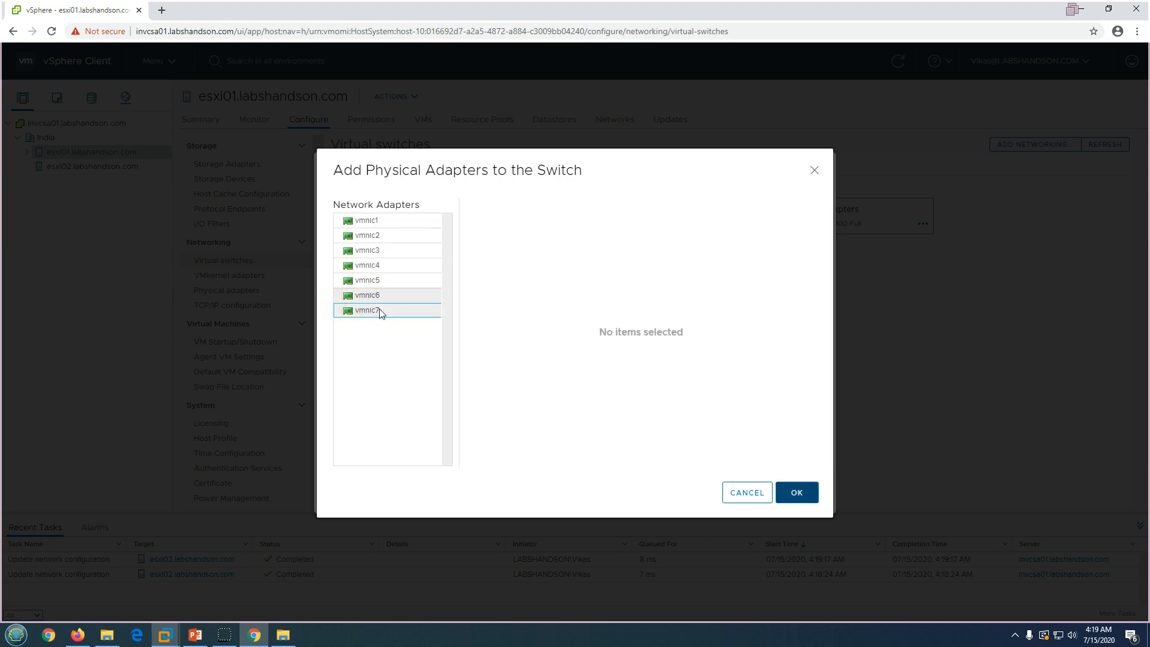
pyautogui.click(797, 492)
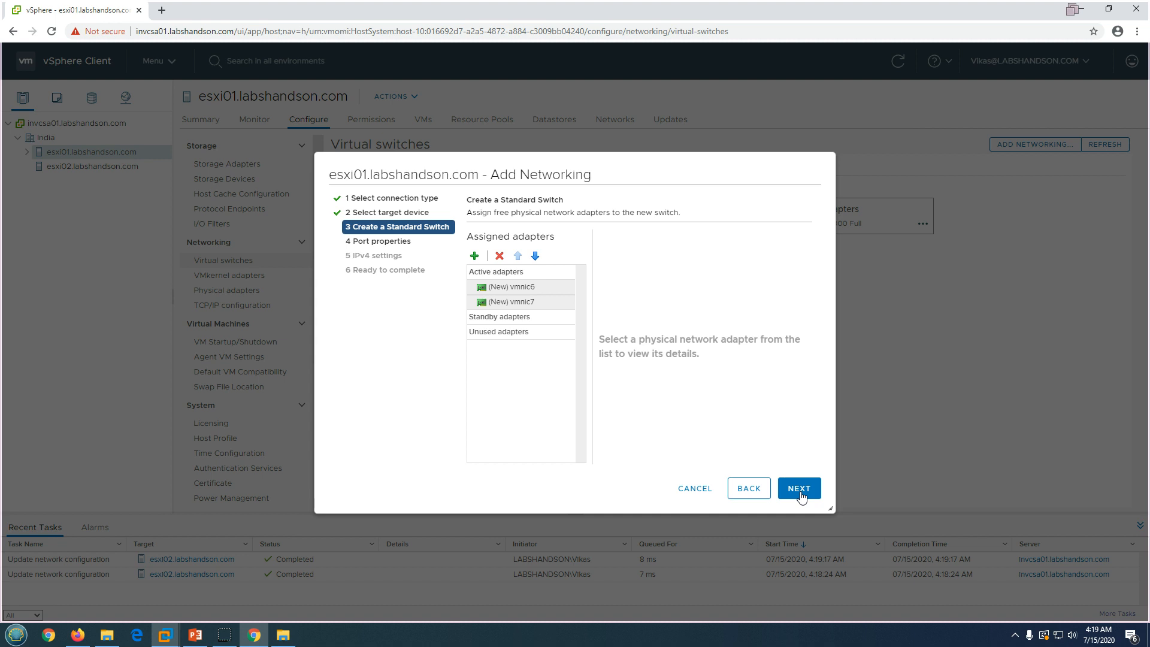
pyautogui.click(800, 494)
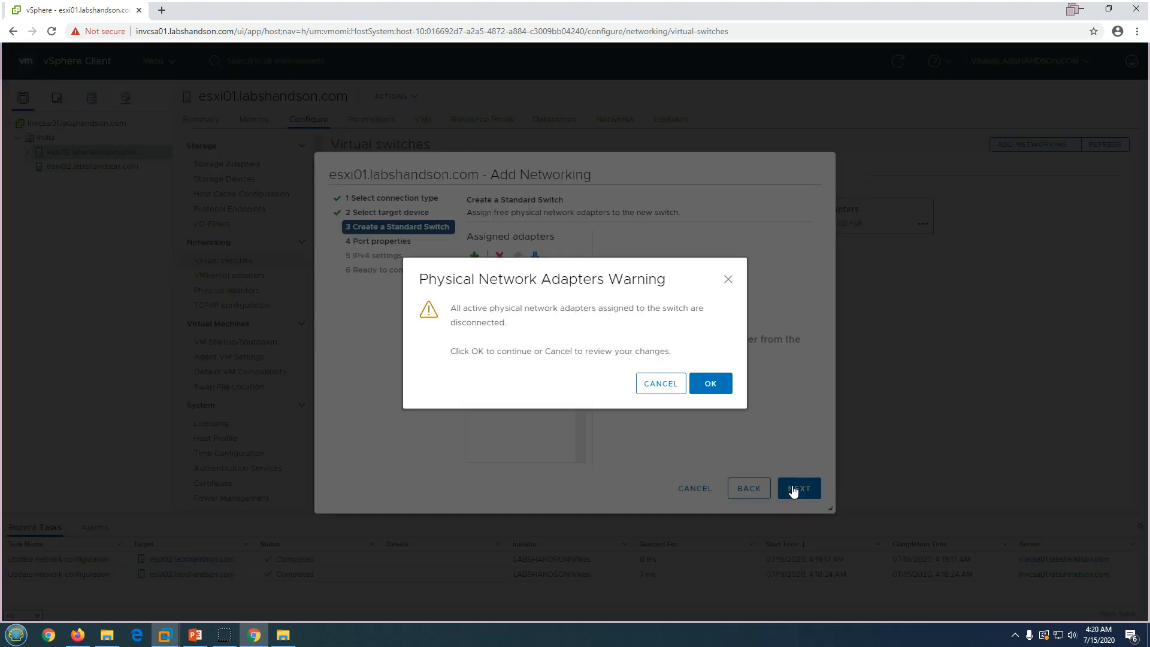
pyautogui.click(713, 386)
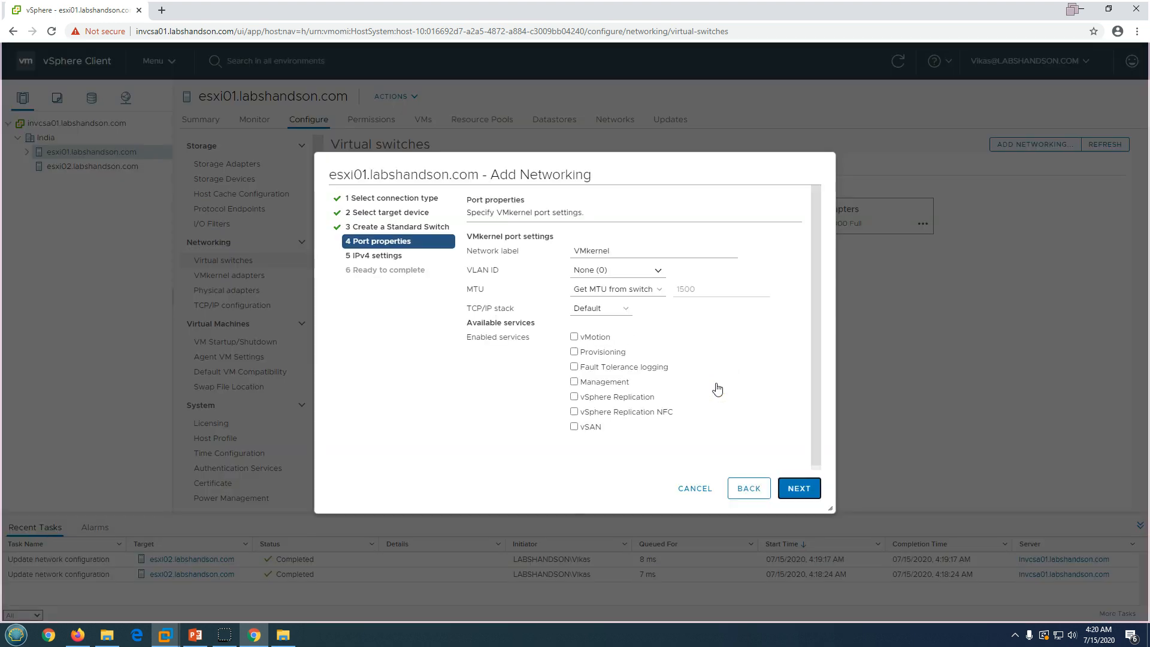
# Step: Label the new VMkernel port's network iSCSI-01, keeping the other port properties at their defaults
pyautogui.doubleClick(552, 247)
pyautogui.press('BackSpace')
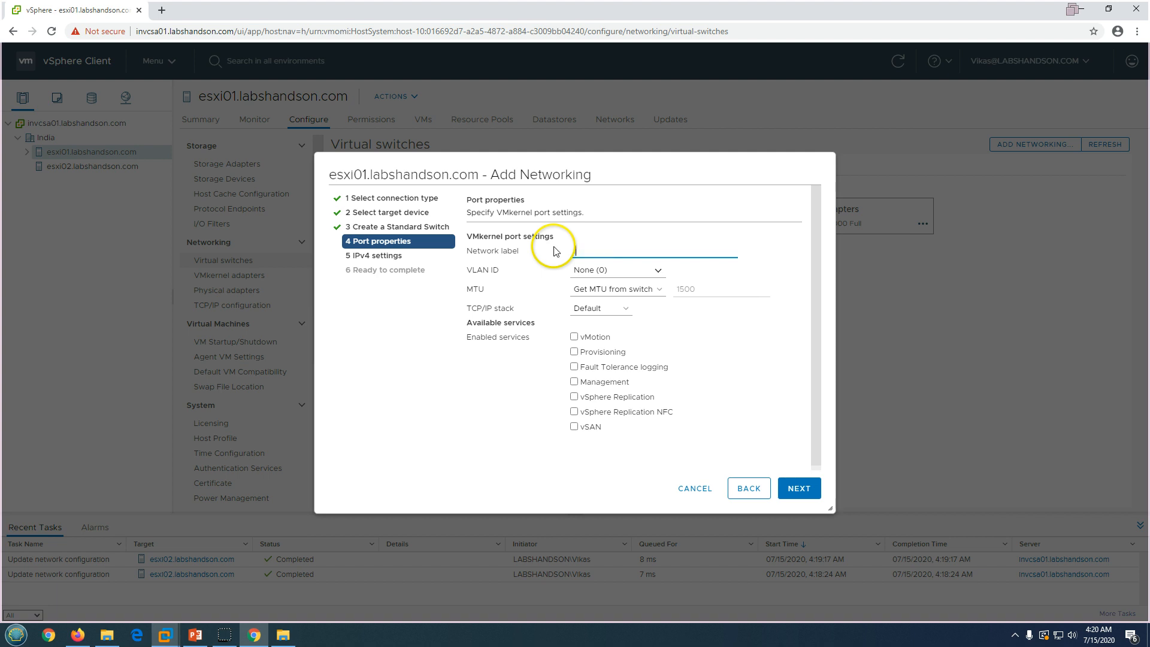
pyautogui.write('iSCSI-01')
pyautogui.click(795, 498)
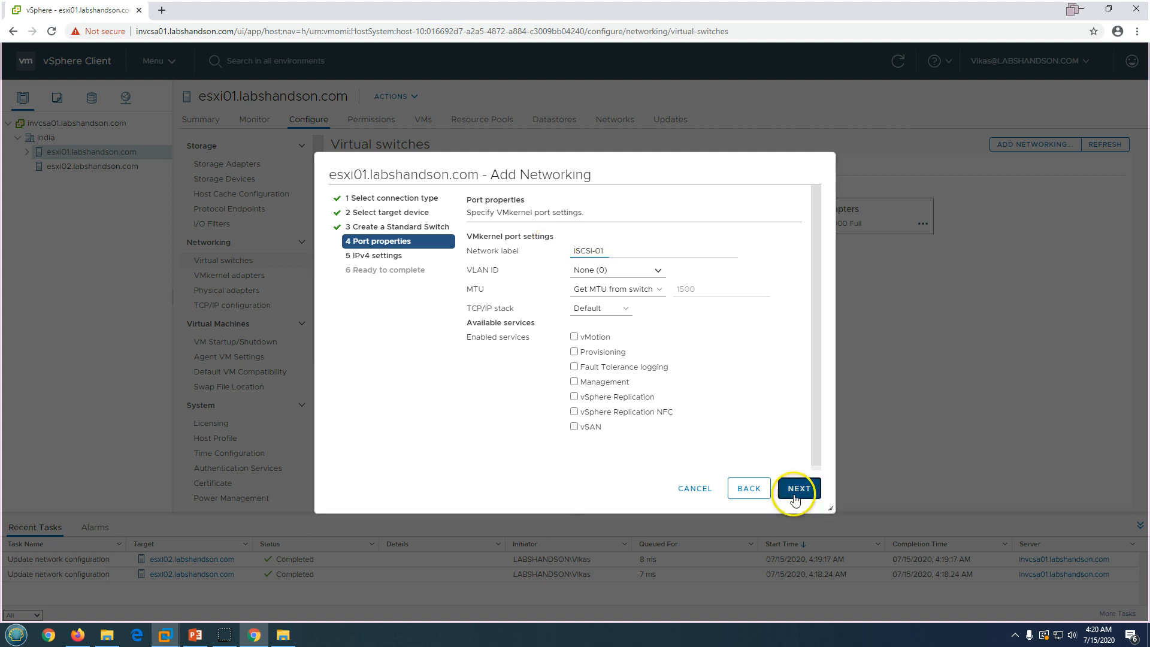
# Step: Use static IPv4 settings for esxi01's iSCSI-01 port and set its IPv4 address to 10.10.10.112
pyautogui.click(507, 271)
pyautogui.click(610, 304)
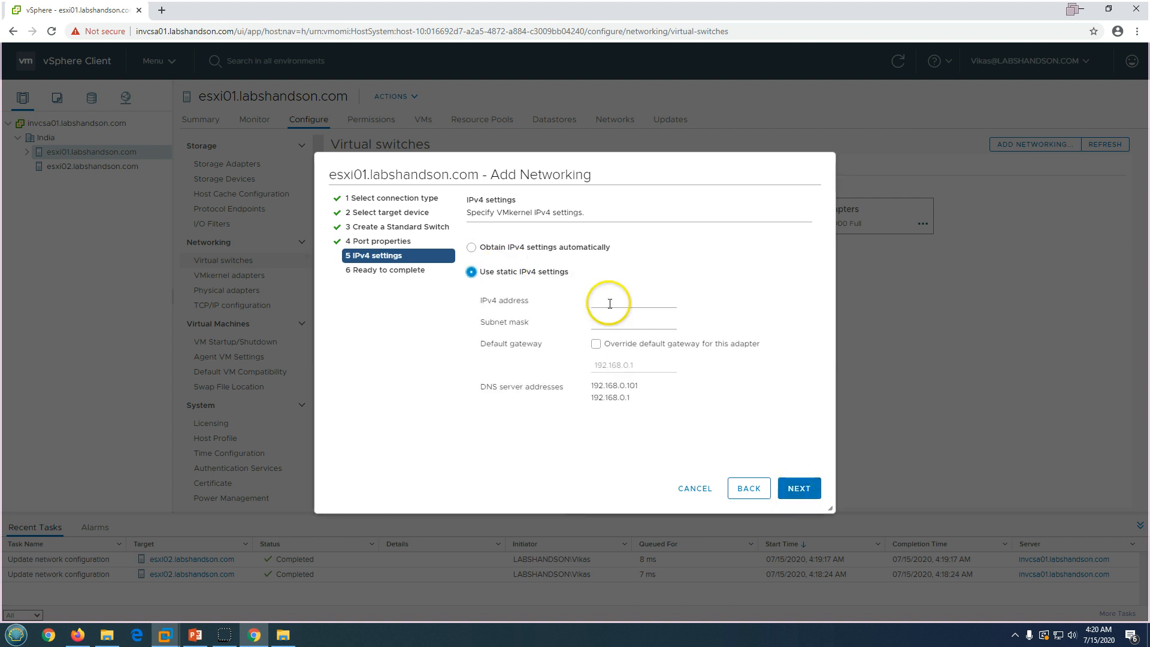
pyautogui.click(610, 304)
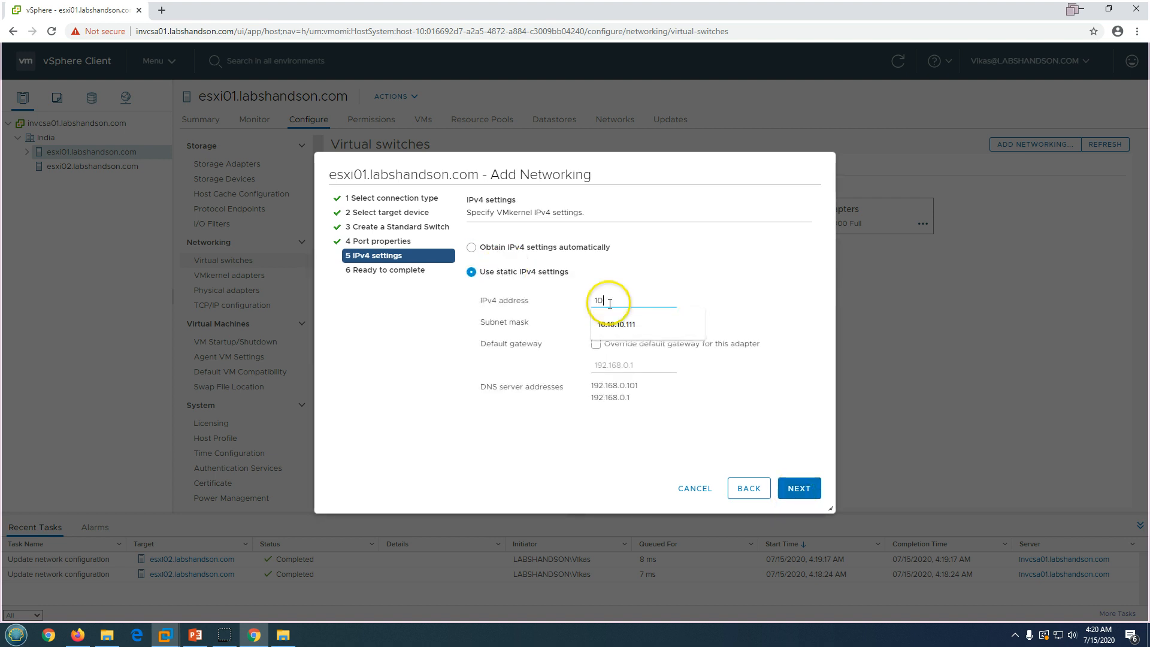
pyautogui.write('10.10.10.112')
pyautogui.press('Tab')
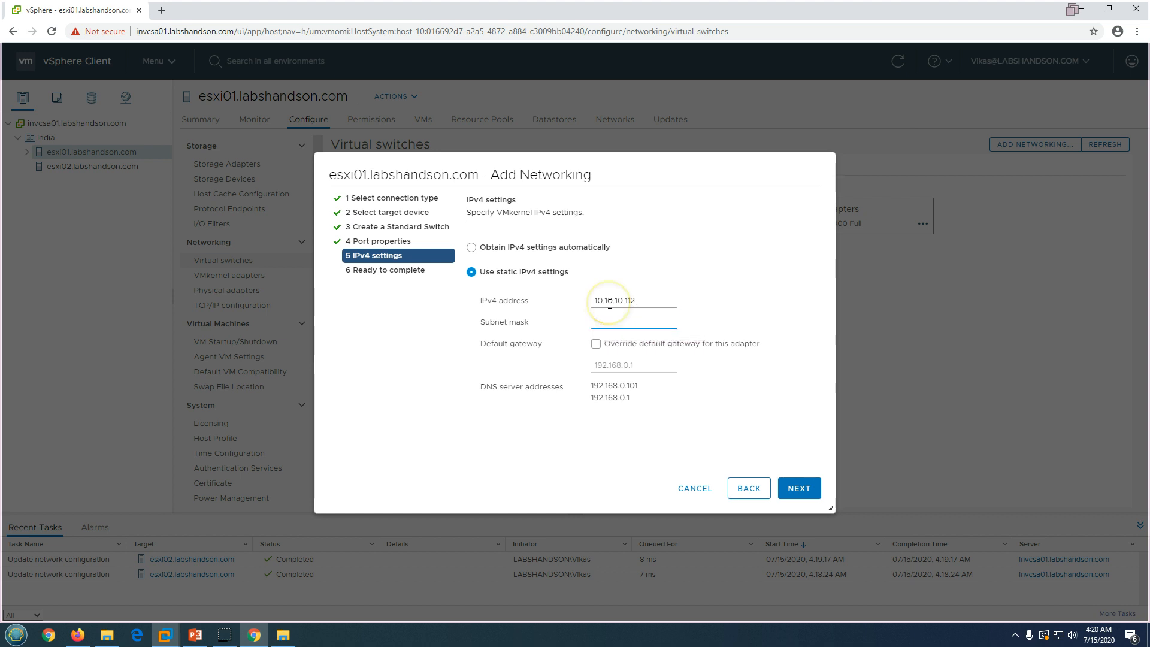
# Step: Set the iSCSI-01 subnet mask to 255.255.255.0 and finish creating the switch with its VMkernel adapter
pyautogui.write('25')
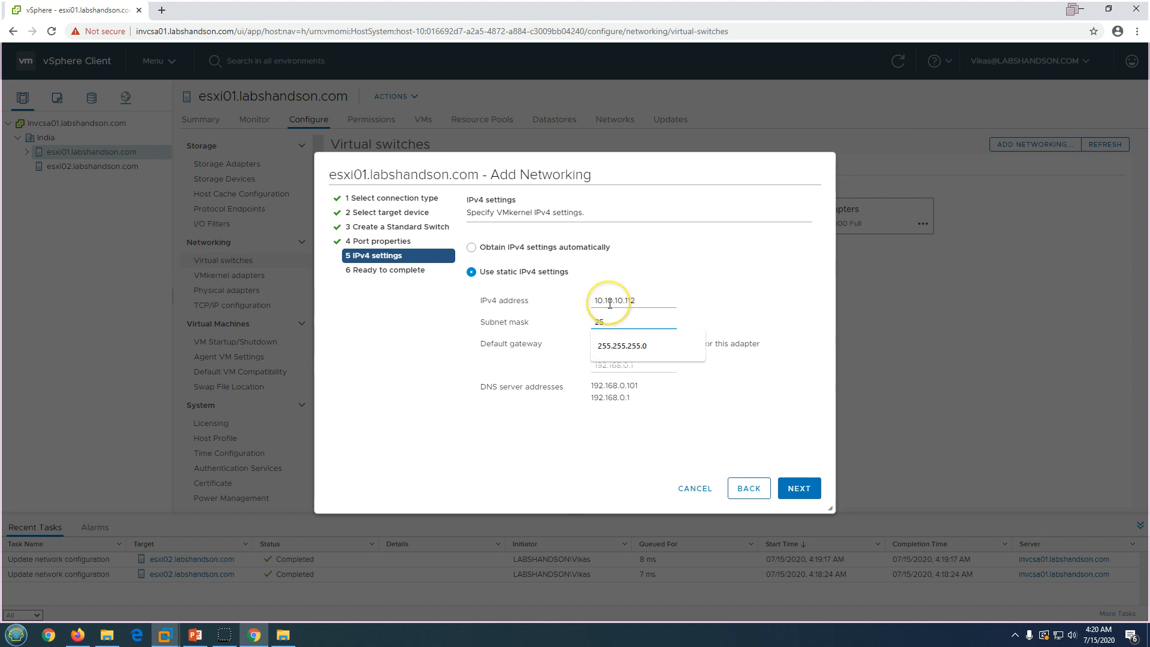
pyautogui.press('Down')
pyautogui.click(635, 347)
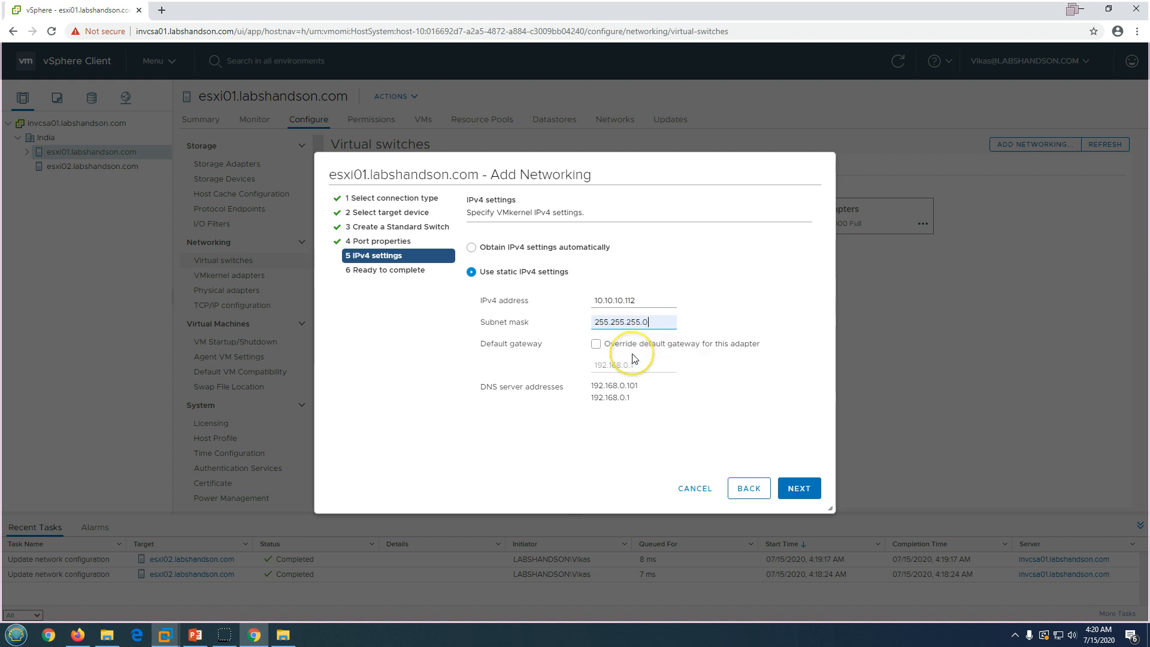
pyautogui.click(800, 488)
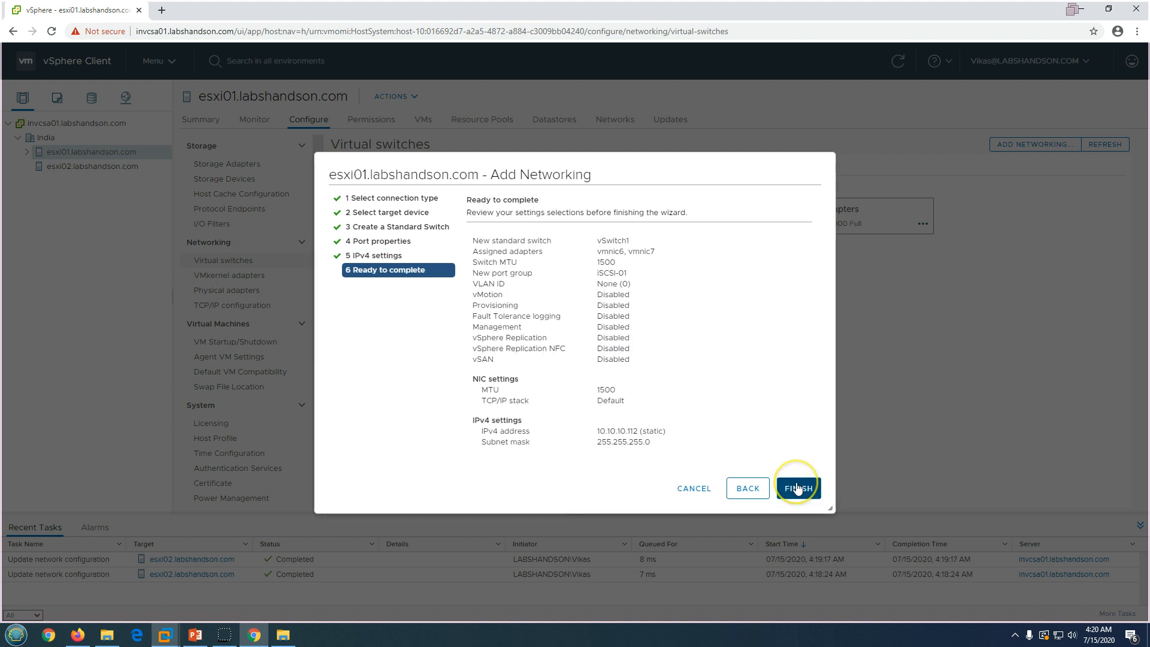
pyautogui.click(799, 488)
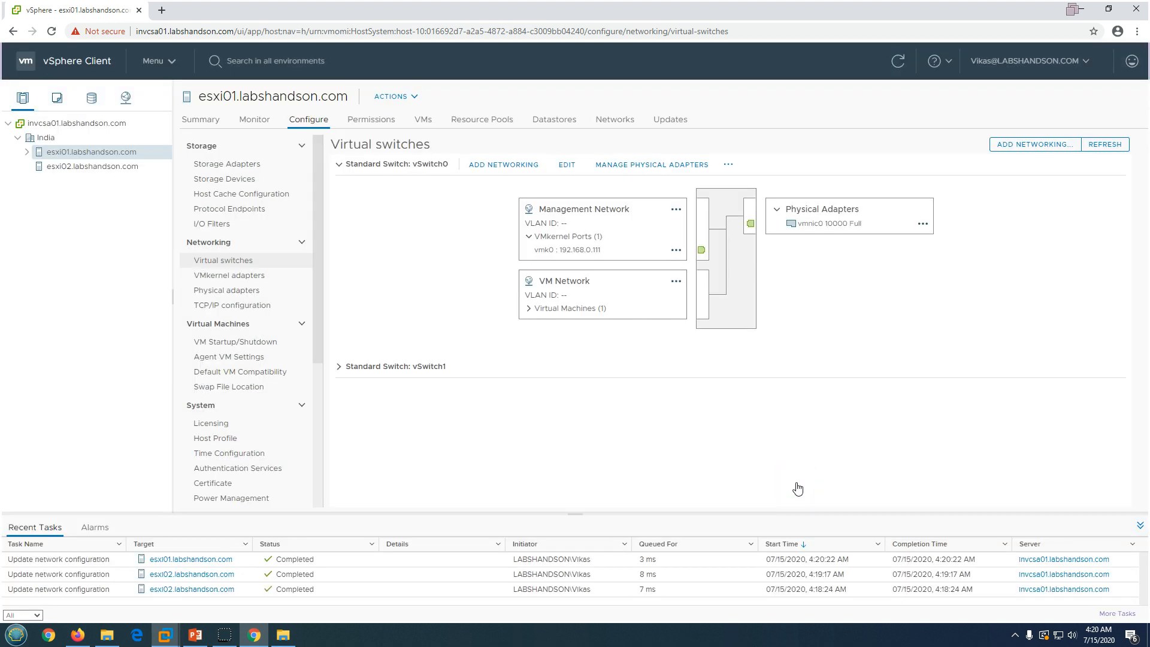
# Step: Add a second VMkernel network adapter to the existing vSwitch1 on esxi01 and label its network iSCSI-2
pyautogui.click(339, 366)
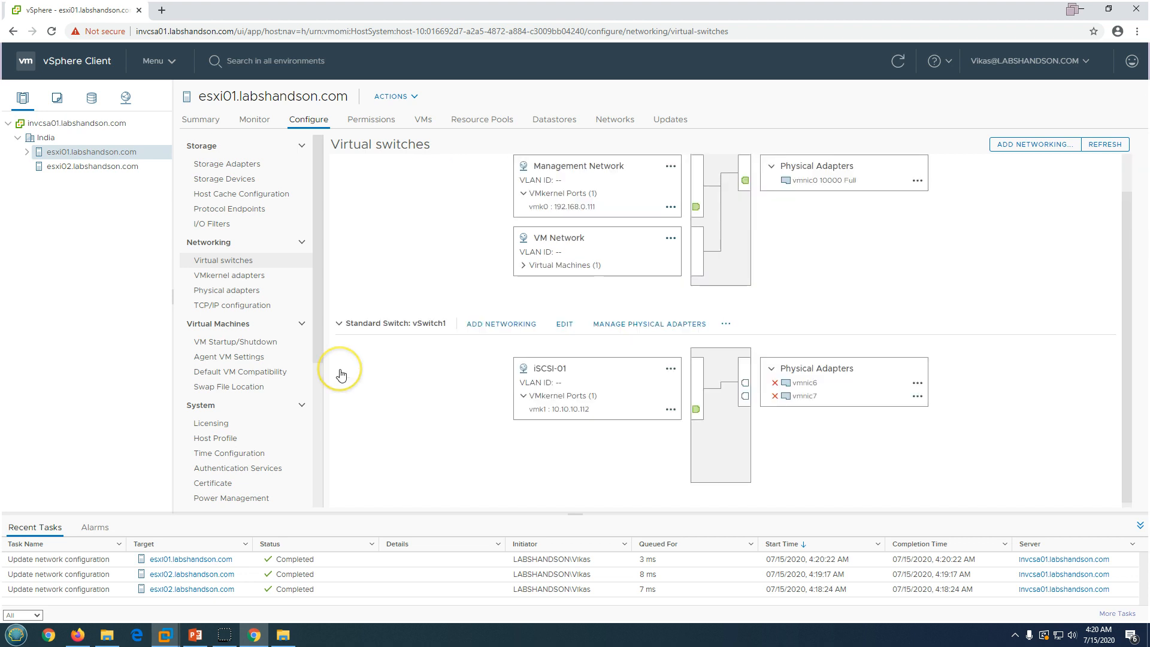
pyautogui.click(499, 324)
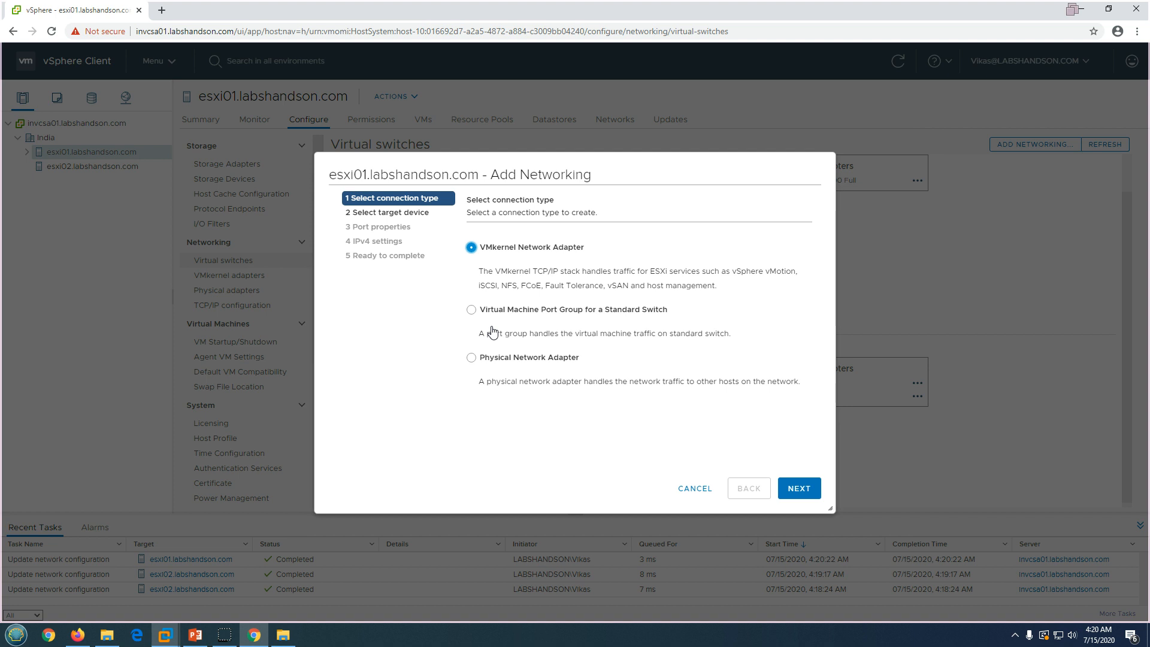
pyautogui.click(799, 489)
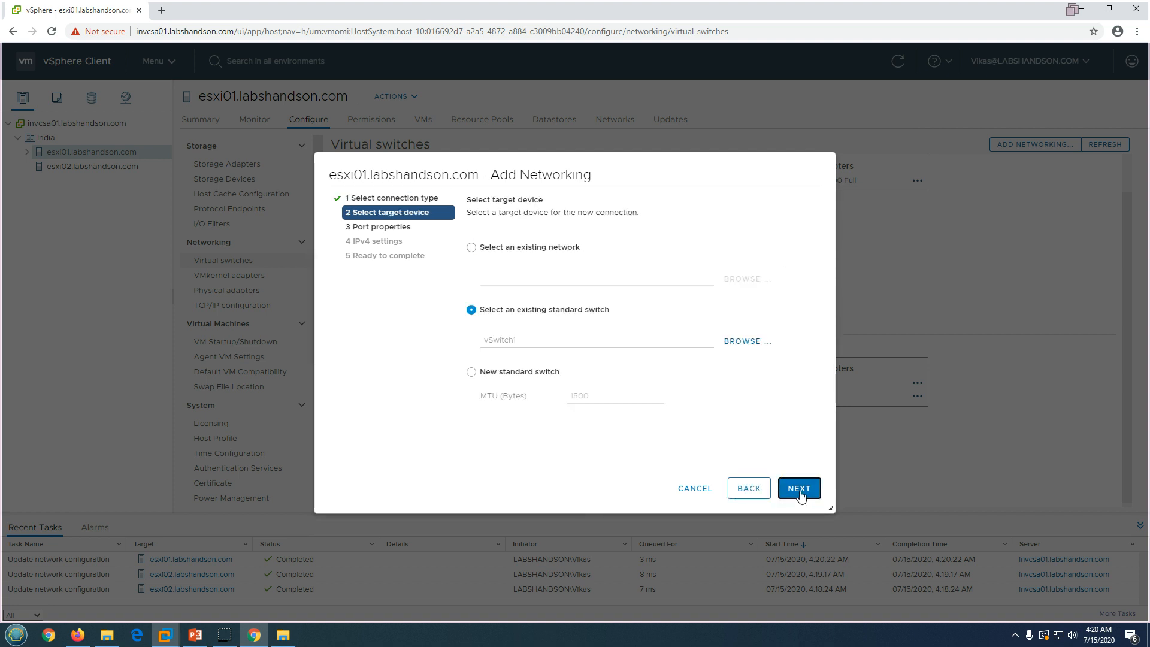
pyautogui.click(799, 489)
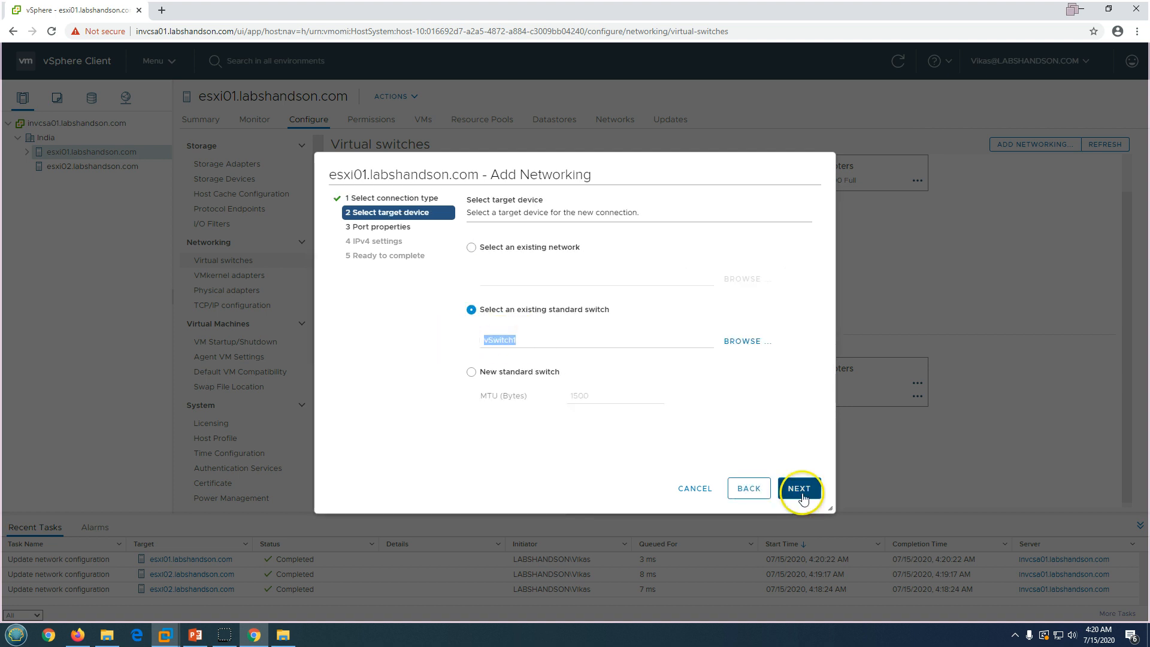
pyautogui.write('iSCSI-2')
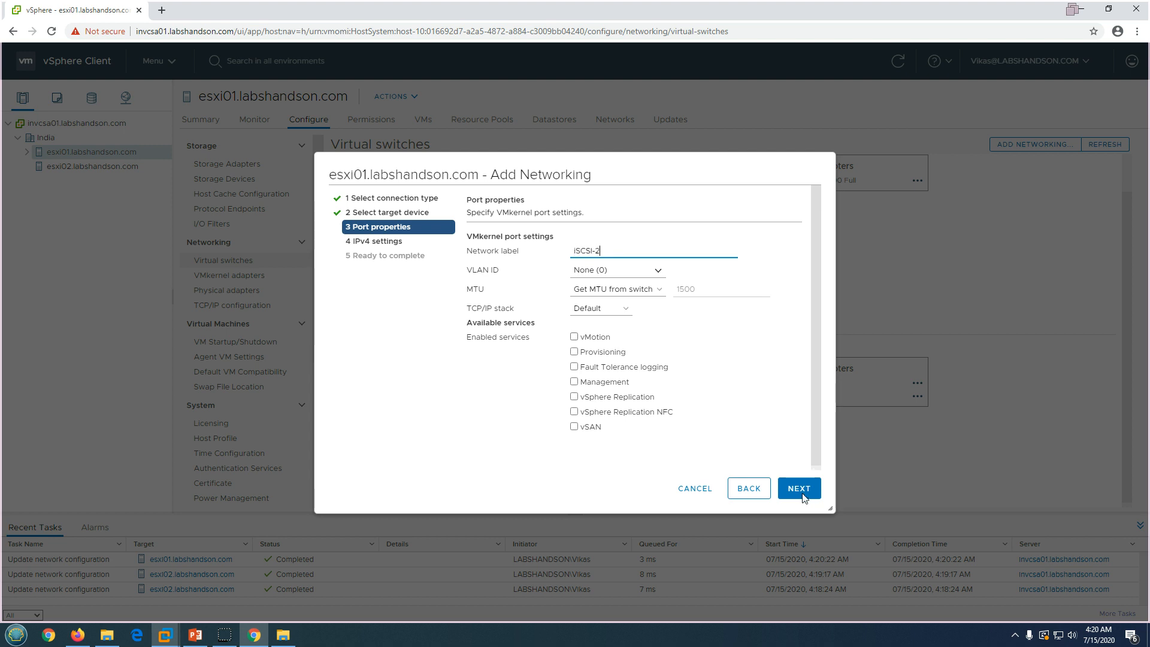
pyautogui.click(801, 491)
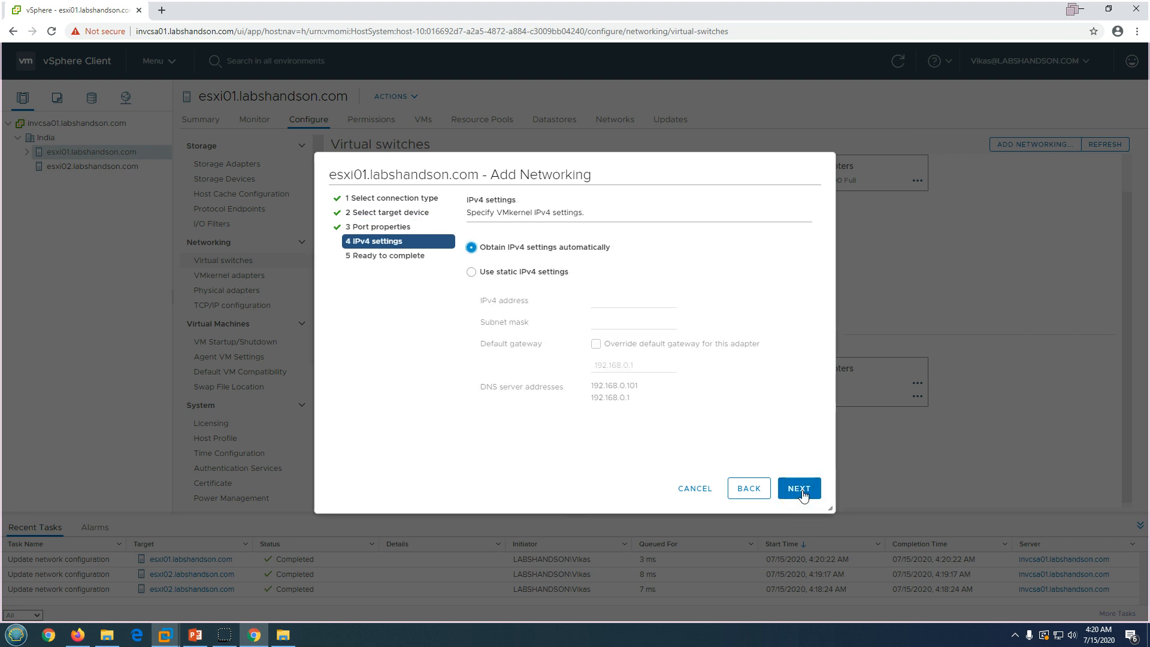
# Step: Use static IPv4 settings for the iSCSI-2 port and set its IPv4 address to 10.10.10.212
pyautogui.click(514, 273)
pyautogui.click(599, 301)
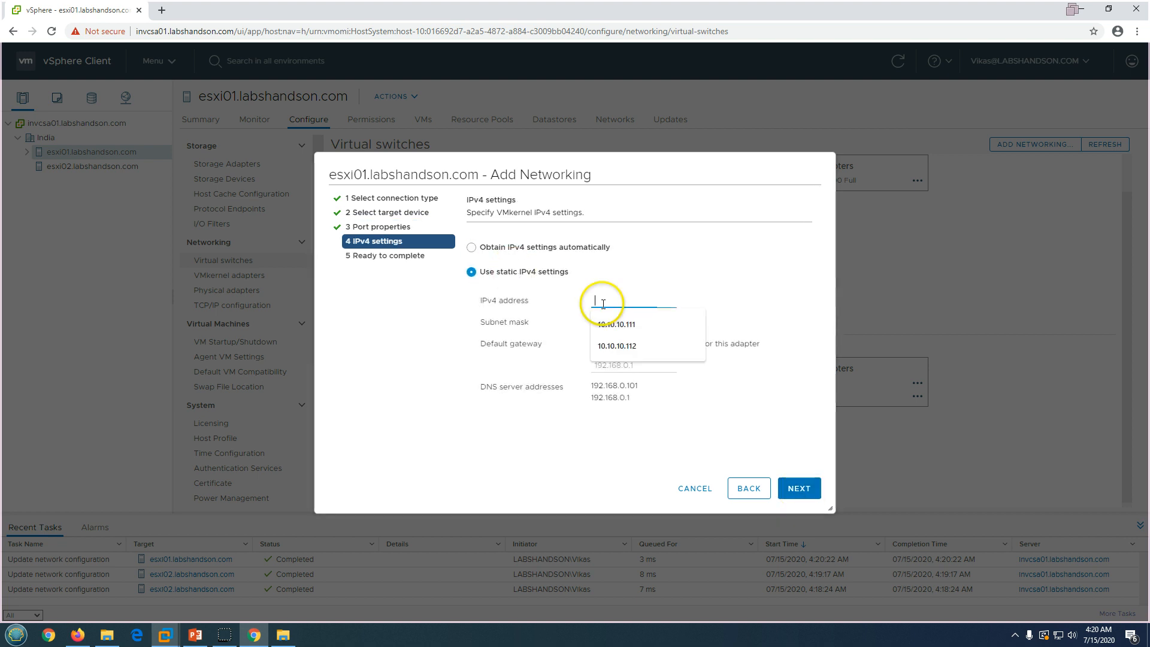
pyautogui.press('Down')
pyautogui.press('Down')
pyautogui.press('Return')
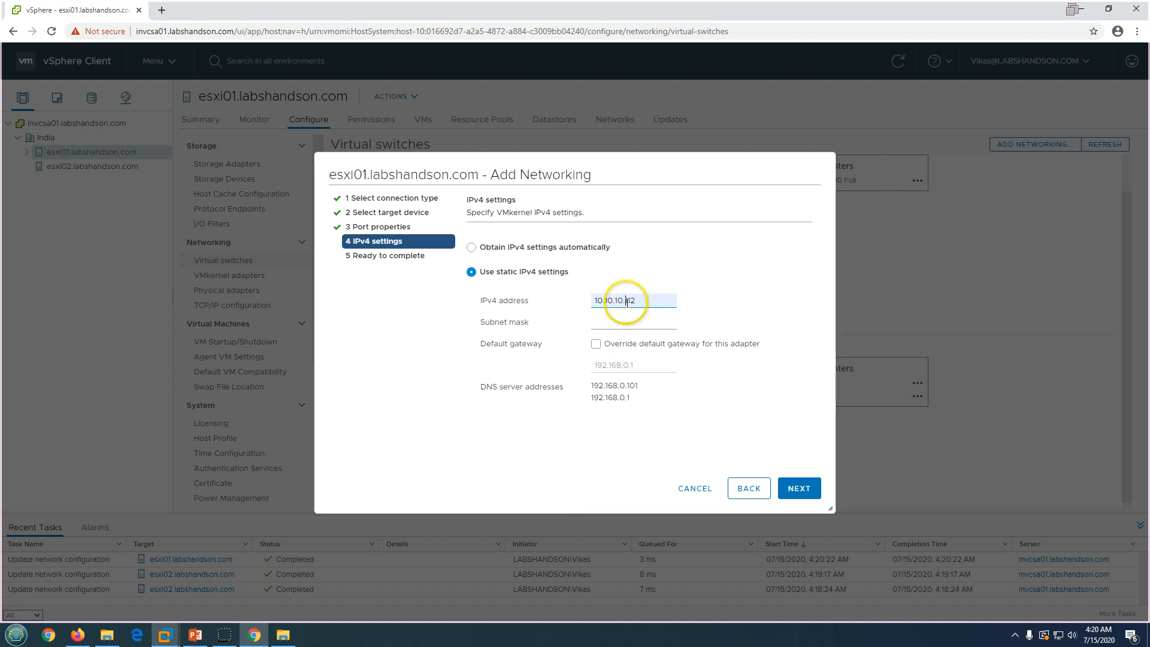
pyautogui.write('2')
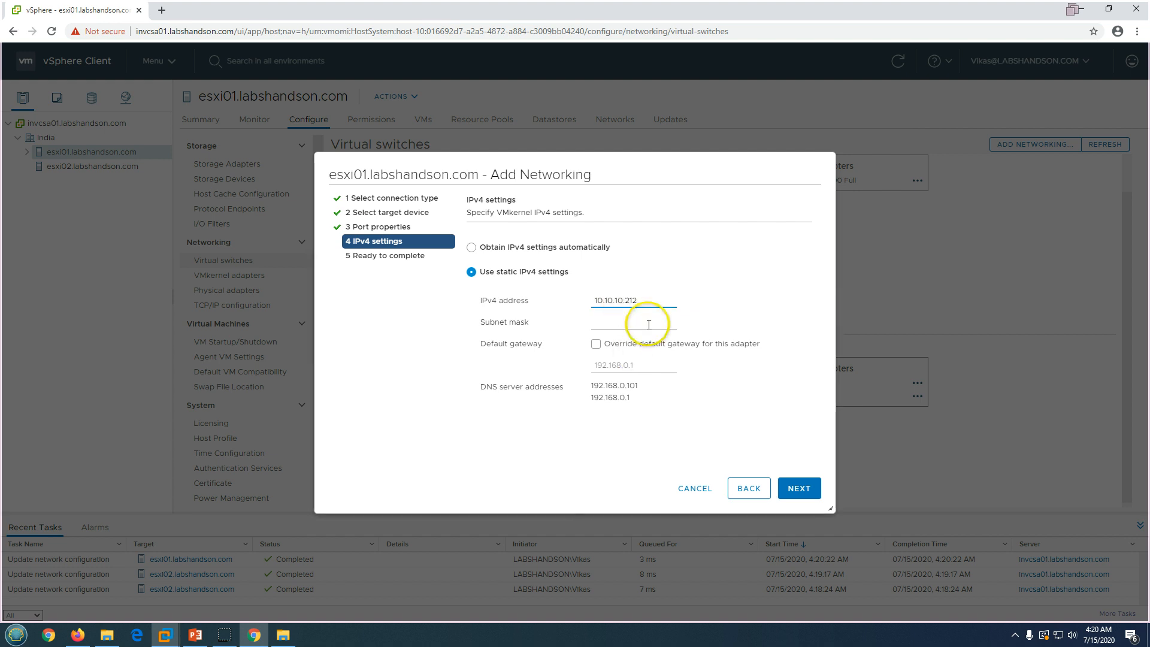
# Step: Set the iSCSI-2 subnet mask to 255.255.255.0 and finish creating the VMkernel adapter
pyautogui.click(649, 324)
pyautogui.click(644, 345)
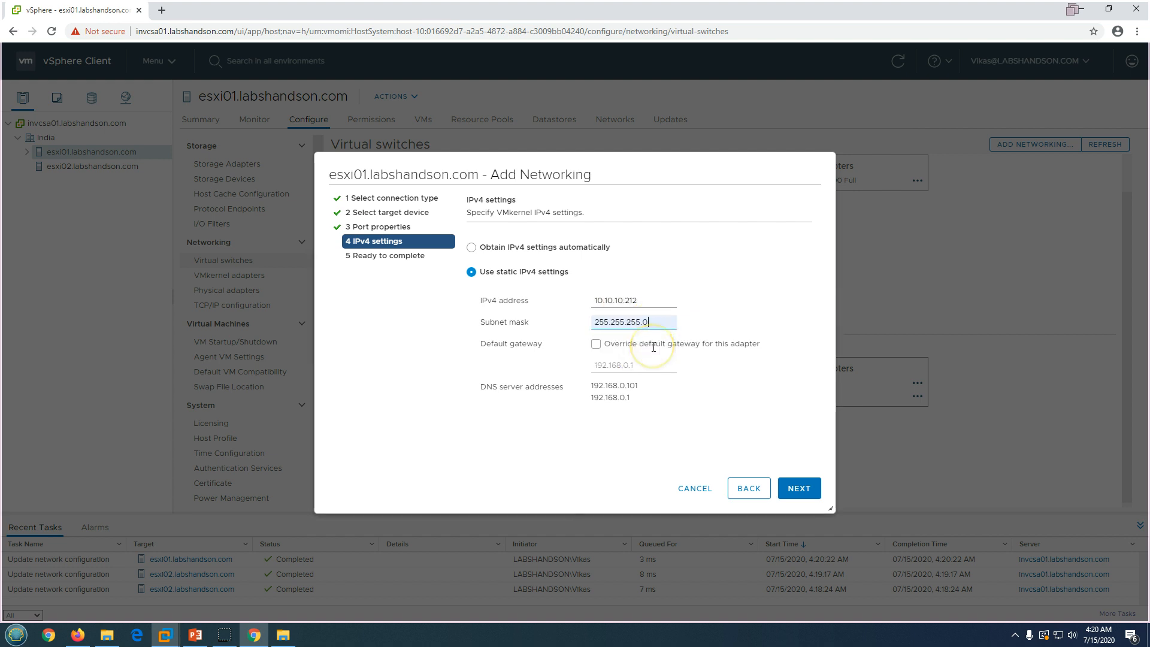
pyautogui.click(797, 488)
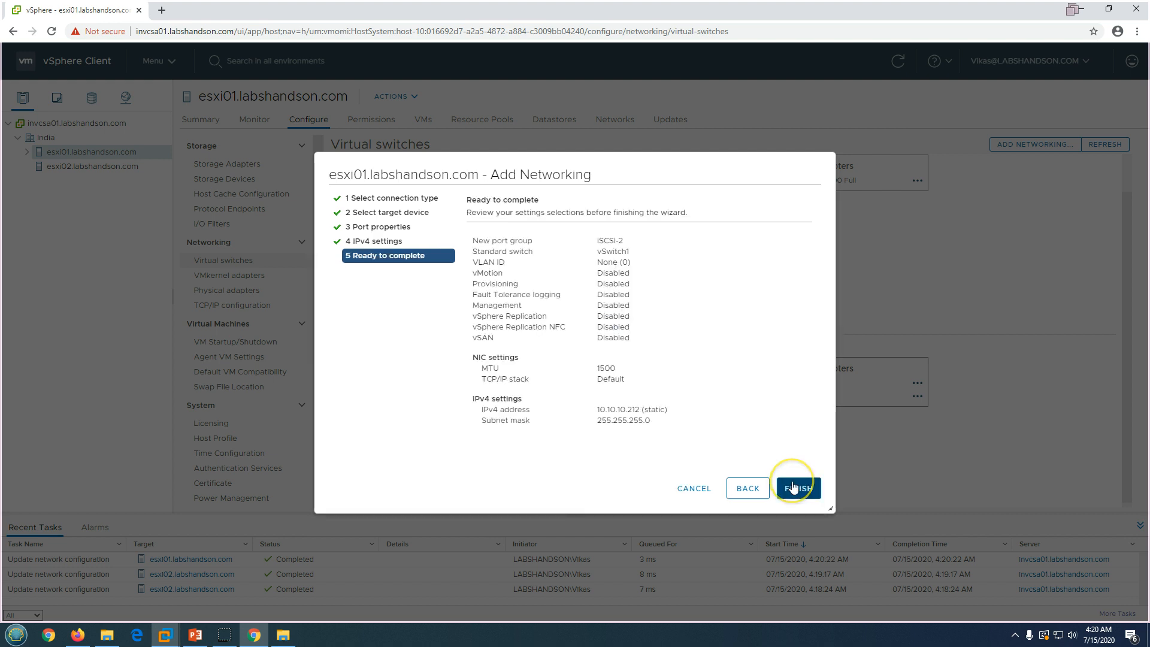
pyautogui.click(793, 486)
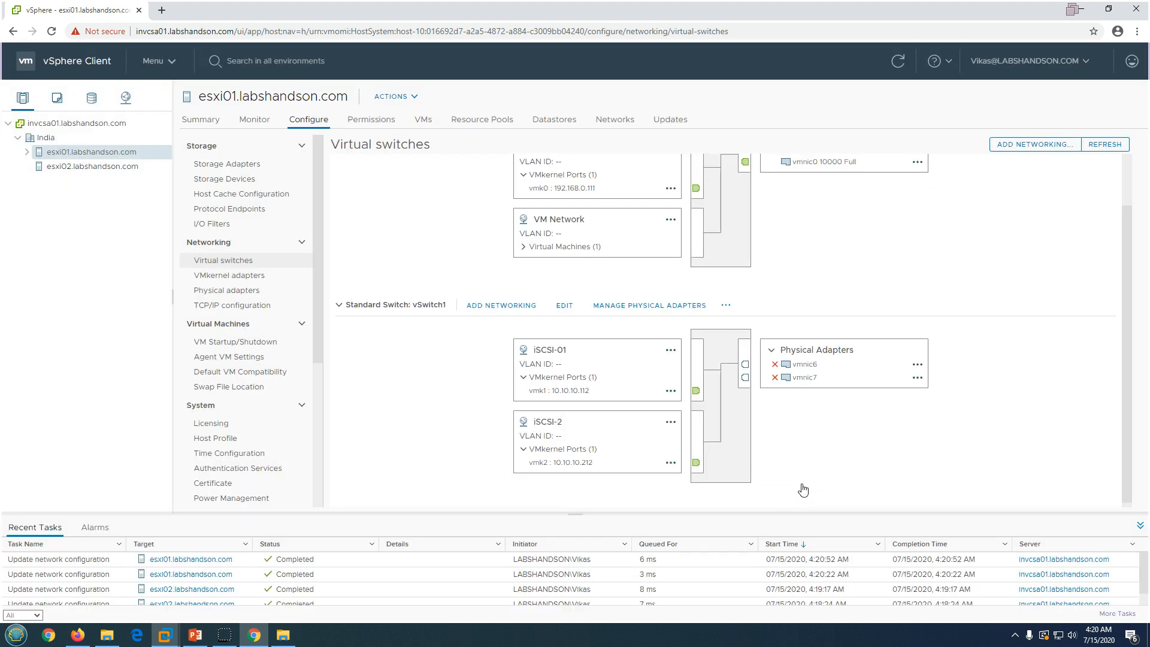
# Step: Examine the iSCSI ports and physical adapters of vSwitch1 on esxi02, and return to esxi01
pyautogui.click(111, 167)
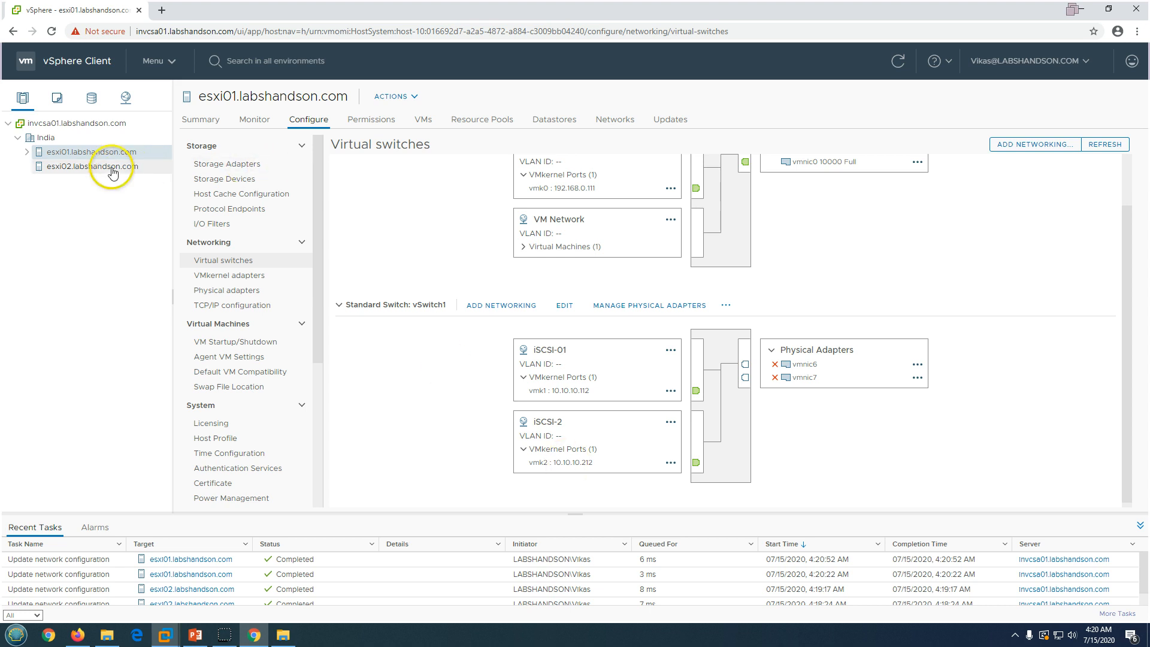
pyautogui.click(114, 167)
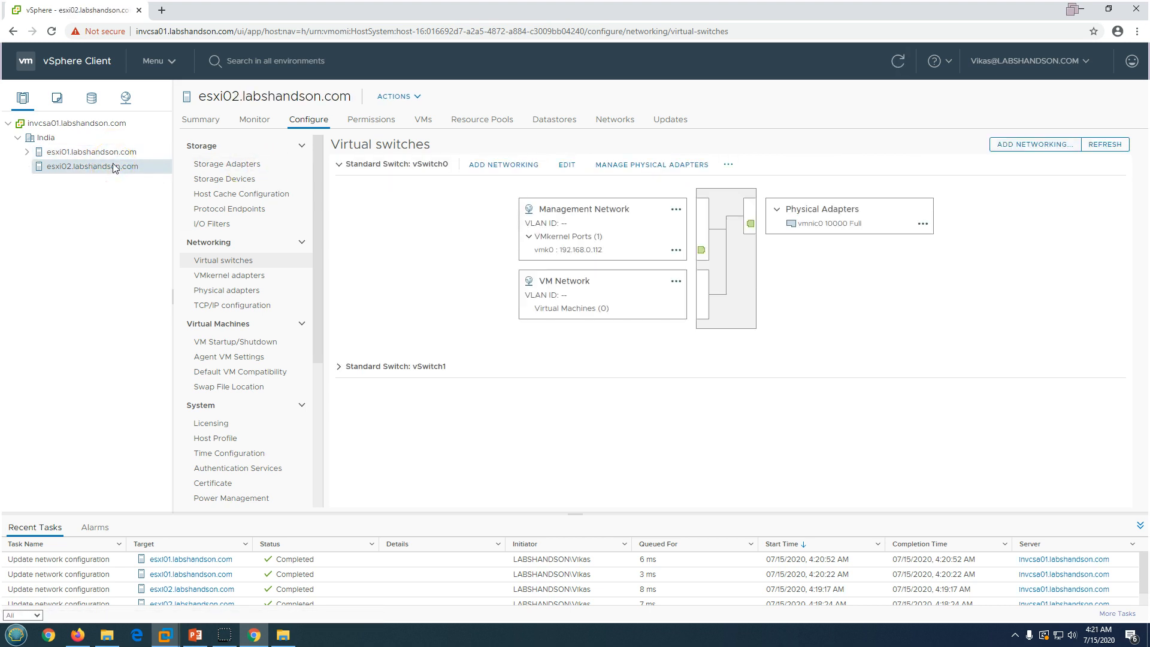
pyautogui.click(339, 366)
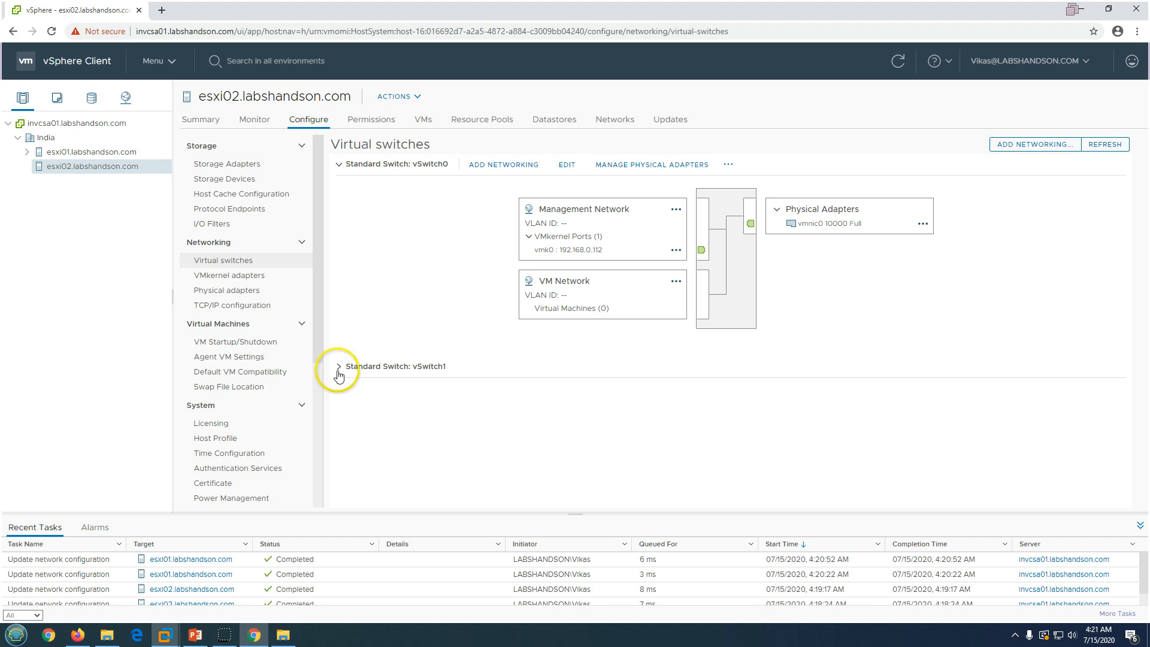
pyautogui.click(911, 430)
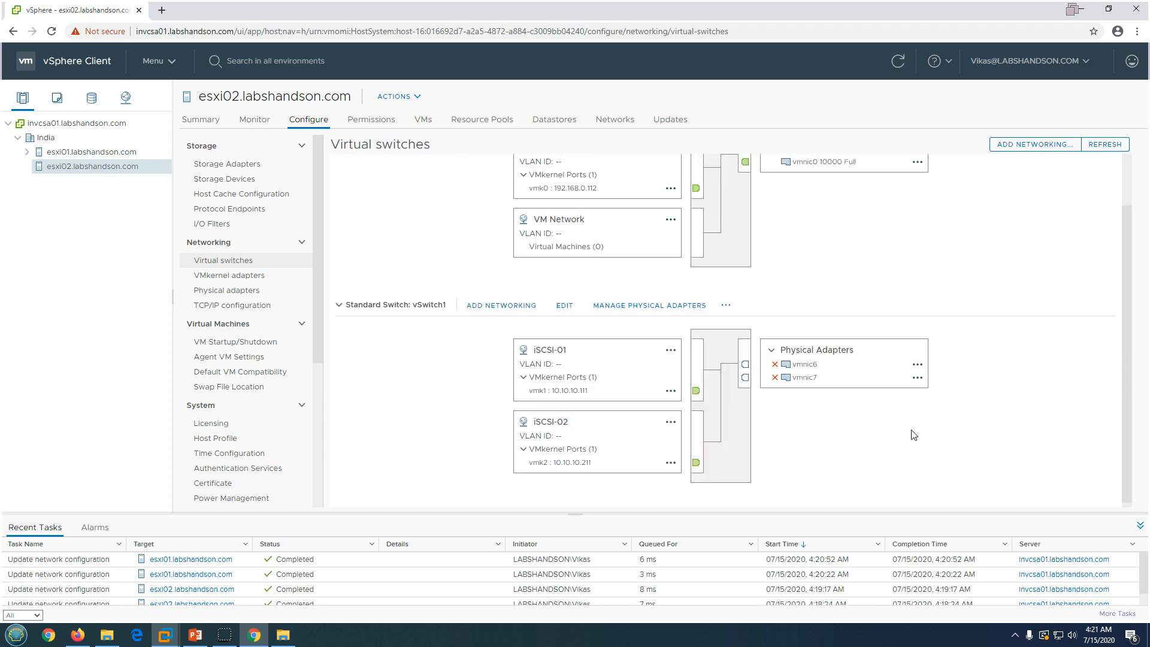
pyautogui.click(71, 152)
# Step: Switch to the Win2K19-iSCSI machine in VMware Workstation and inspect VMnet1 in the Virtual Network Editor with administrator rights, leaving without changes
pyautogui.click(252, 636)
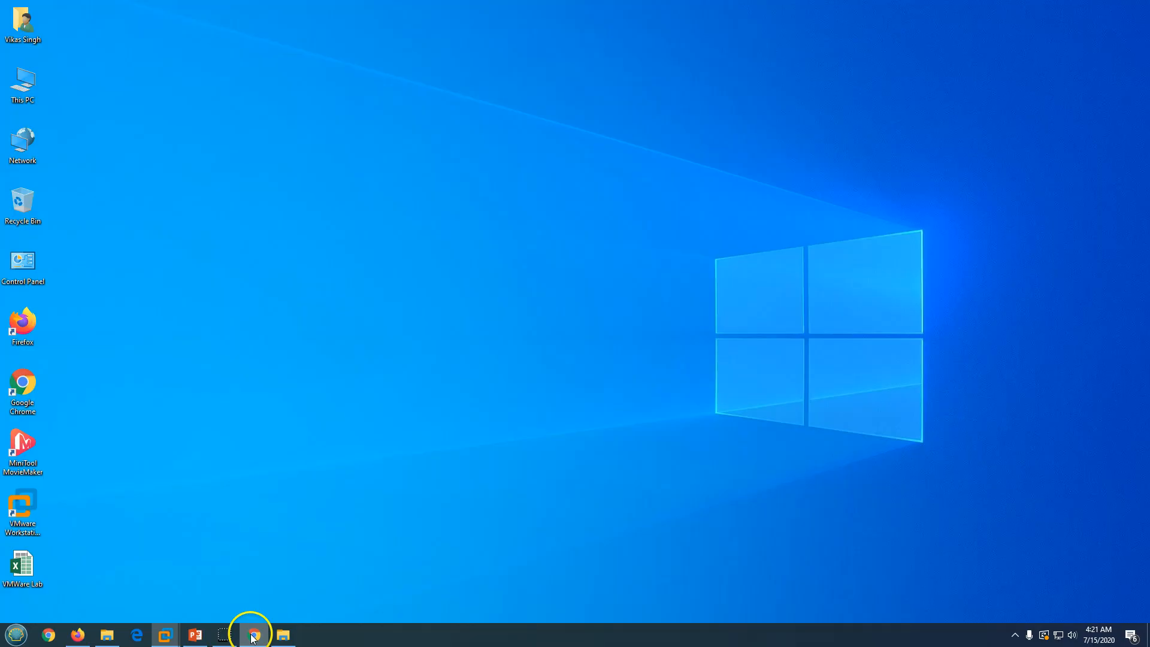
pyautogui.moveTo(181, 629)
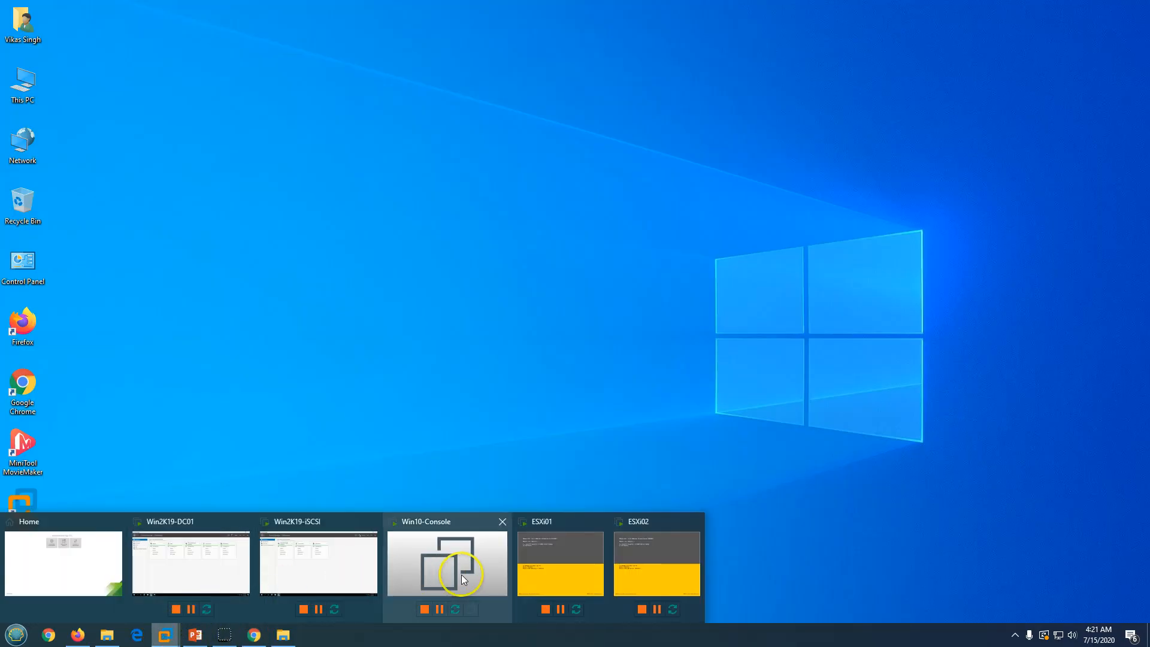
pyautogui.click(333, 563)
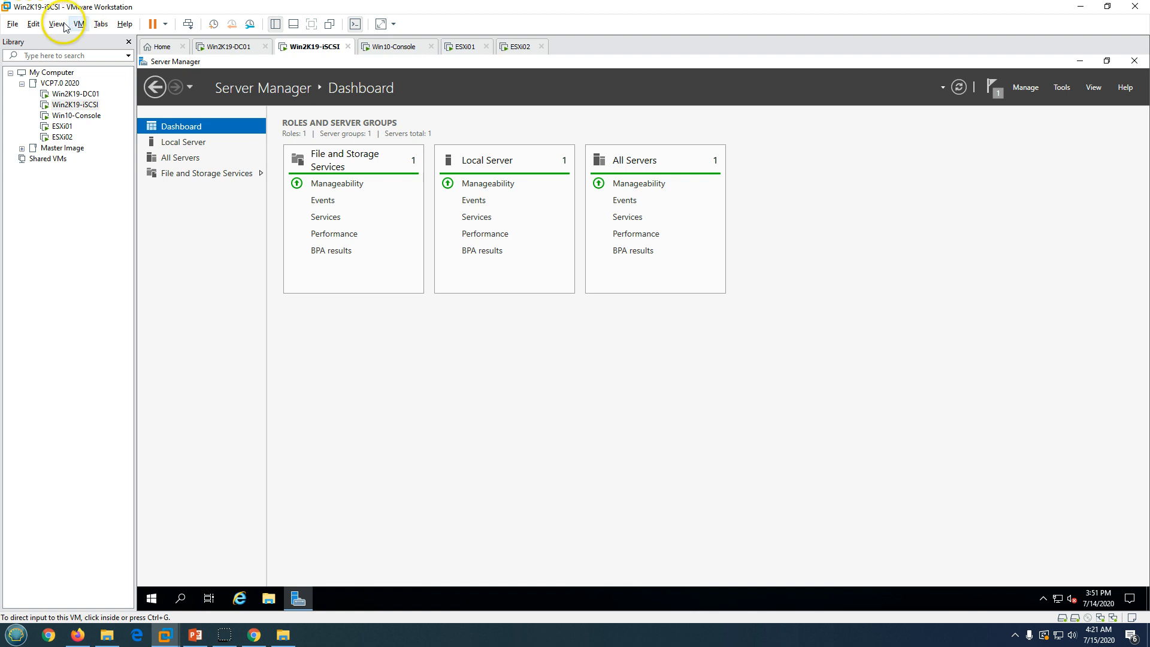
pyautogui.click(33, 25)
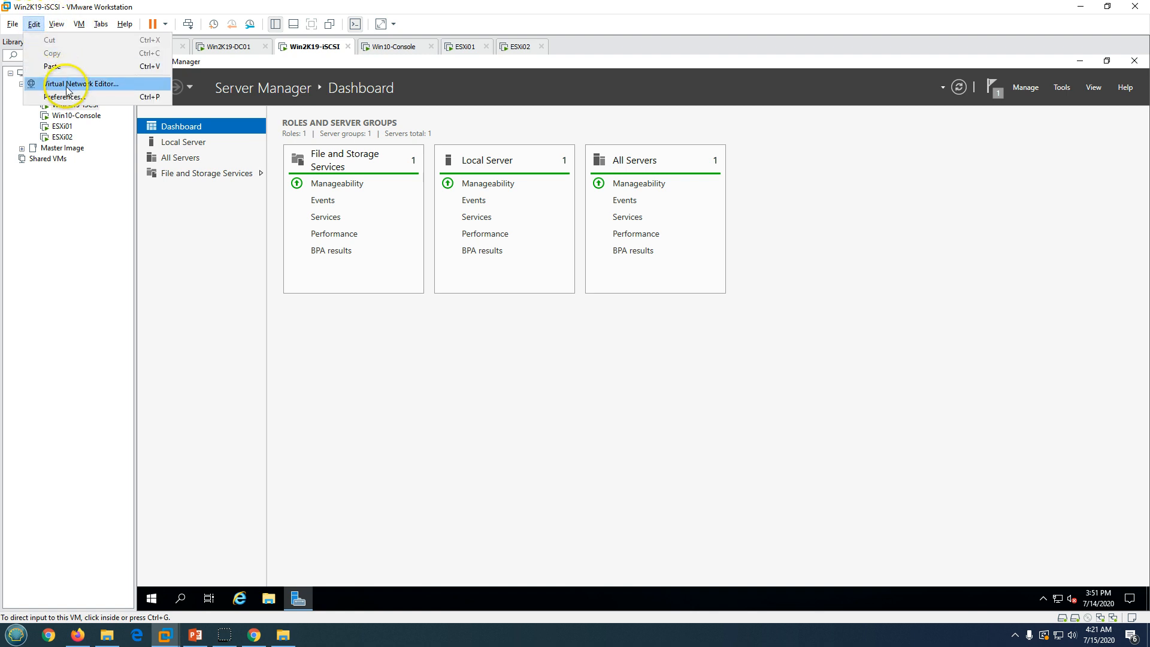
pyautogui.click(71, 84)
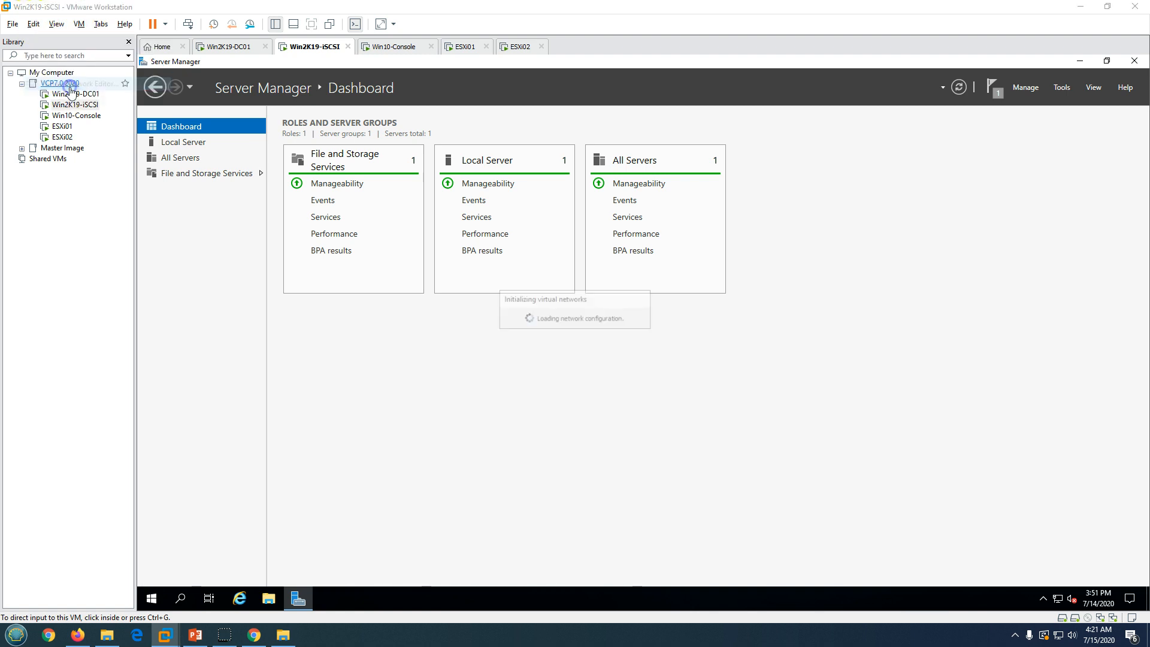
pyautogui.click(480, 198)
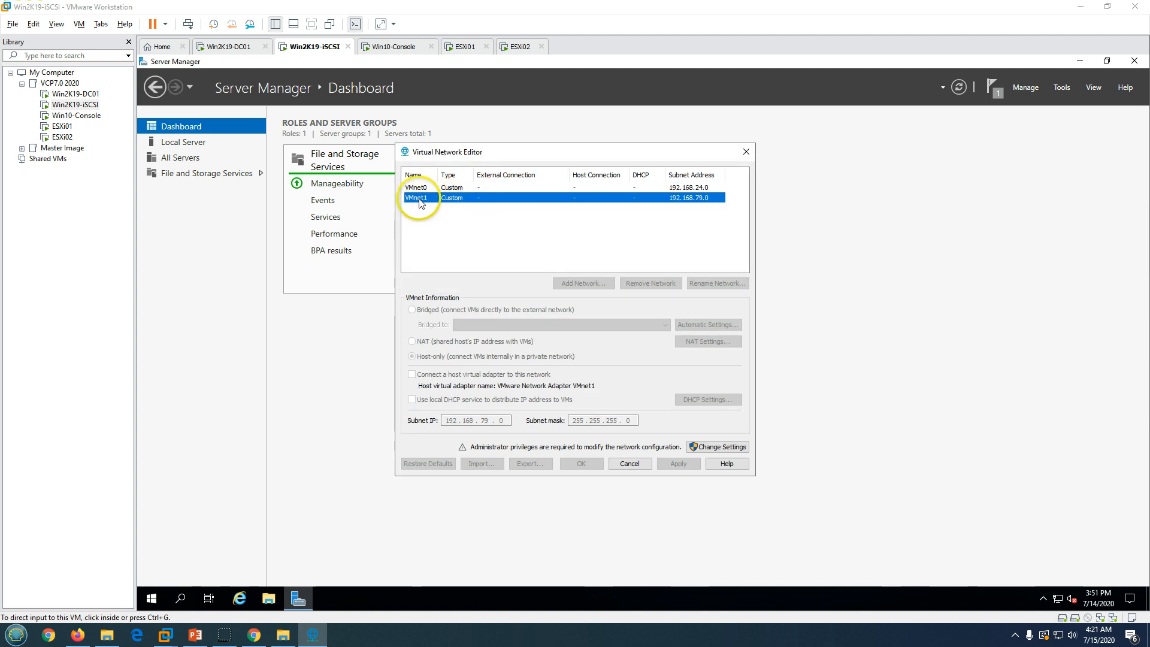
pyautogui.click(718, 447)
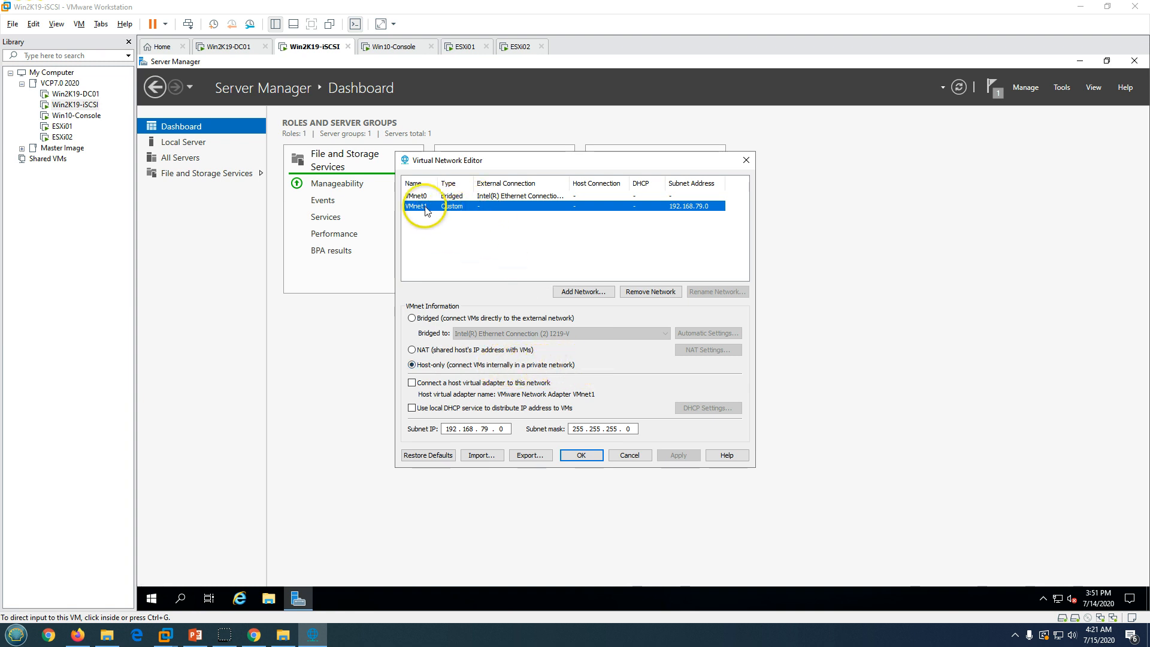
pyautogui.click(630, 455)
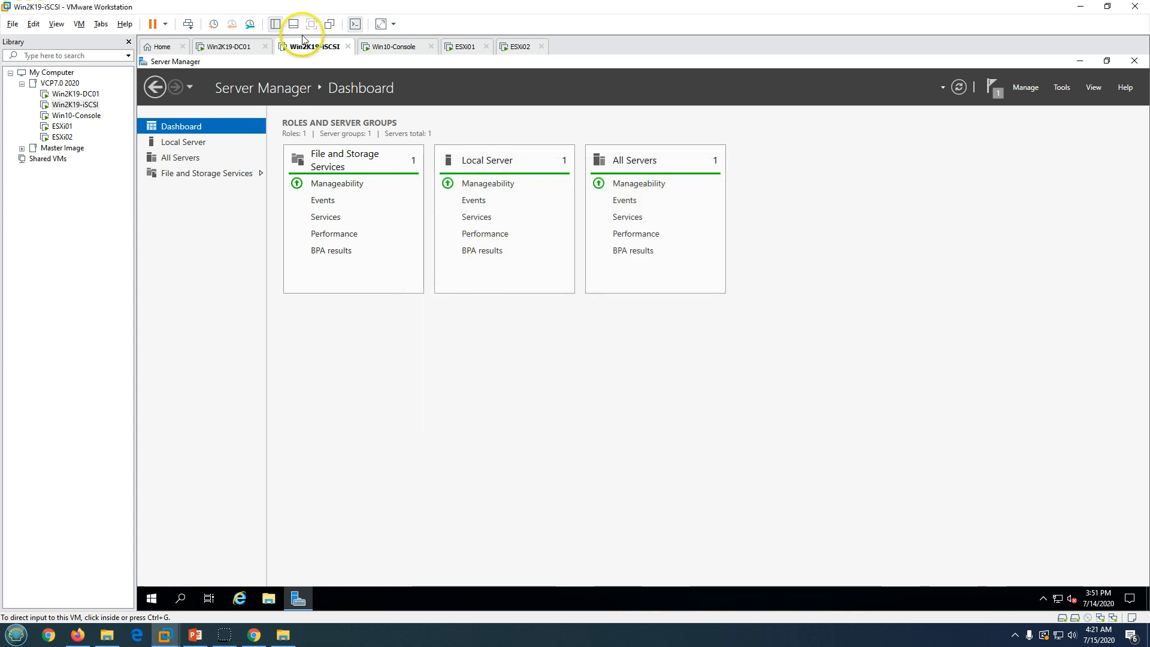
# Step: Check the Win2K19-iSCSI server's local properties and which virtual network its Network Adapter 2 uses
pyautogui.click(184, 142)
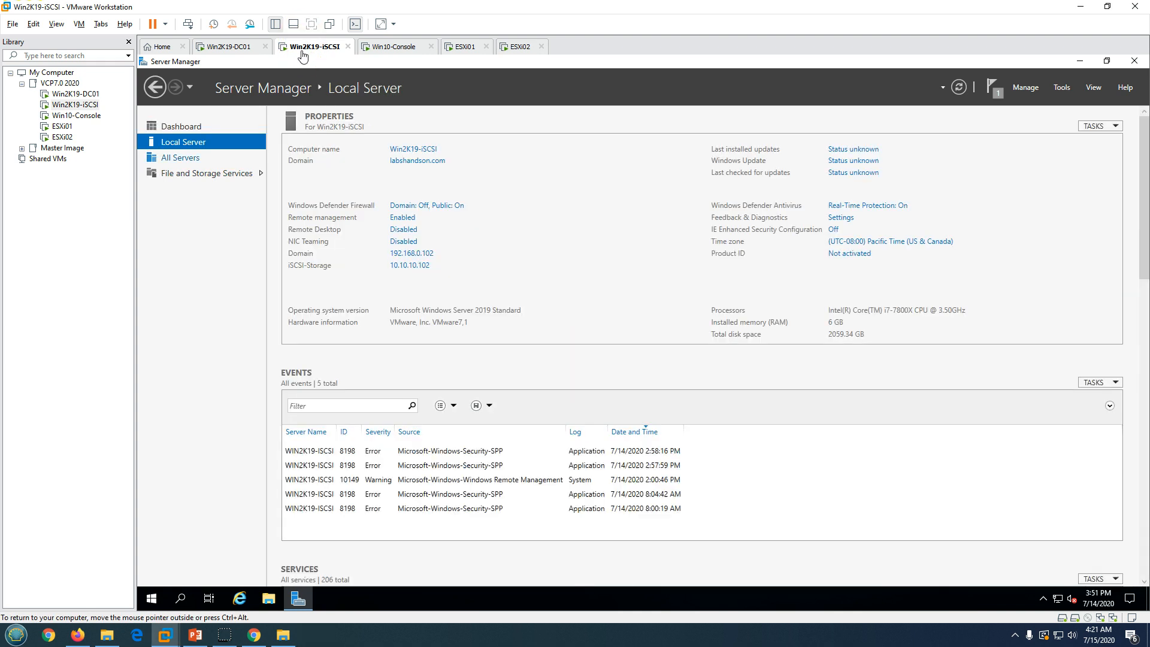
pyautogui.rightClick(329, 46)
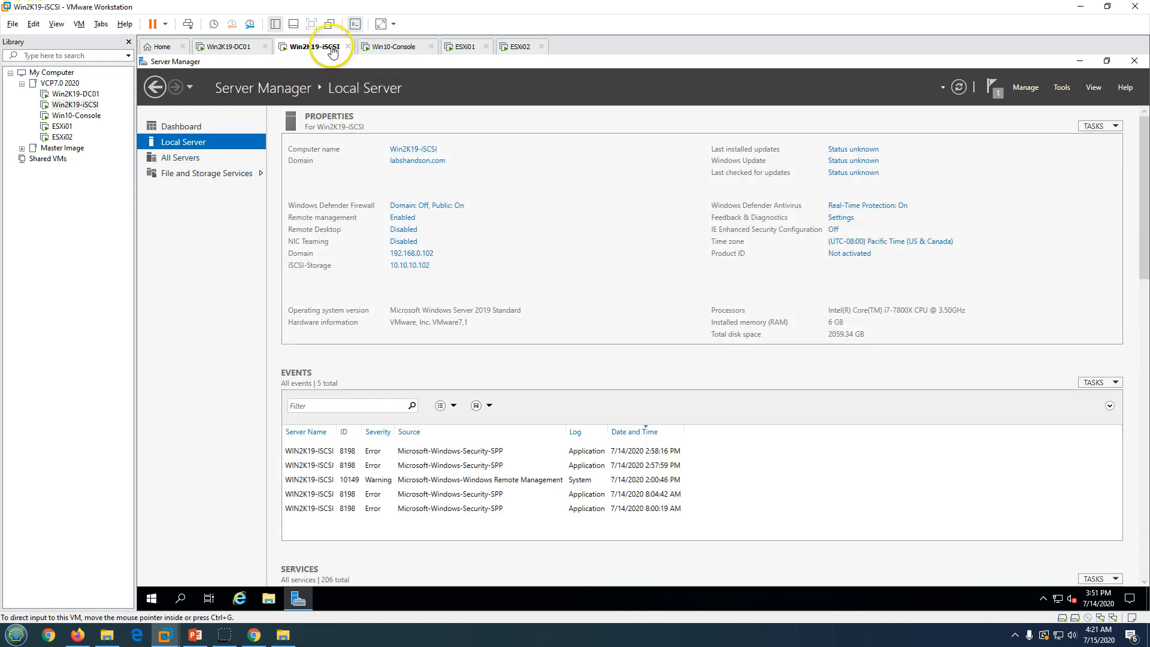
pyautogui.click(370, 206)
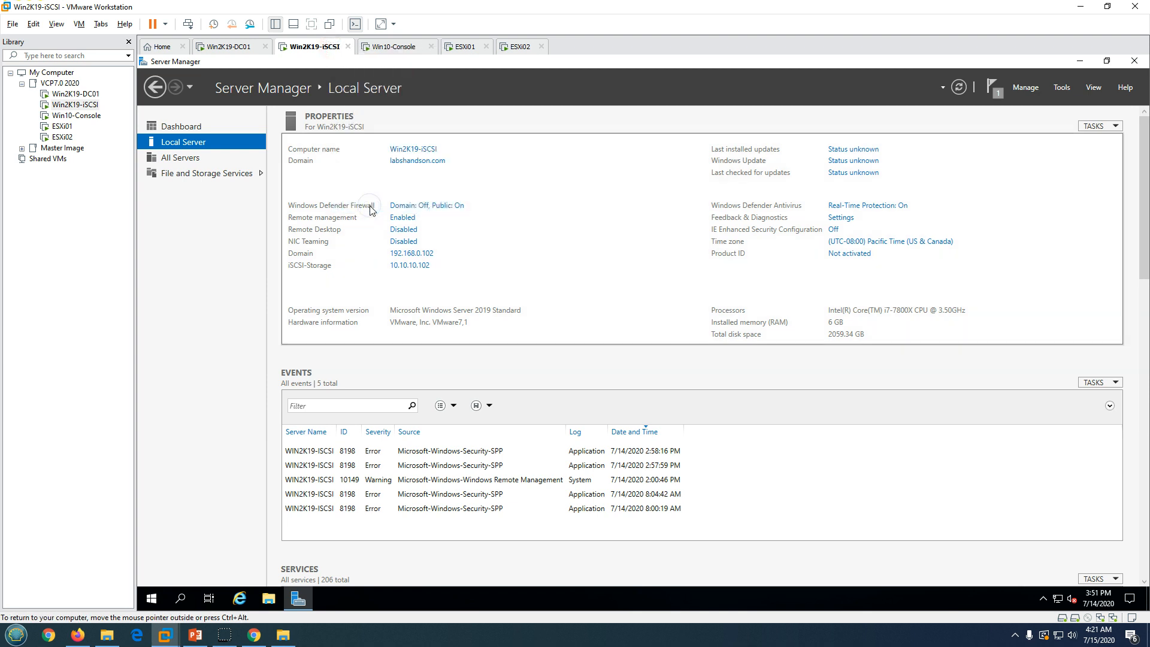
pyautogui.click(496, 227)
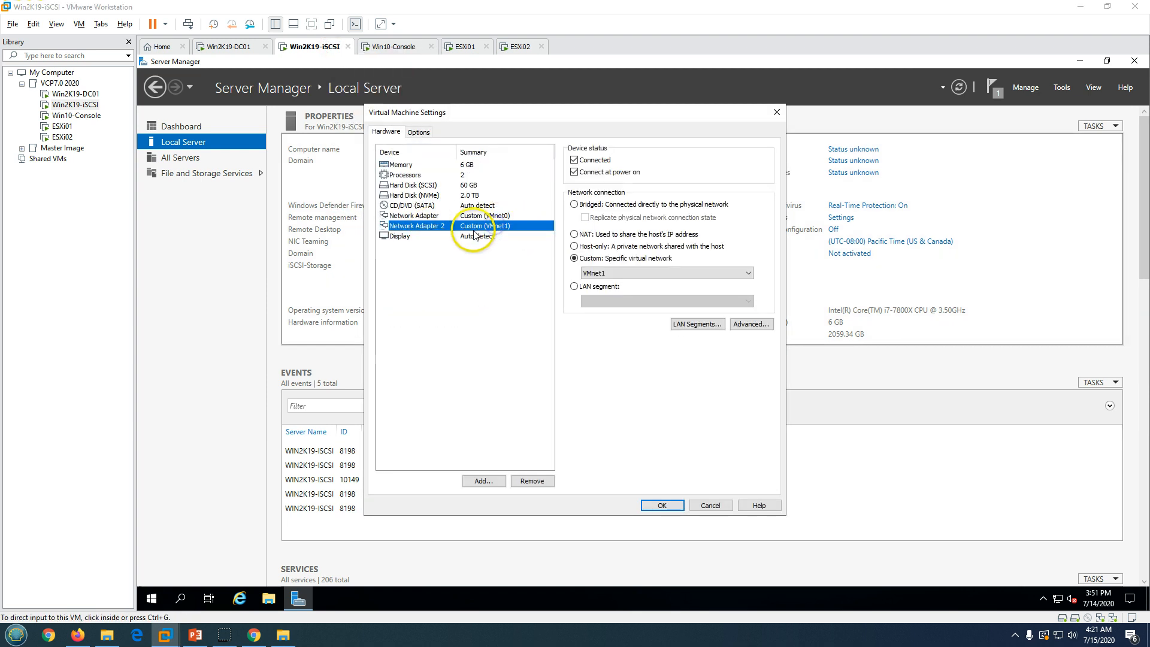
pyautogui.click(668, 507)
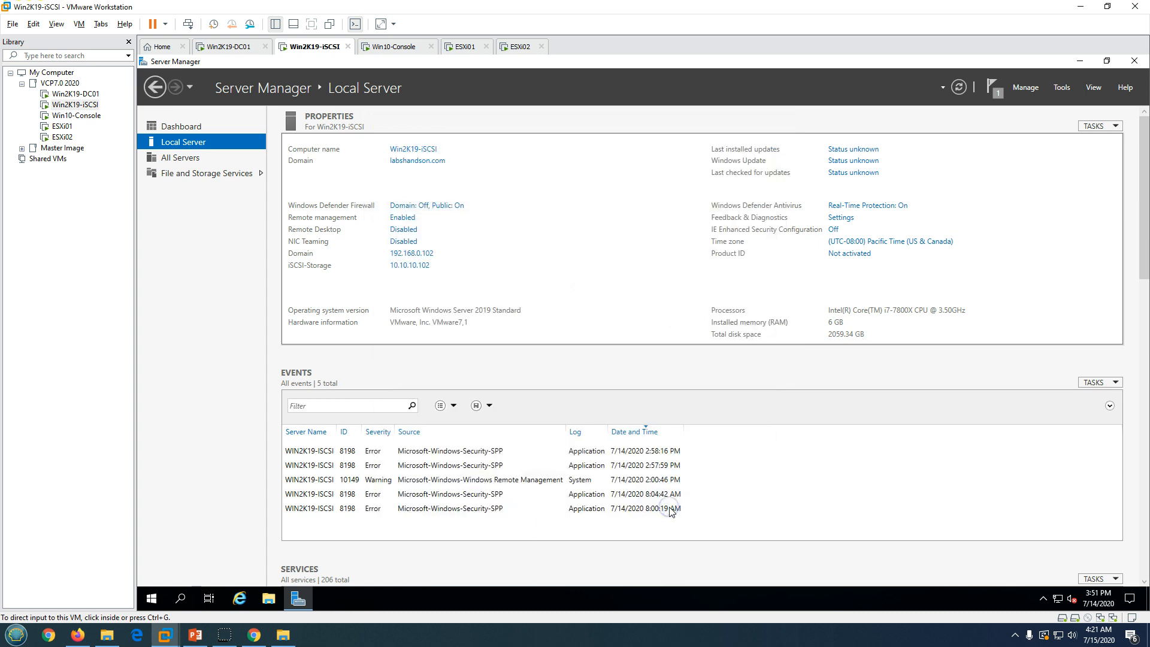
# Step: Connect Network Adapter 8 of the ESXi01 virtual machine to the custom virtual network VMnet1
pyautogui.click(468, 51)
pyautogui.rightClick(468, 51)
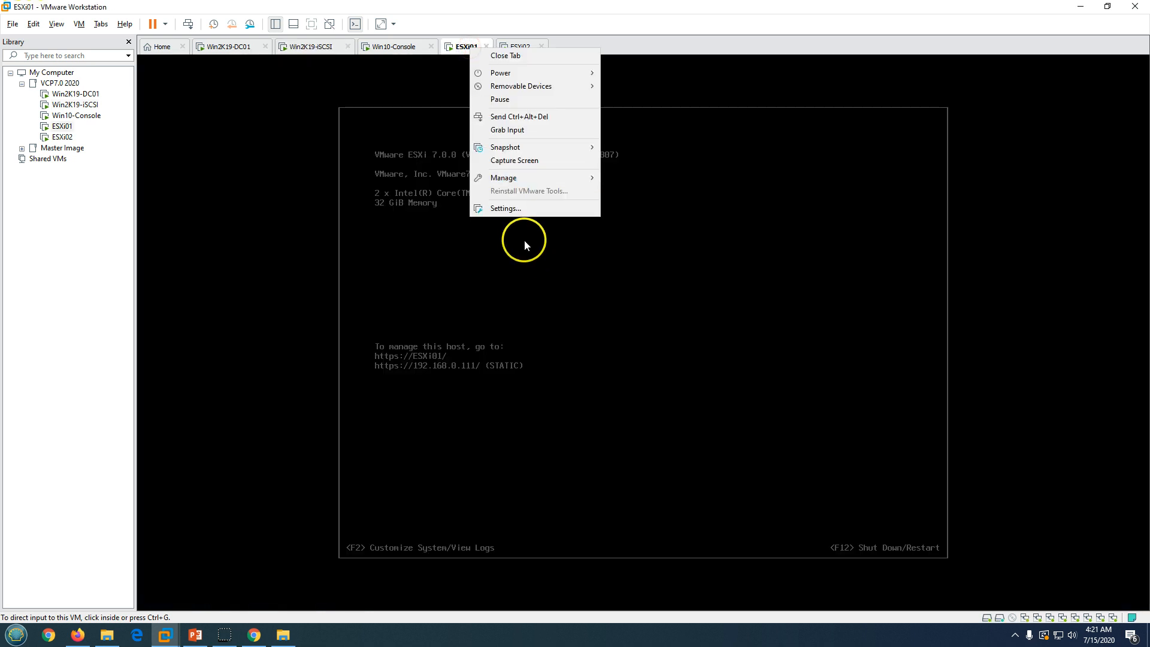
pyautogui.click(519, 210)
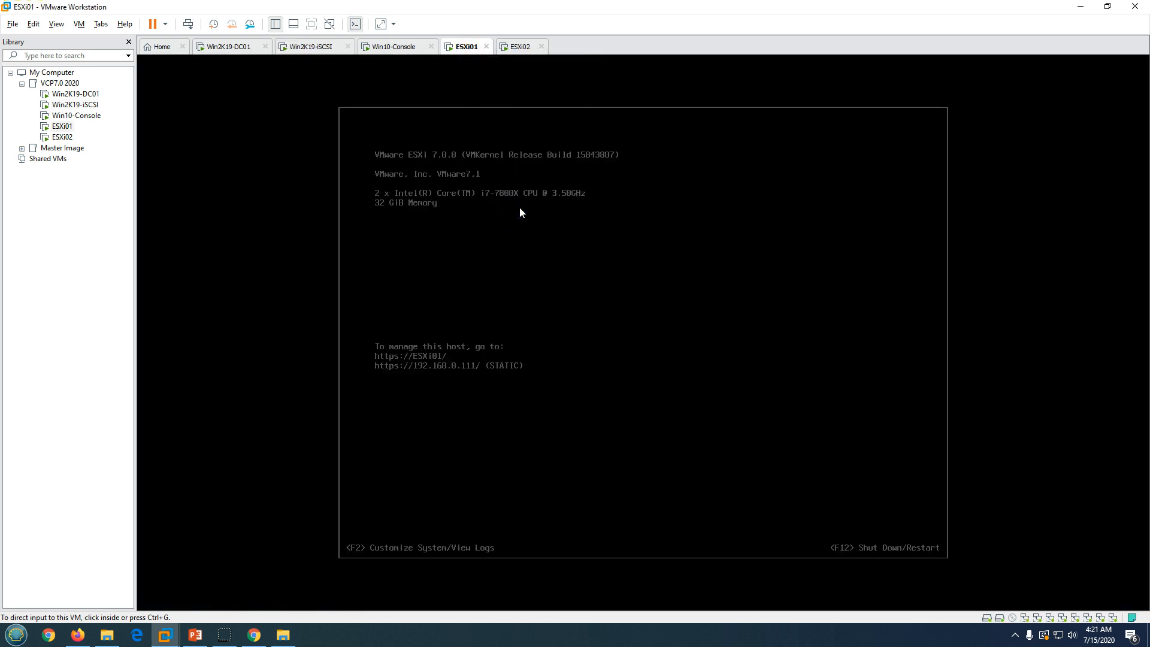
pyautogui.click(476, 288)
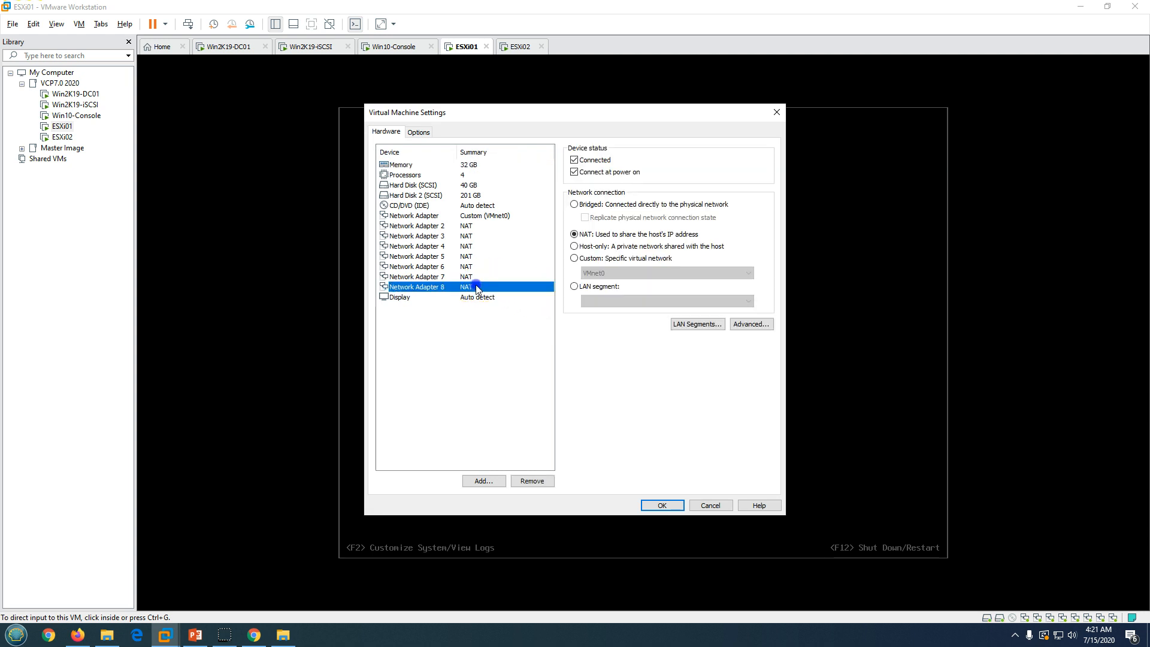
pyautogui.click(574, 258)
pyautogui.click(604, 274)
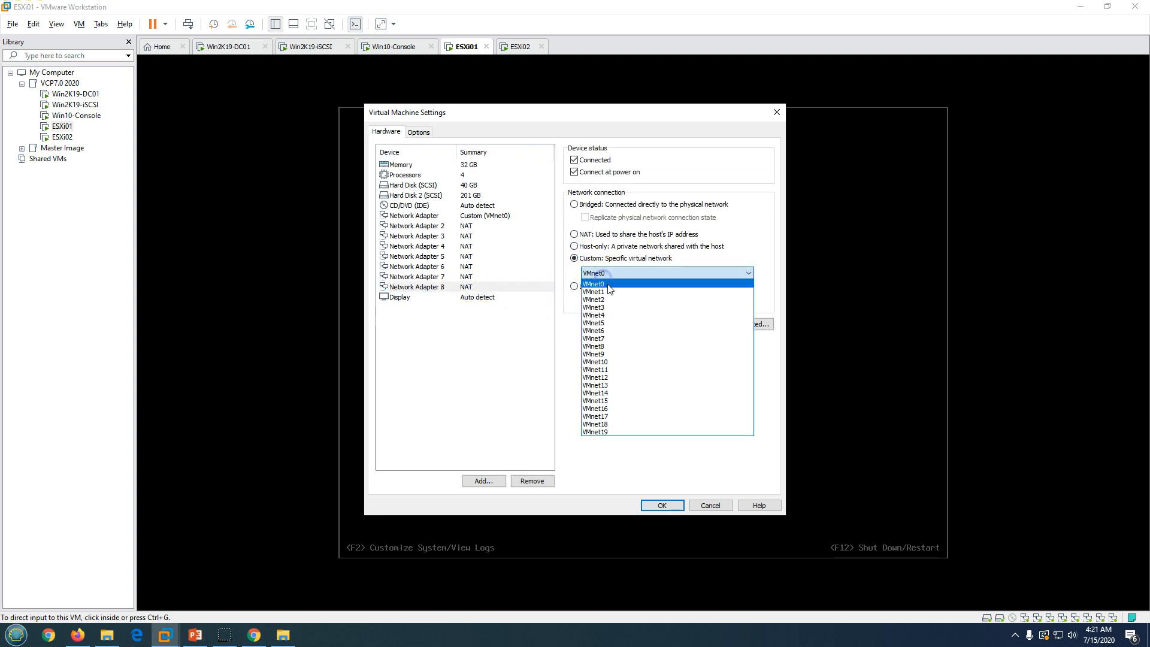
pyautogui.click(609, 291)
# Step: Connect Network Adapter 7 of ESXi01 to the custom network VMnet1 and save the machine settings
pyautogui.click(474, 276)
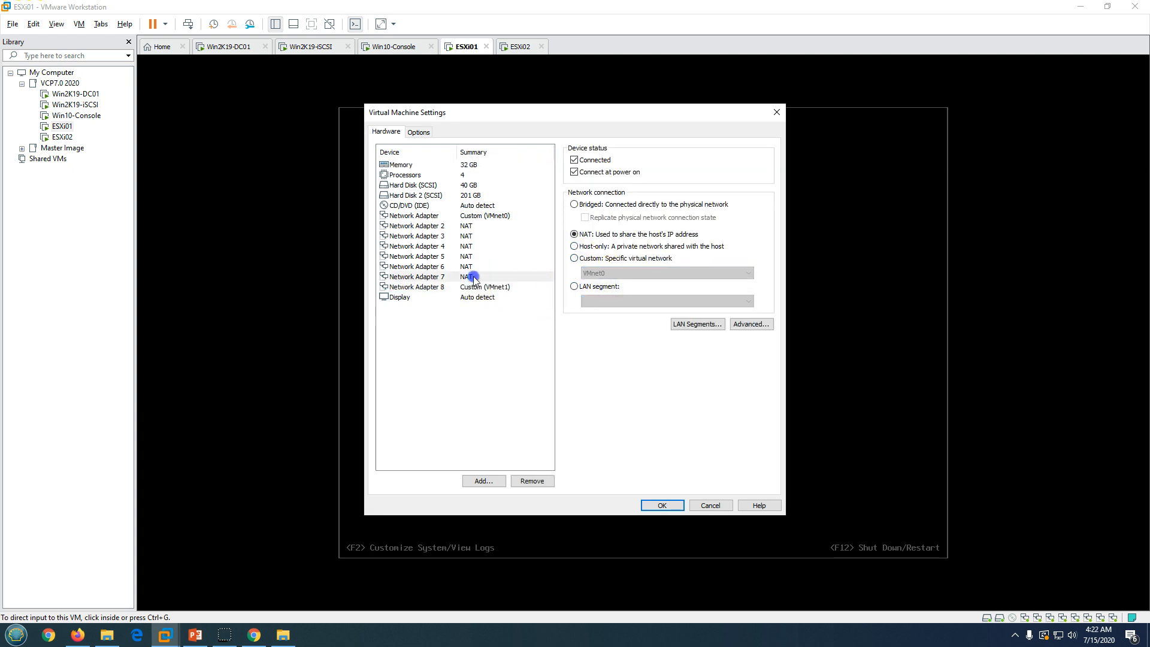
pyautogui.click(575, 258)
pyautogui.click(604, 273)
pyautogui.click(600, 292)
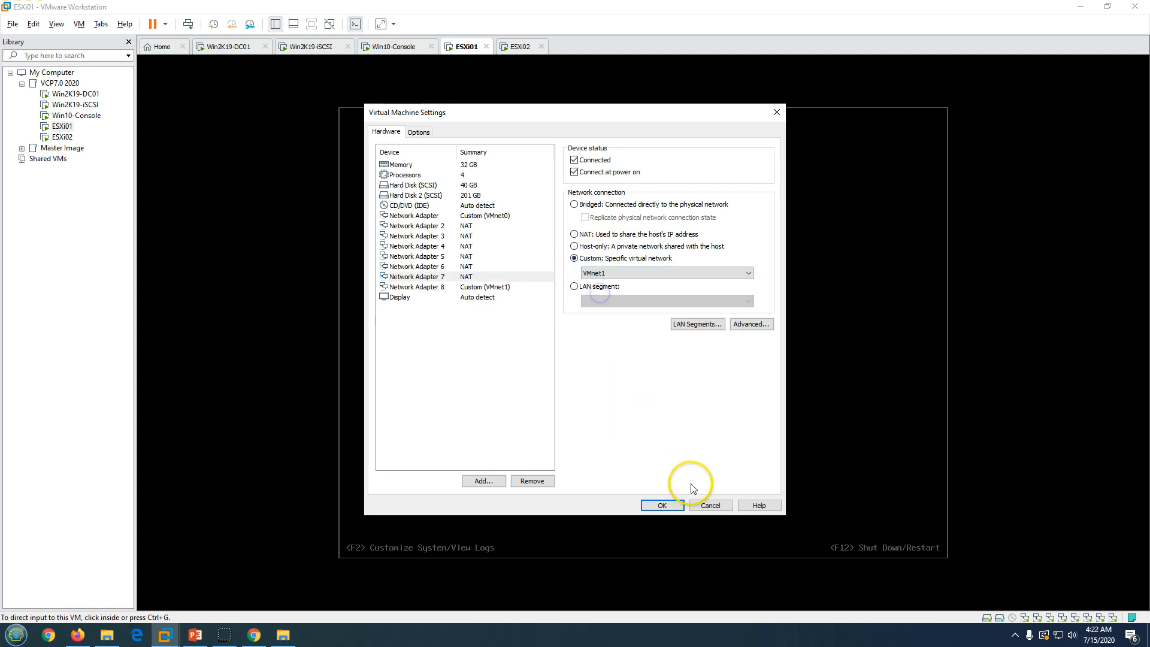
pyautogui.click(663, 505)
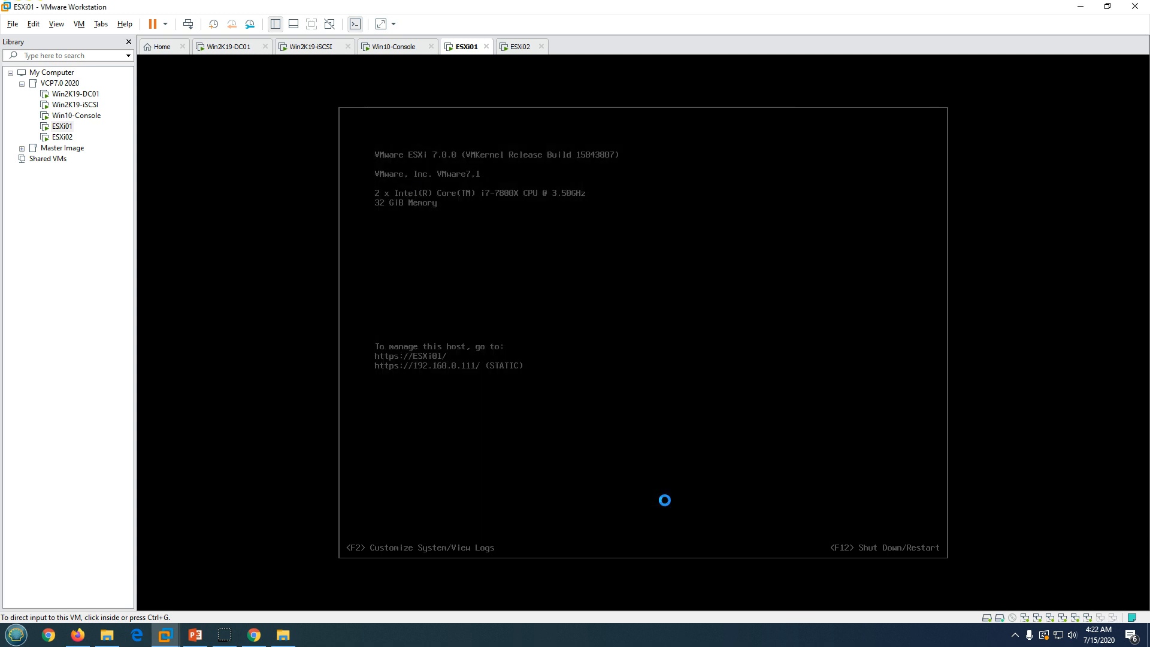
# Step: Connect Network Adapter 7 of the ESXi02 virtual machine to the custom virtual network VMnet1
pyautogui.click(533, 55)
pyautogui.rightClick(532, 55)
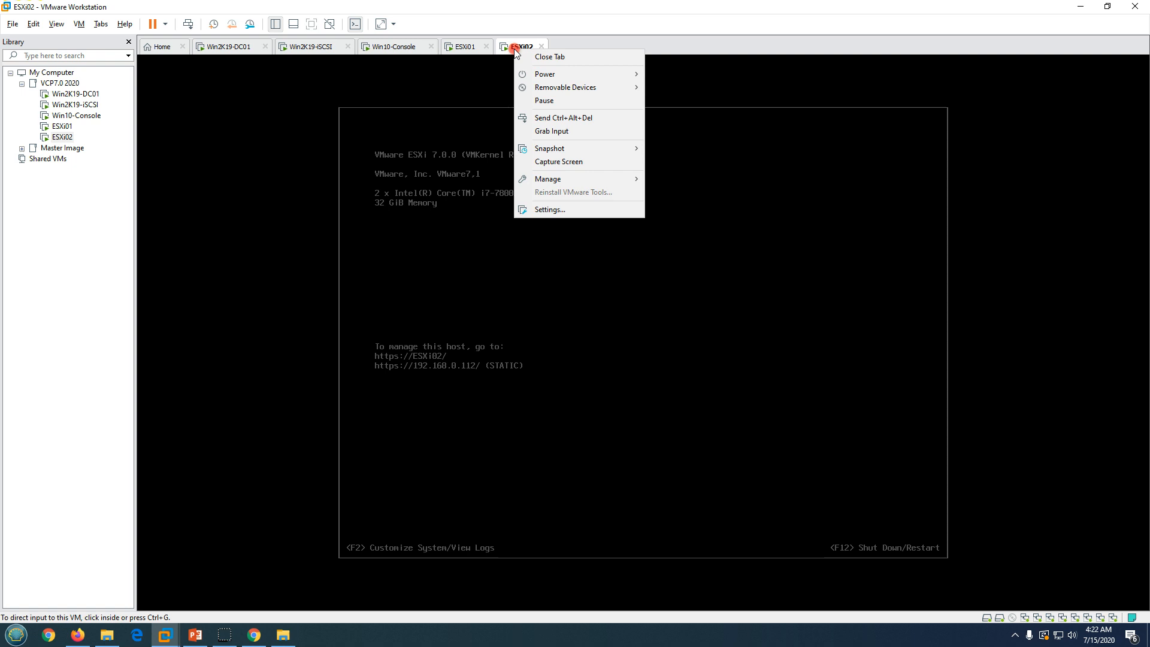
pyautogui.click(551, 211)
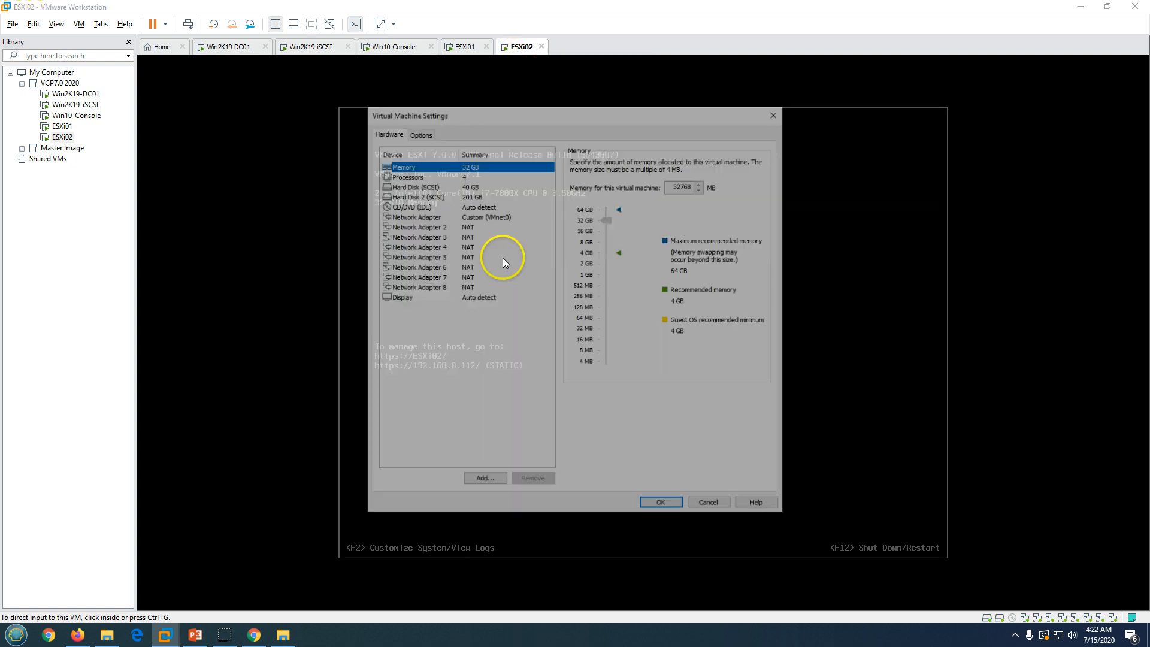
pyautogui.click(474, 277)
pyautogui.click(603, 259)
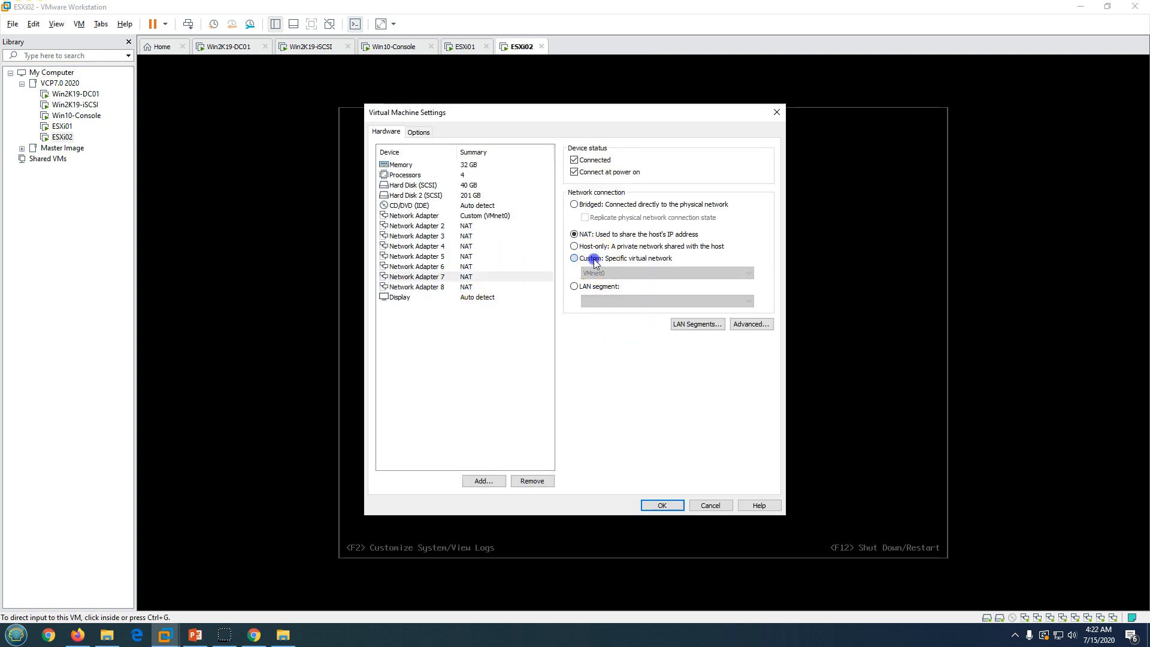
pyautogui.click(599, 273)
pyautogui.click(605, 290)
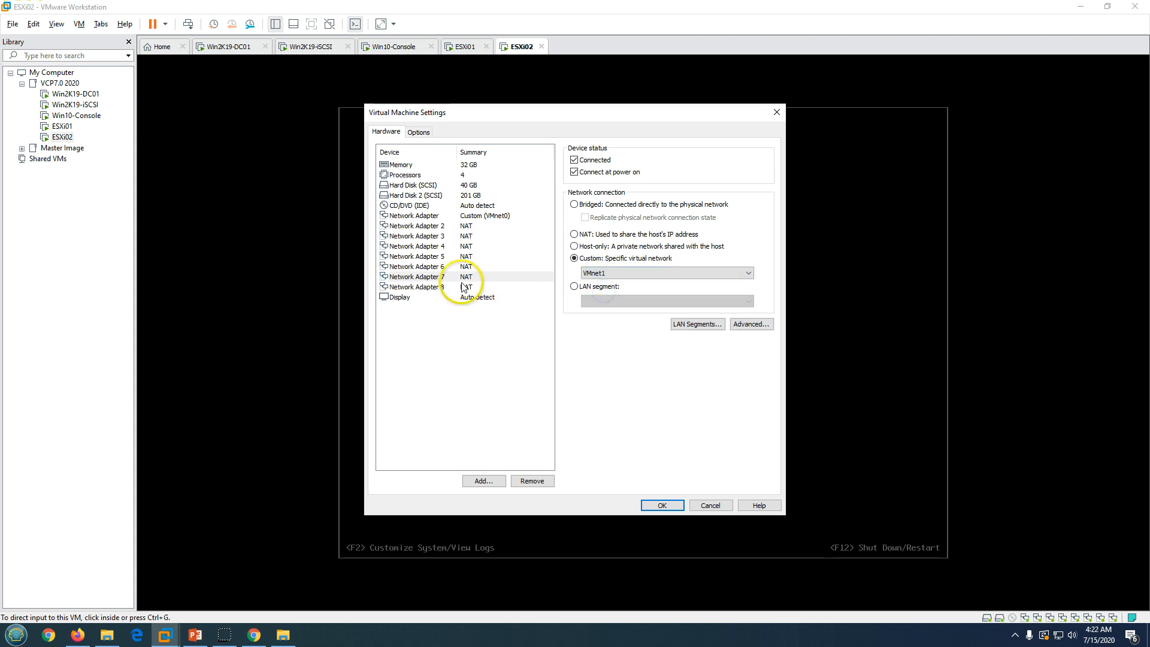
# Step: Connect Network Adapter 8 of ESXi02 to the custom network VMnet1 and save the machine settings
pyautogui.click(470, 287)
pyautogui.click(601, 259)
pyautogui.click(602, 271)
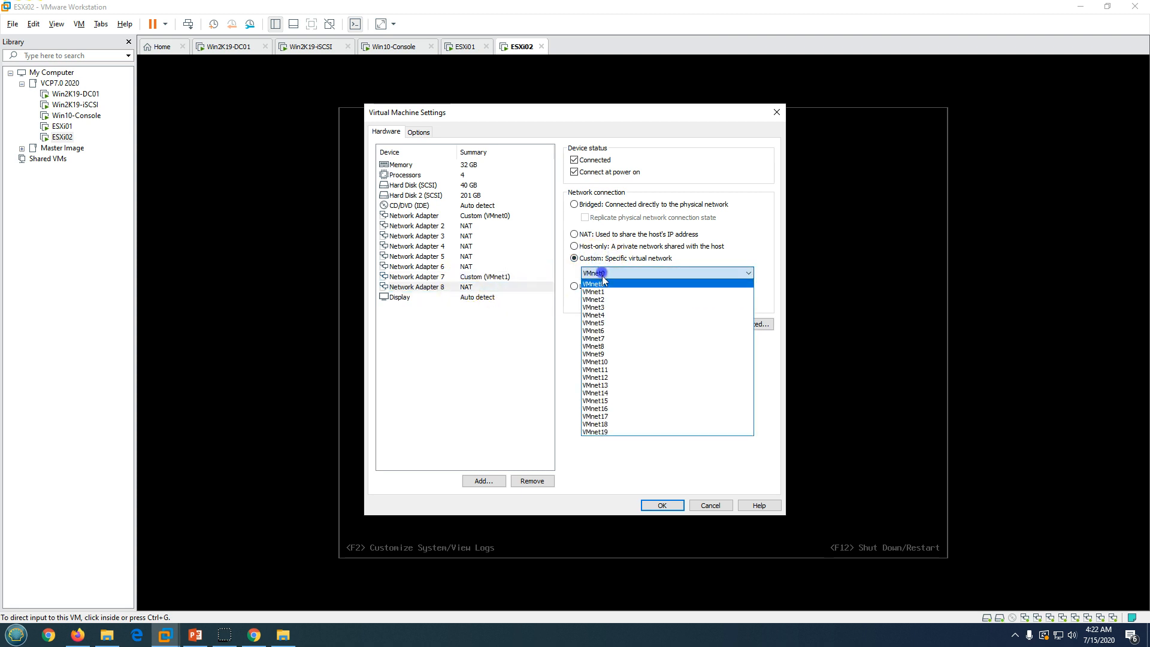
pyautogui.click(603, 290)
pyautogui.click(662, 505)
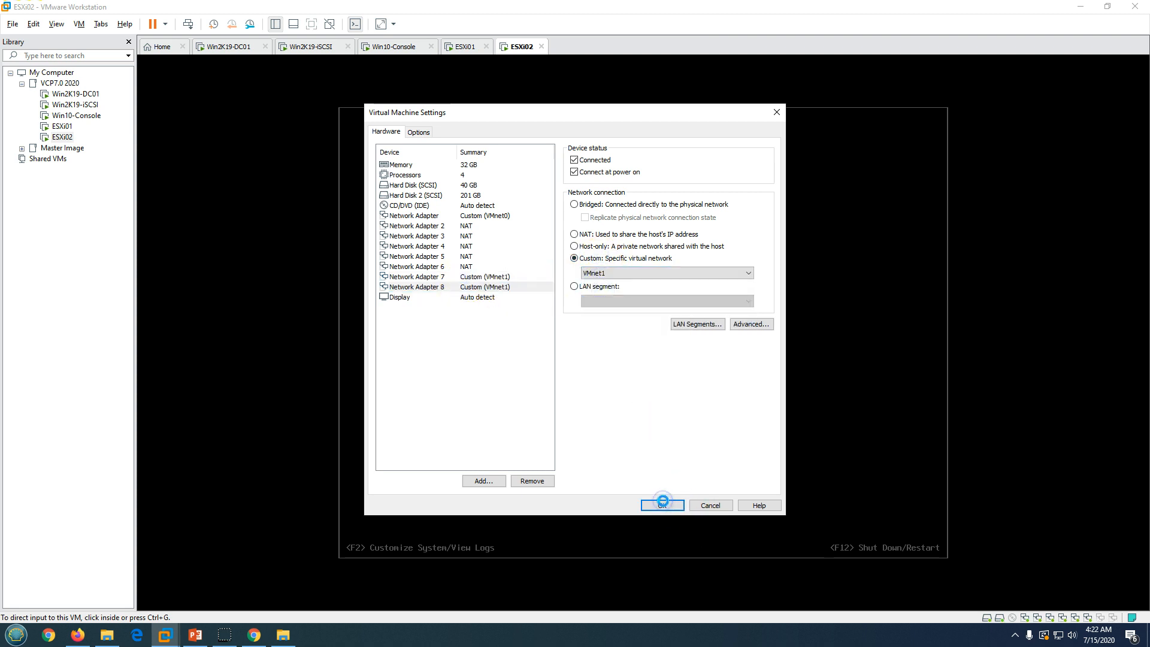
# Step: Switch back to the vSphere Client in Chrome and inspect esxi01's vSwitch1 physical adapters and the iSCSI-2 VMkernel adapter's details
pyautogui.click(257, 636)
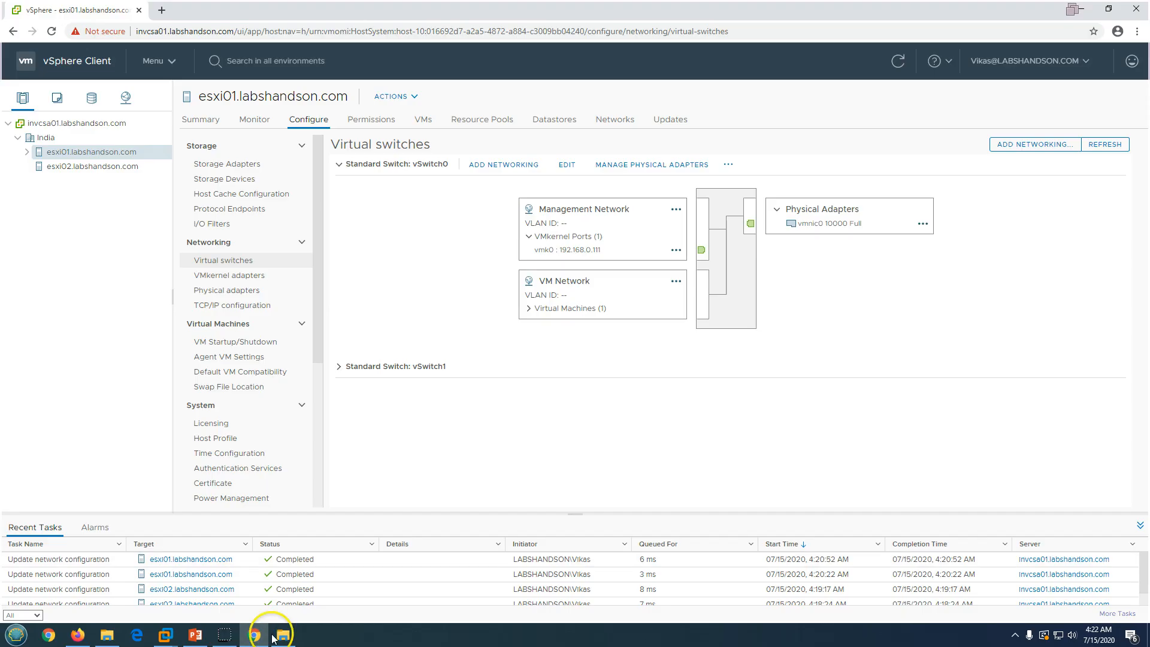
pyautogui.click(368, 364)
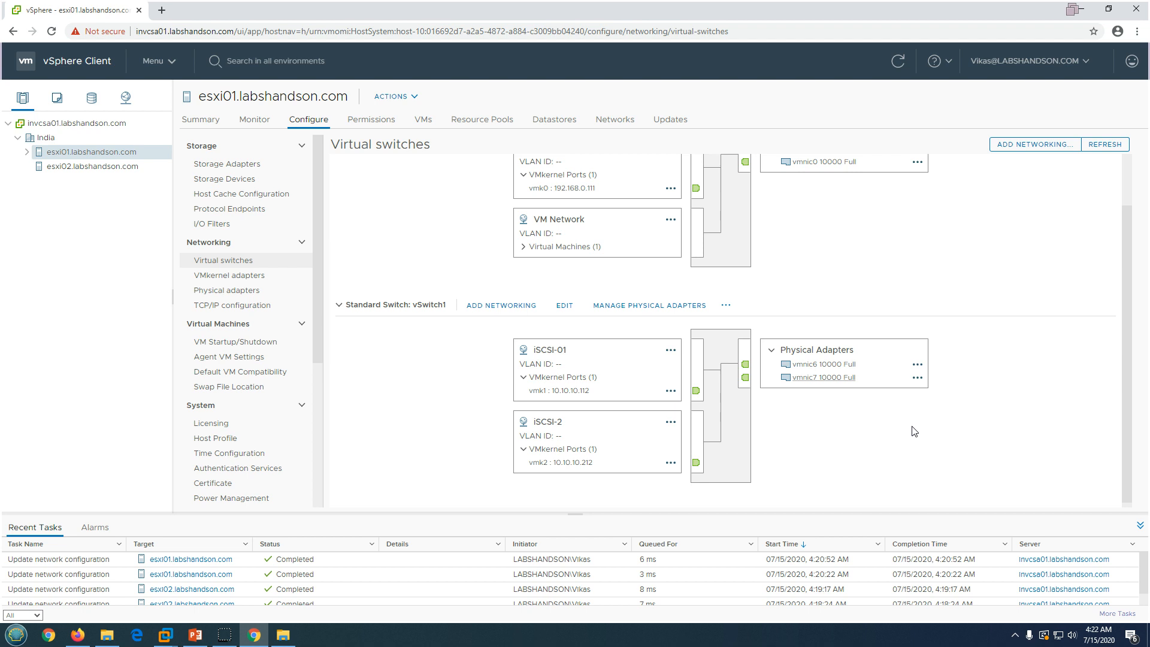
pyautogui.click(823, 418)
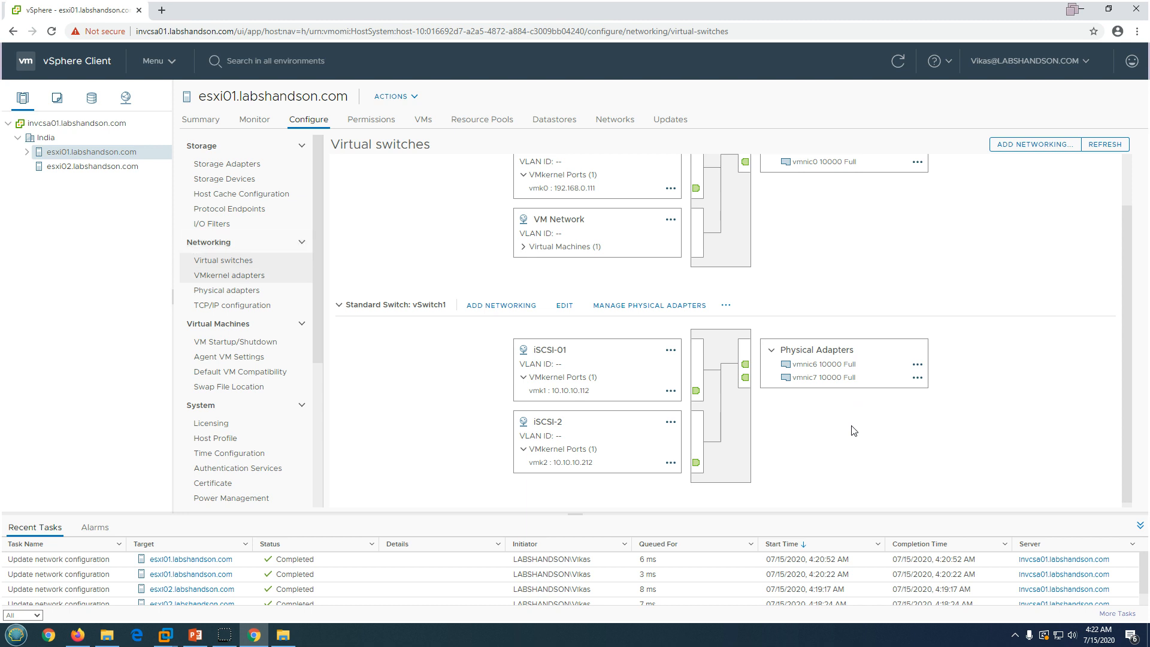
pyautogui.click(233, 277)
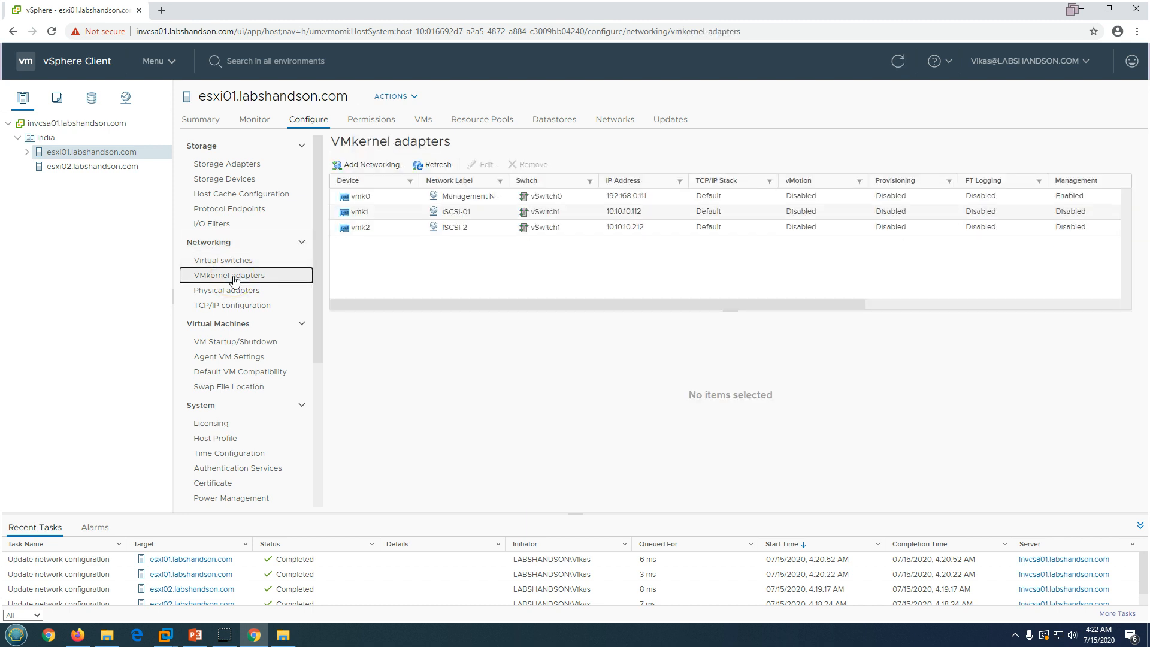
pyautogui.click(486, 215)
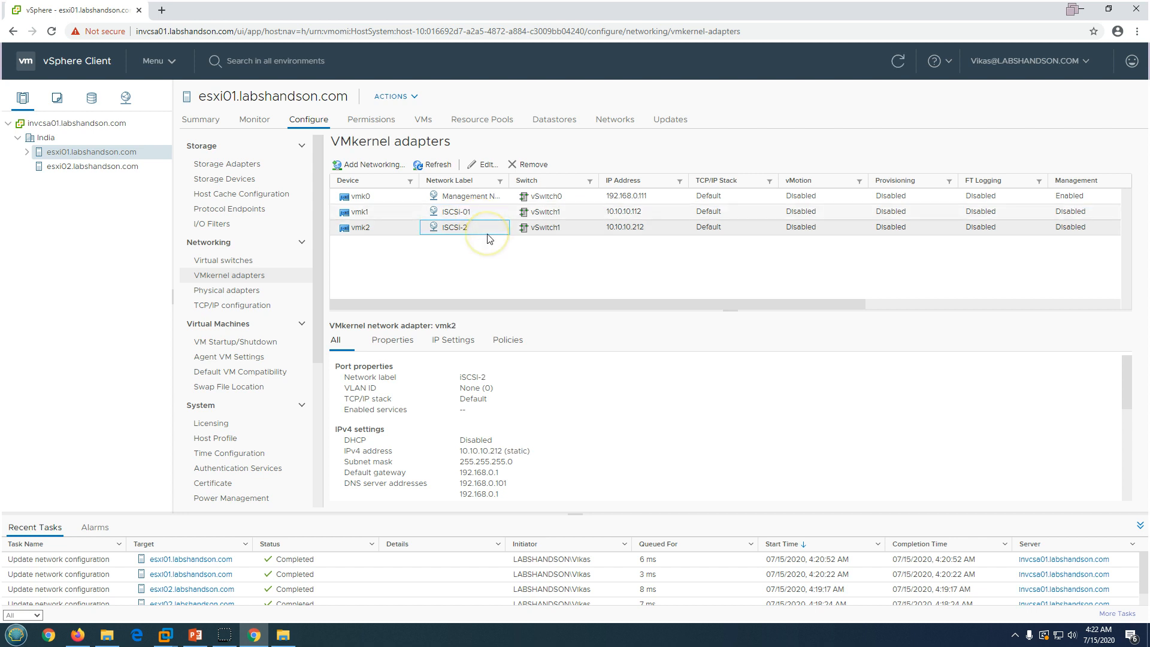
pyautogui.click(493, 229)
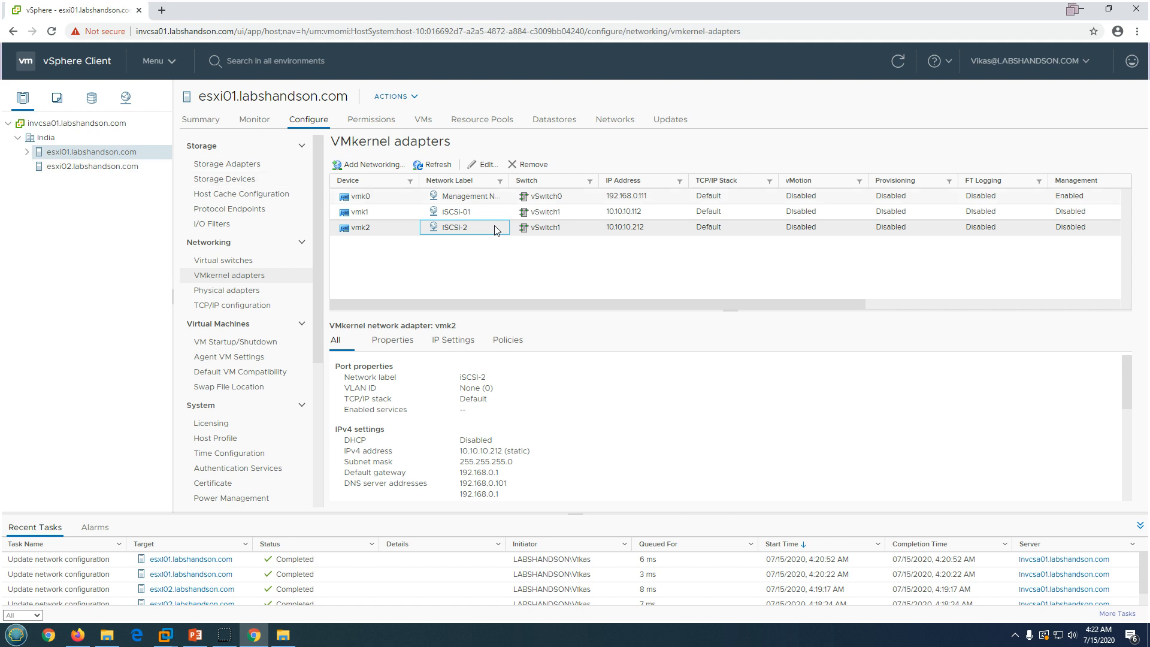
pyautogui.click(489, 167)
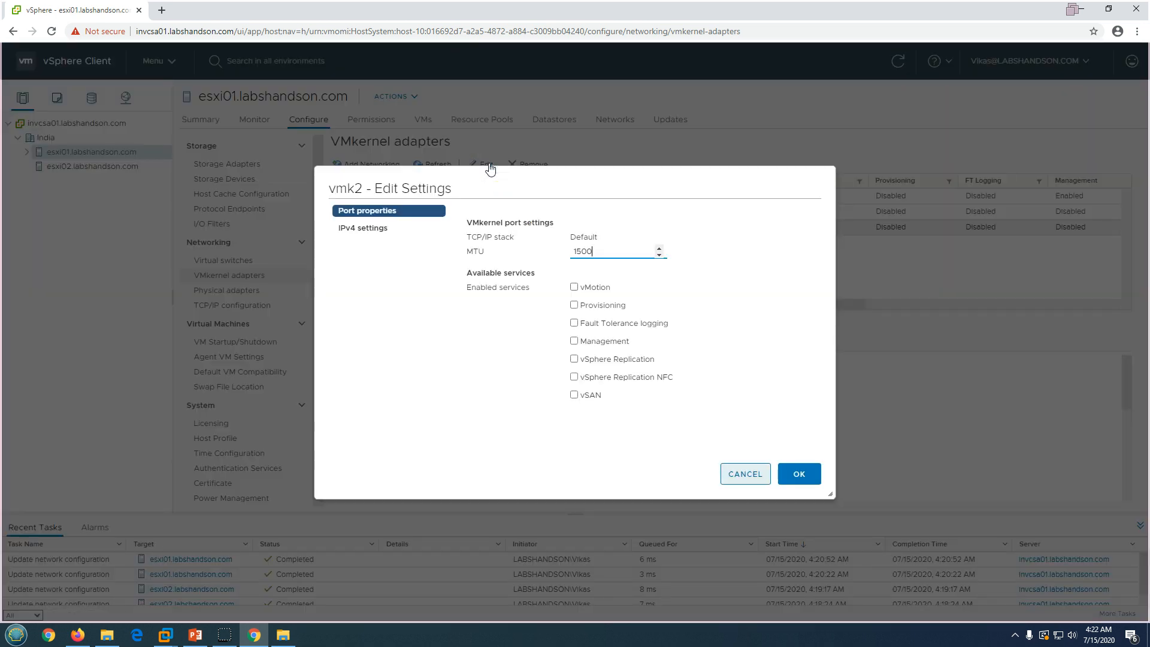
pyautogui.click(746, 474)
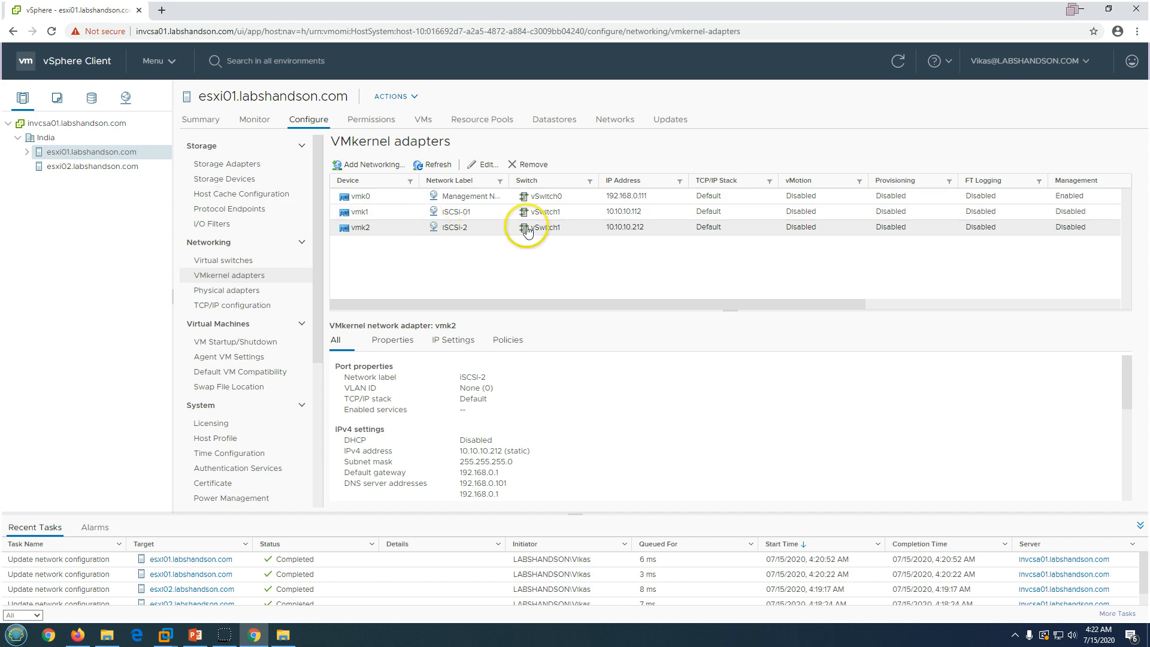
# Step: Examine the iSCSI-01 and iSCSI-02 VMkernel adapters on esxi02, checking their IP addresses and virtual switch assignment
pyautogui.click(94, 172)
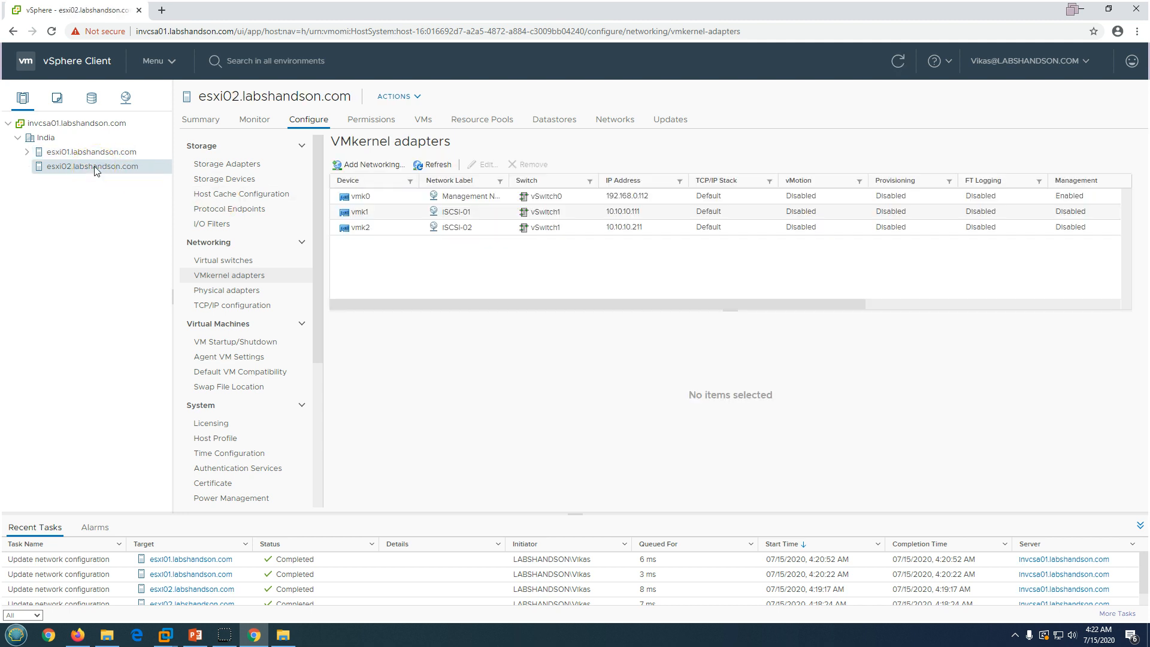
pyautogui.click(467, 230)
pyautogui.click(479, 212)
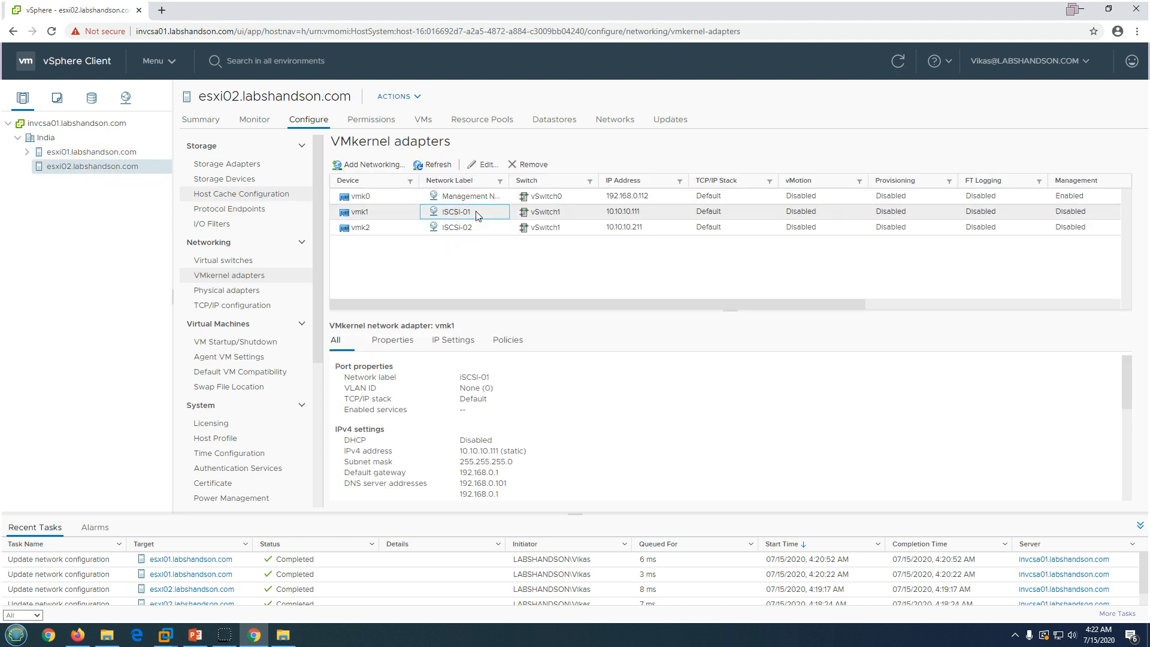
pyautogui.click(492, 217)
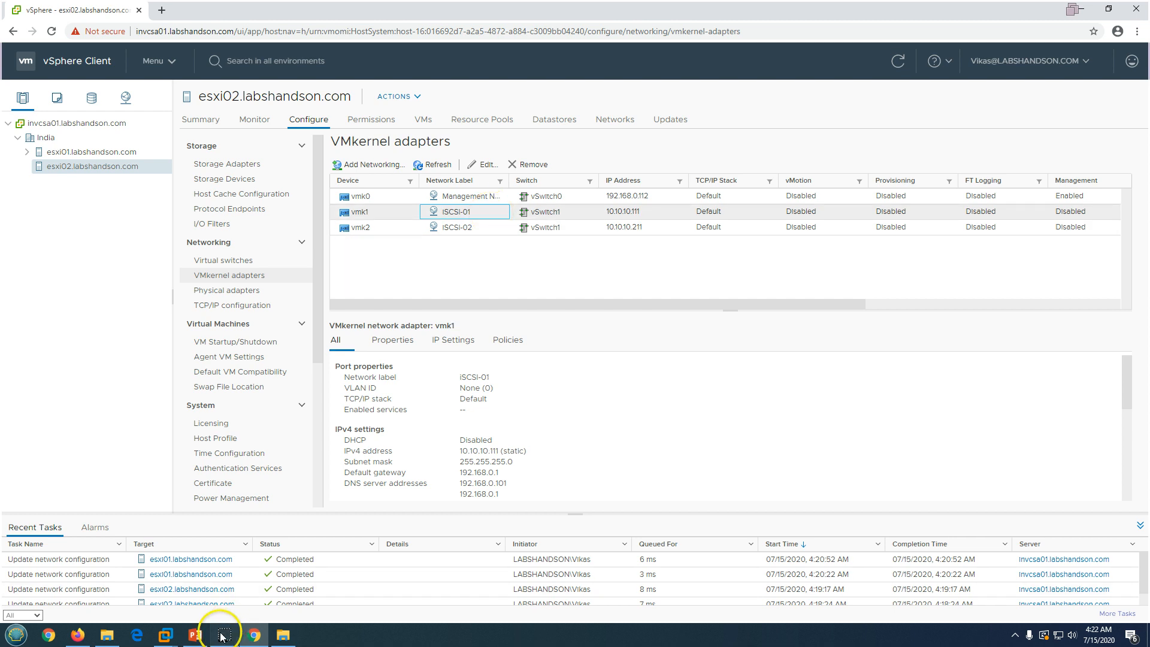
pyautogui.click(522, 283)
pyautogui.click(556, 213)
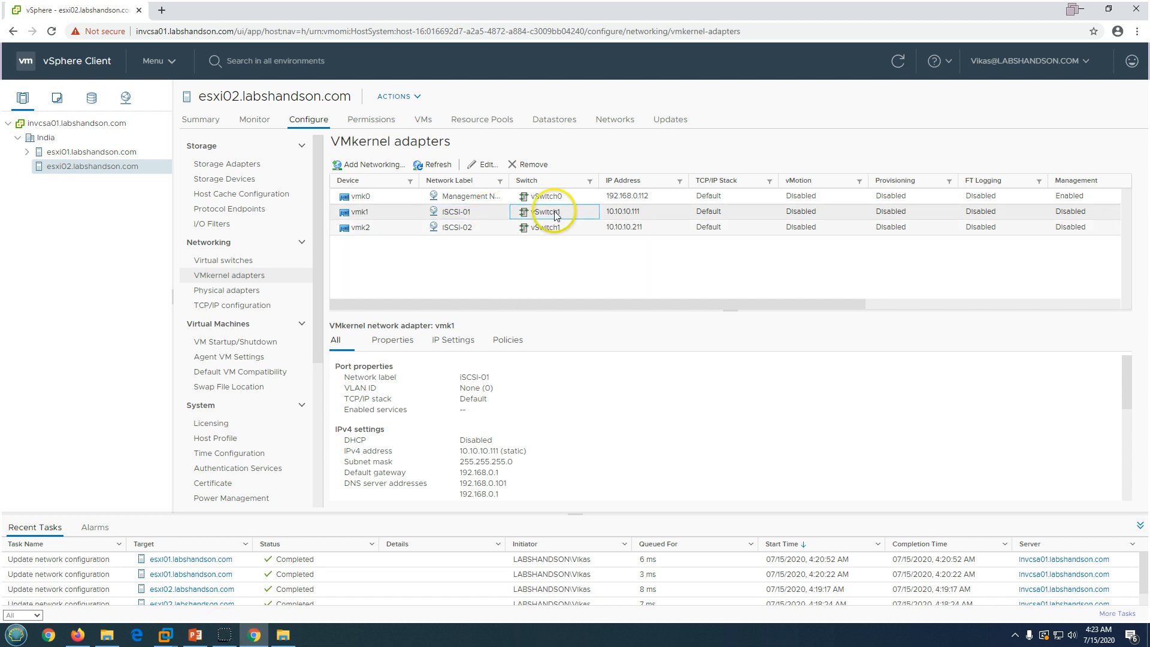
pyautogui.click(547, 228)
pyautogui.click(562, 212)
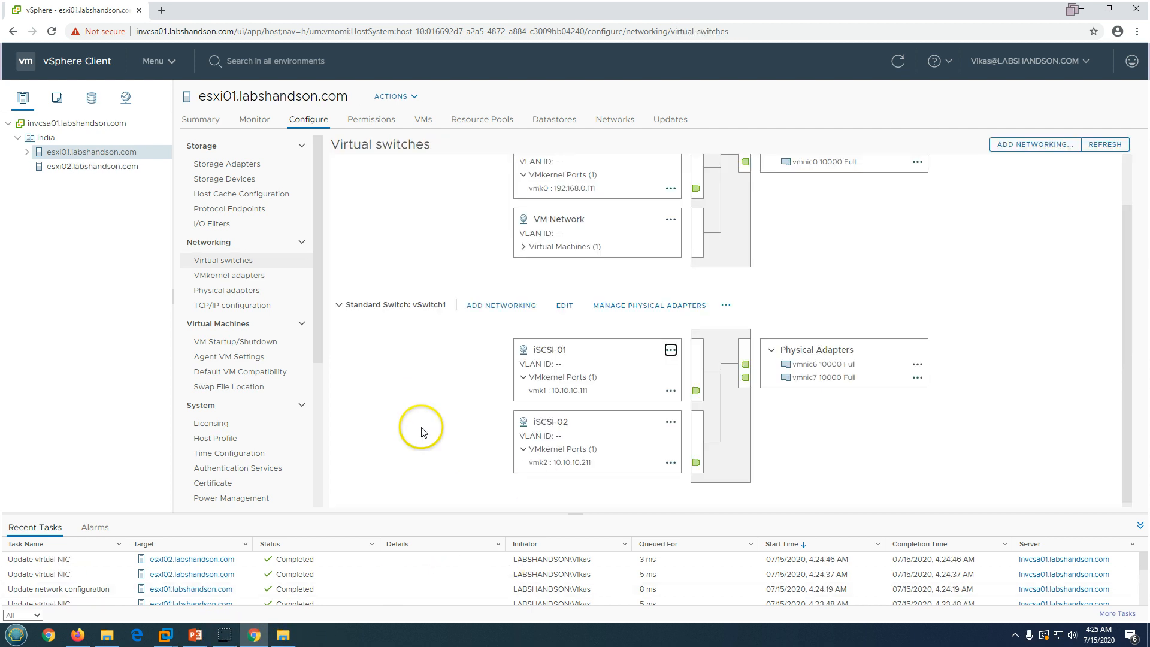
# Step: Check which physical adapters the iSCSI-01 and iSCSI-02 port groups use on esxi01's vSwitch1
pyautogui.click(402, 410)
pyautogui.click(549, 352)
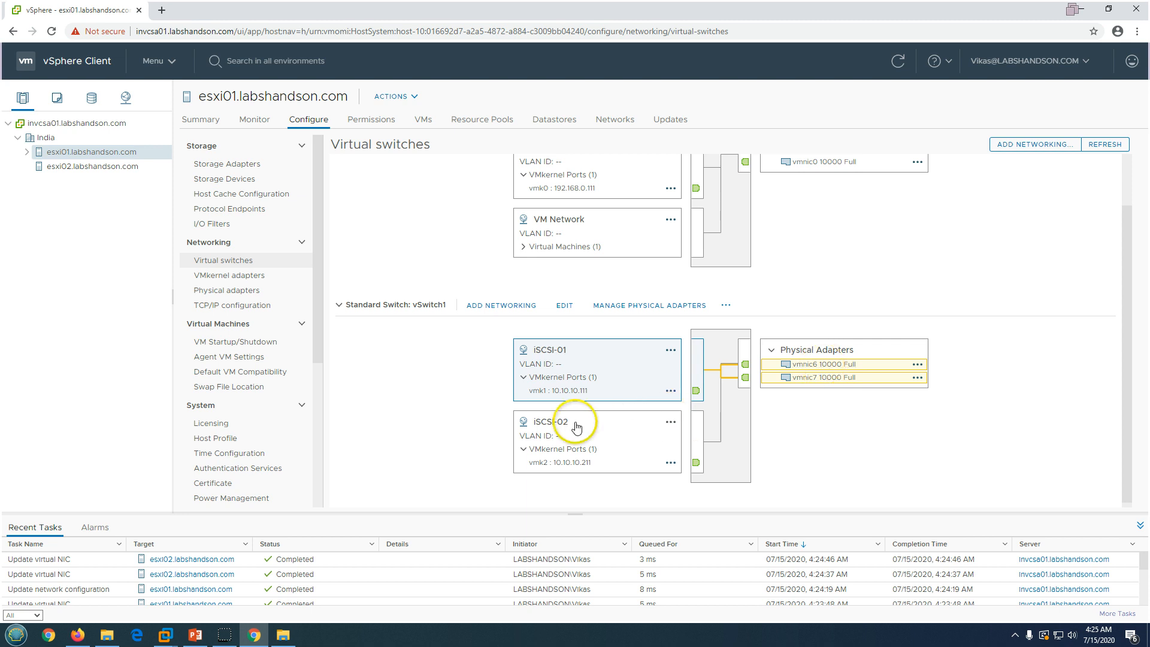
pyautogui.click(550, 428)
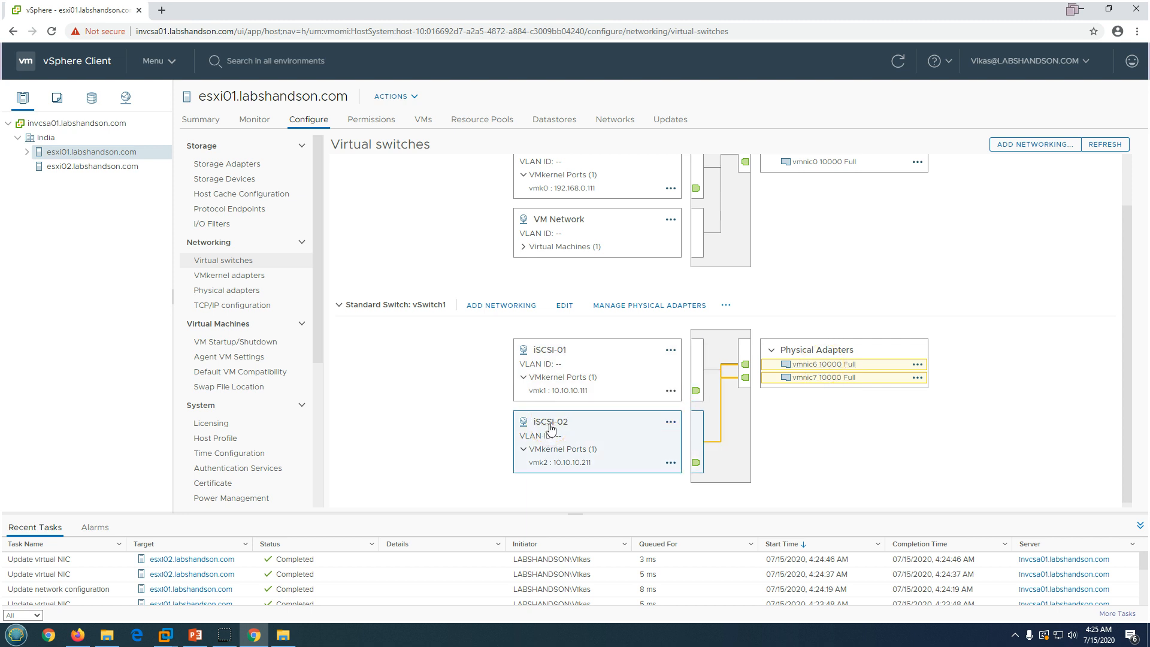
pyautogui.click(548, 352)
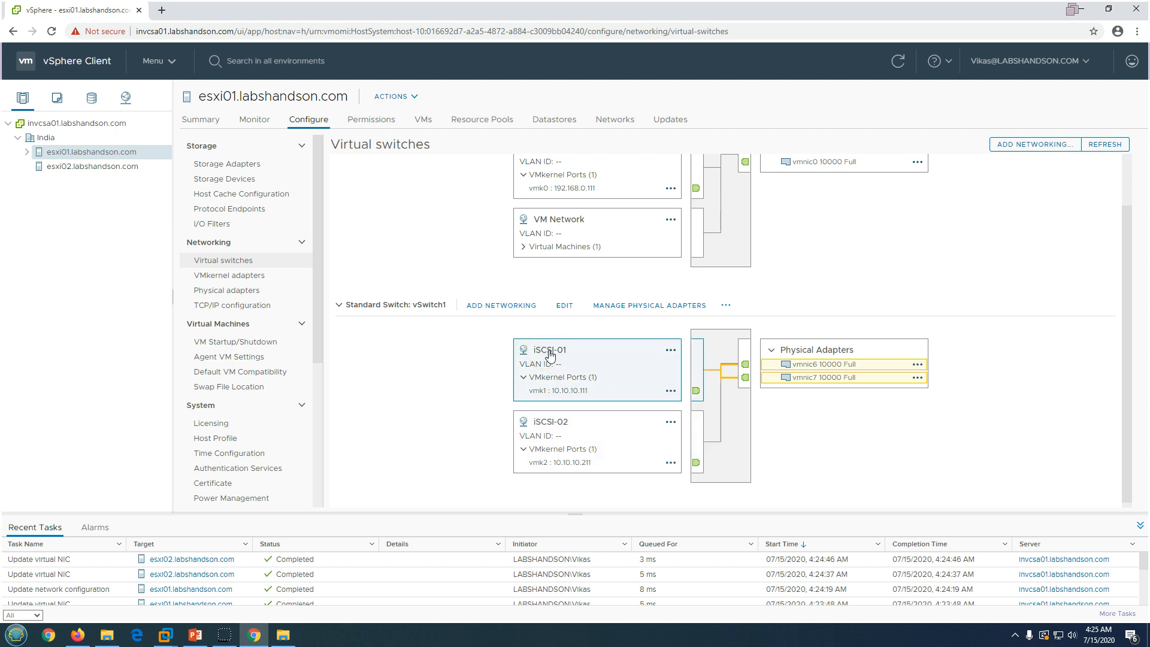
# Step: Override the failover order of port group iSCSI-01 on esxi01, moving vmnic7 to the unused adapters, and check its uplink
pyautogui.click(672, 350)
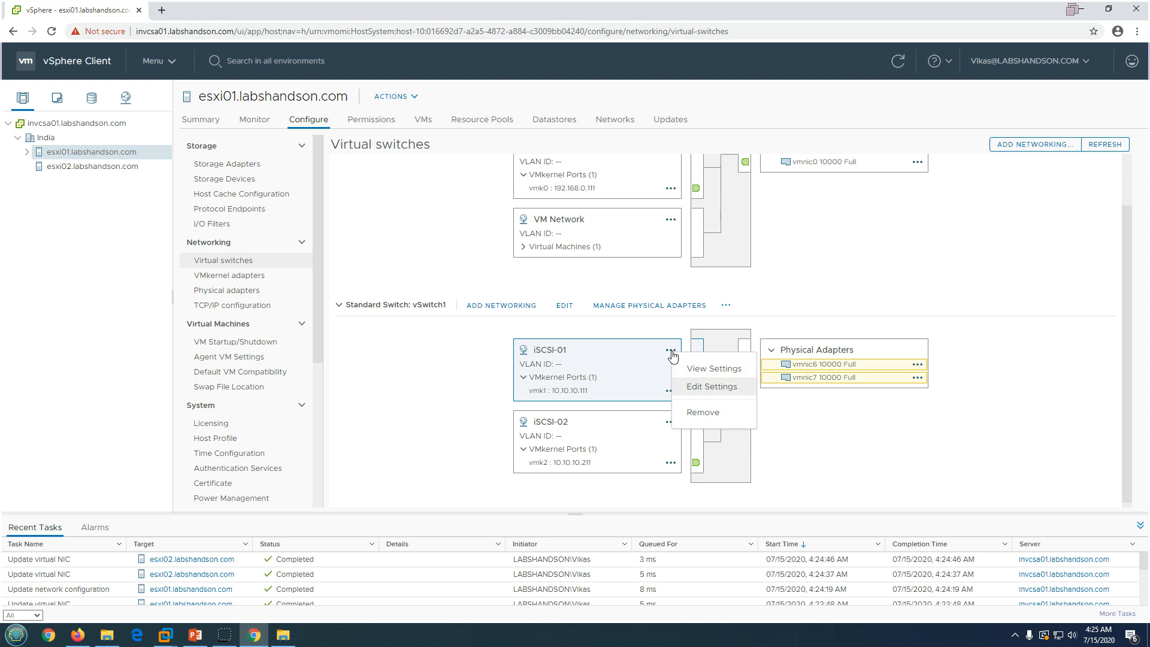
pyautogui.click(701, 385)
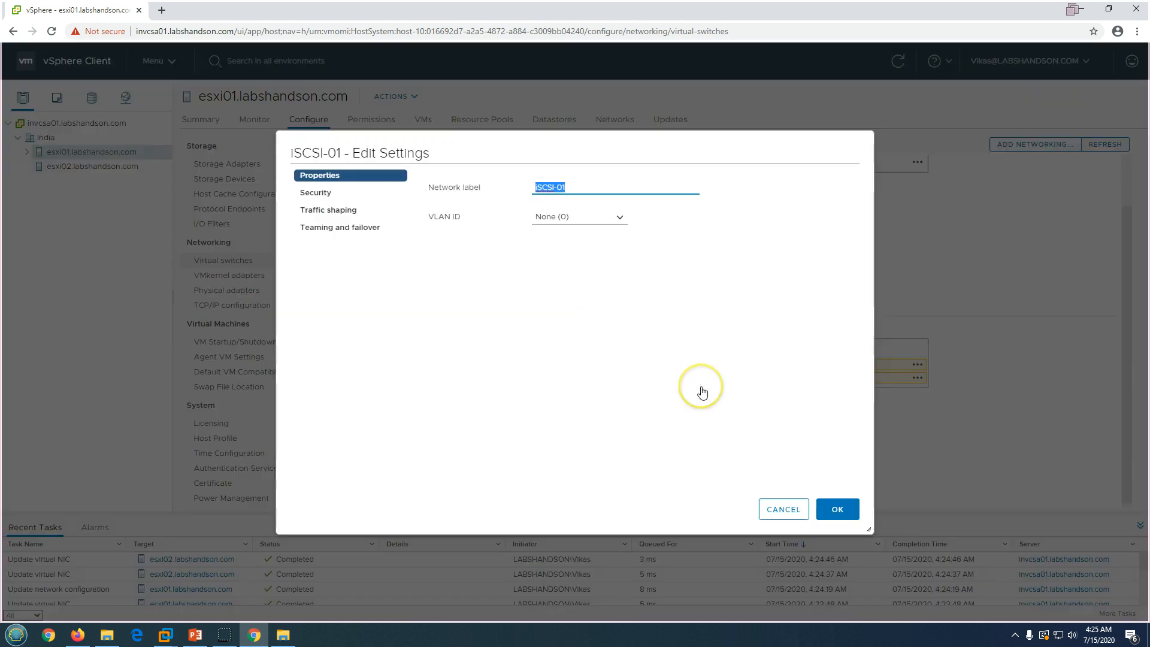
pyautogui.click(351, 228)
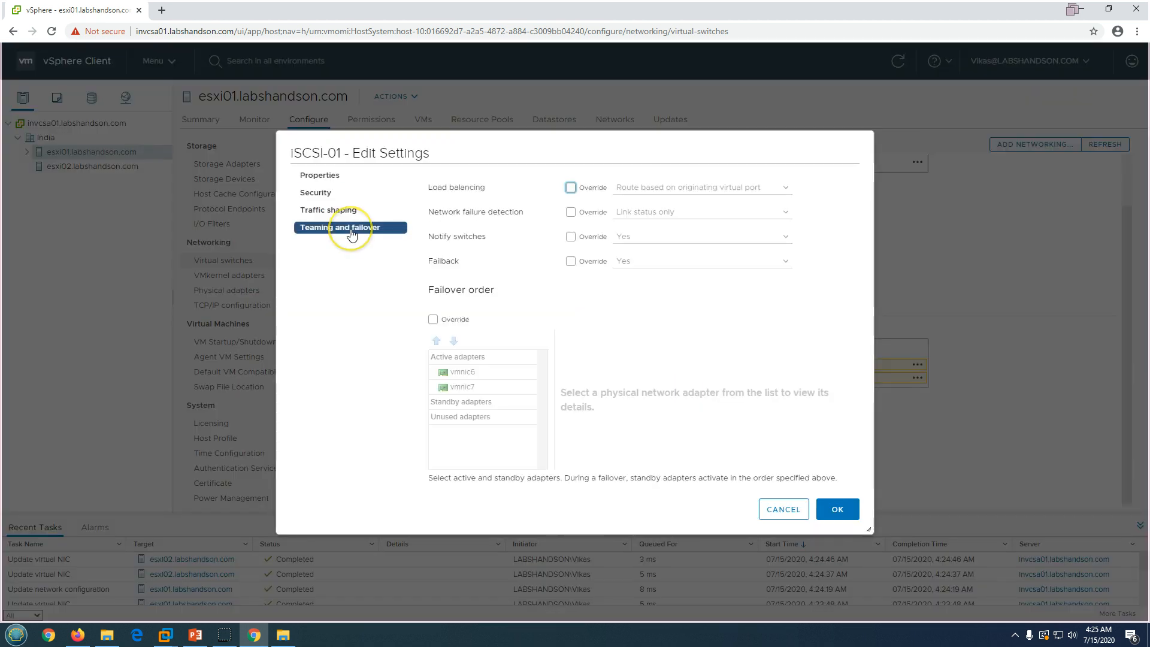
pyautogui.click(433, 319)
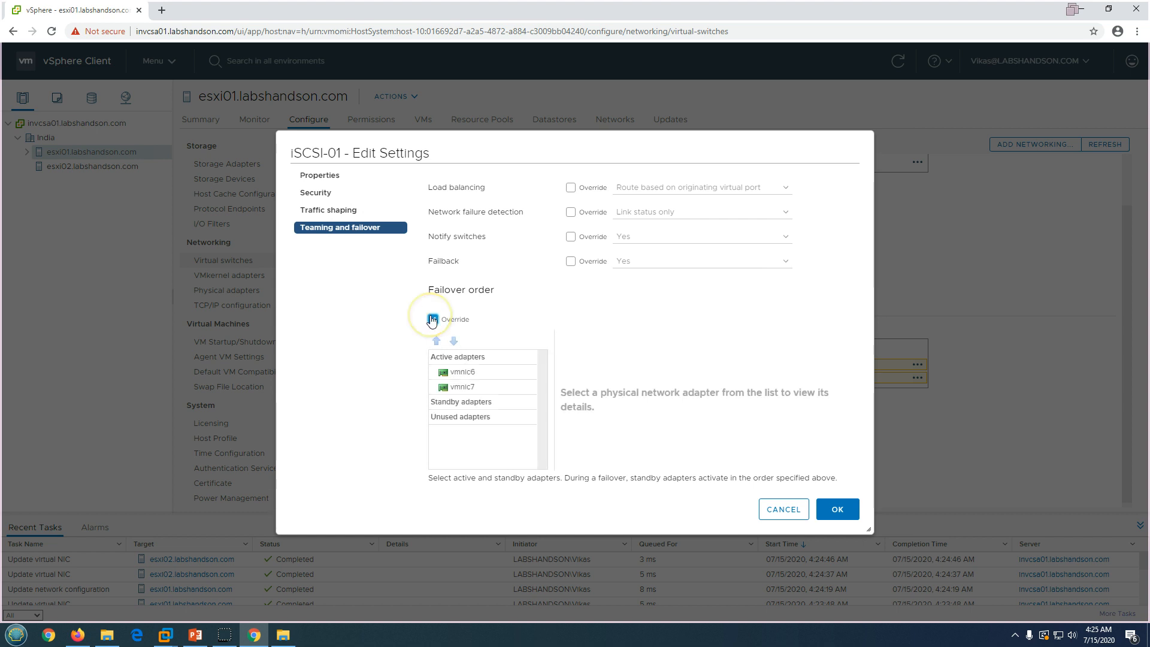
pyautogui.click(460, 388)
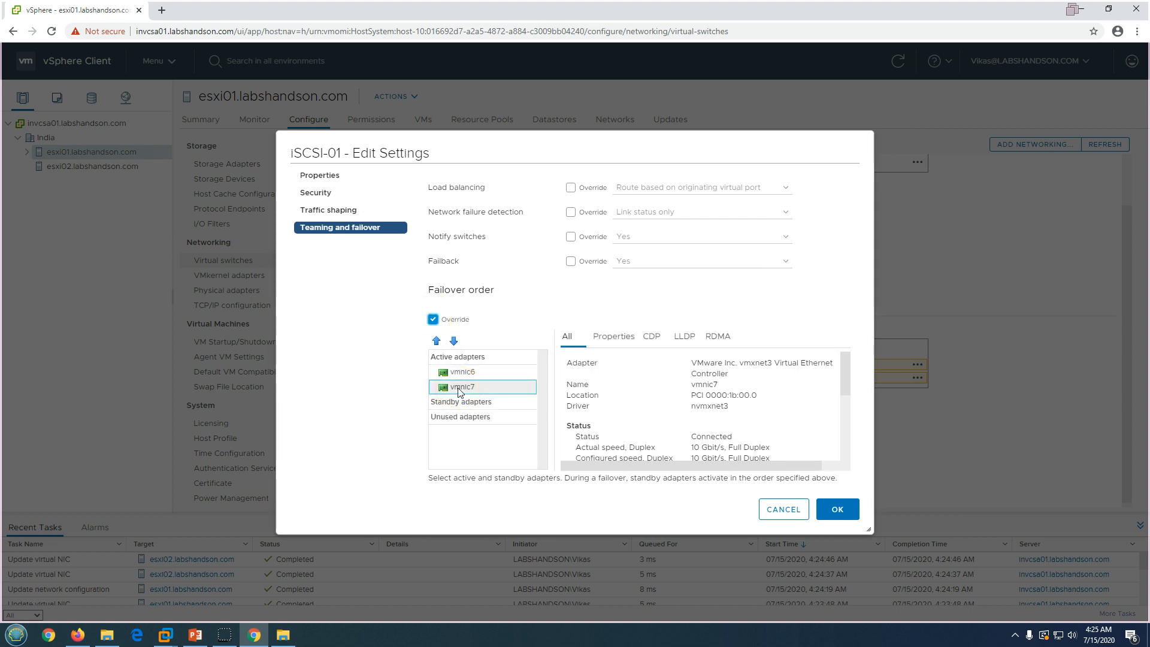
pyautogui.click(454, 341)
pyautogui.click(454, 341)
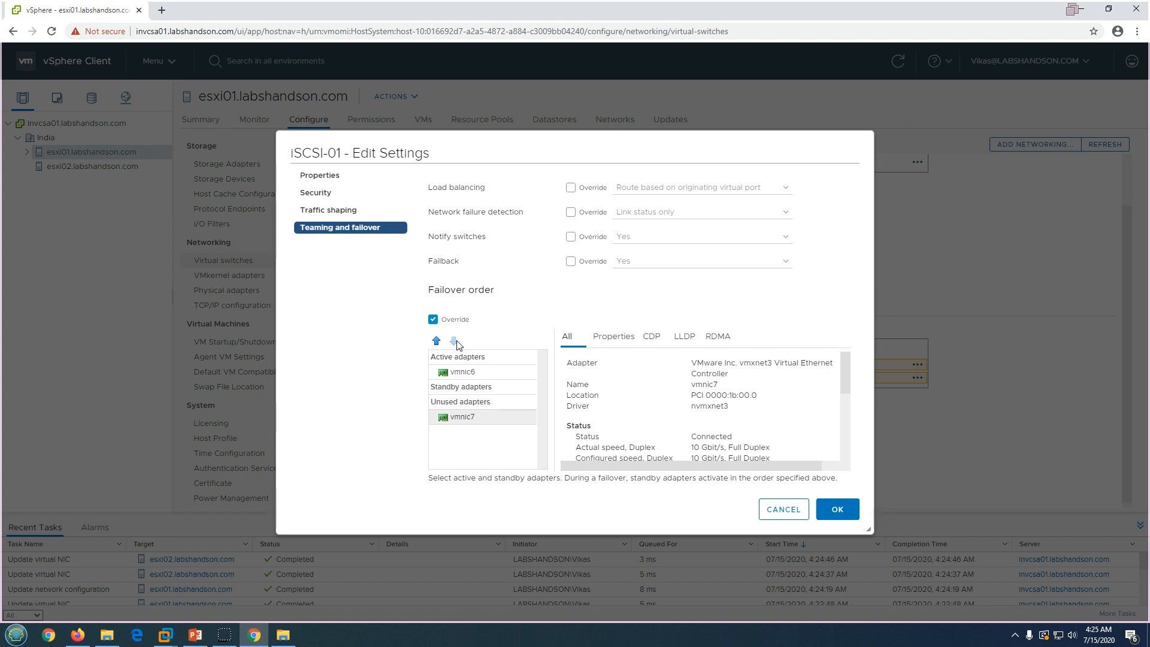
pyautogui.click(839, 509)
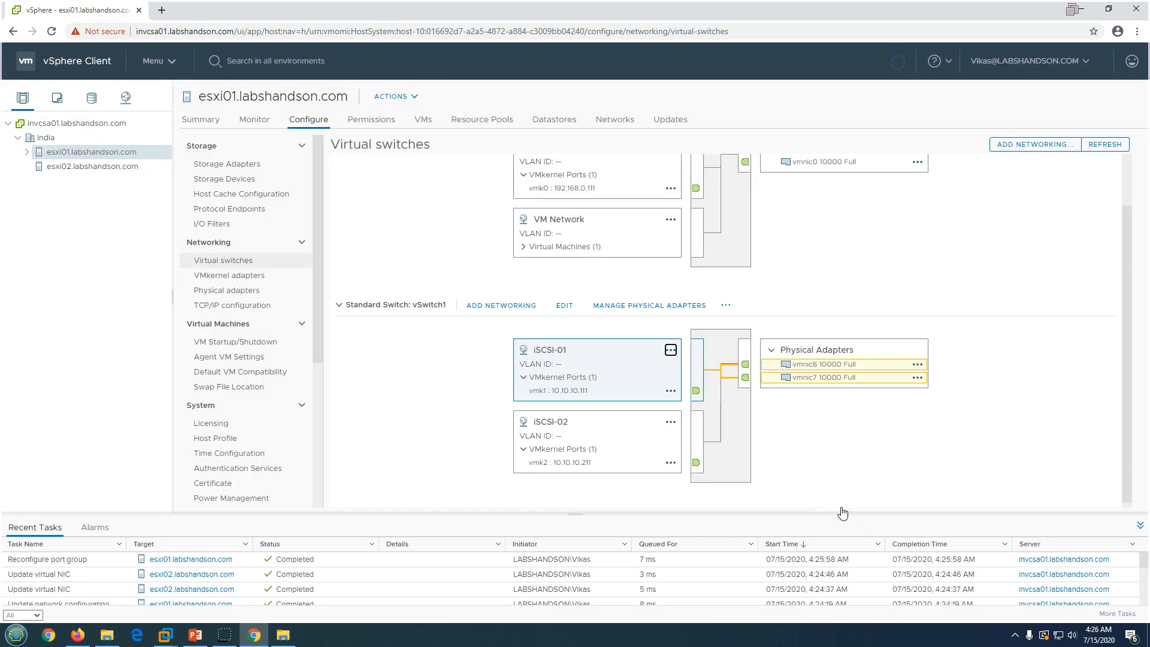
pyautogui.click(548, 353)
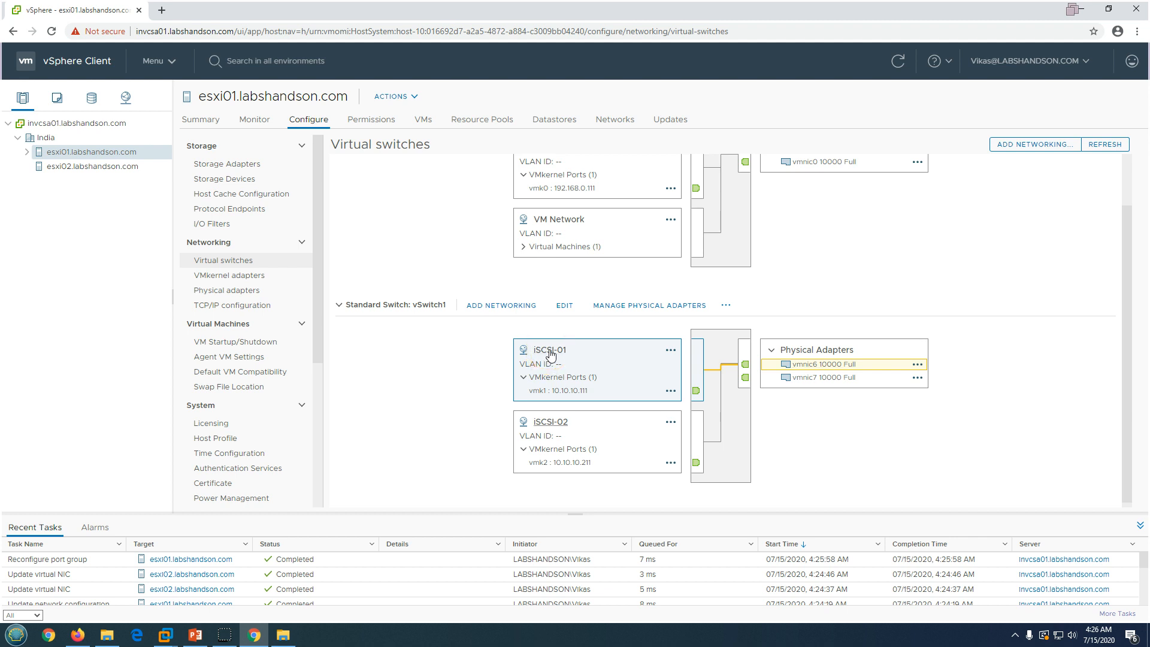
# Step: Override the failover order of port group iSCSI-02 on esxi01, moving vmnic6 to the unused adapters, and save the settings
pyautogui.click(561, 424)
pyautogui.click(671, 423)
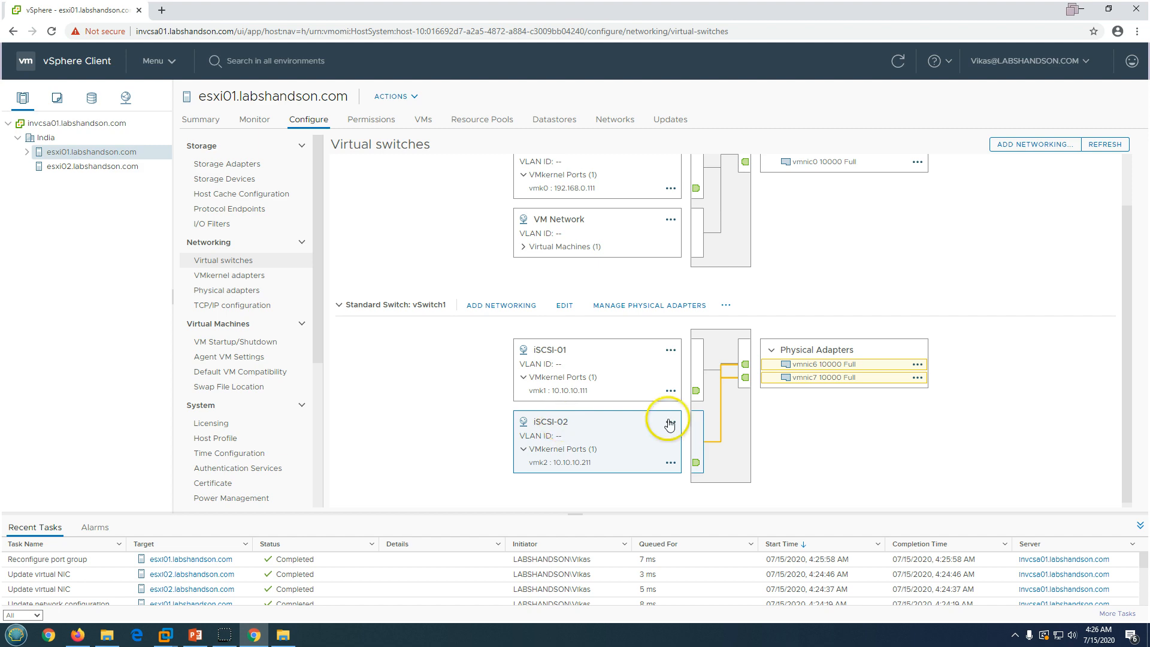
pyautogui.click(691, 442)
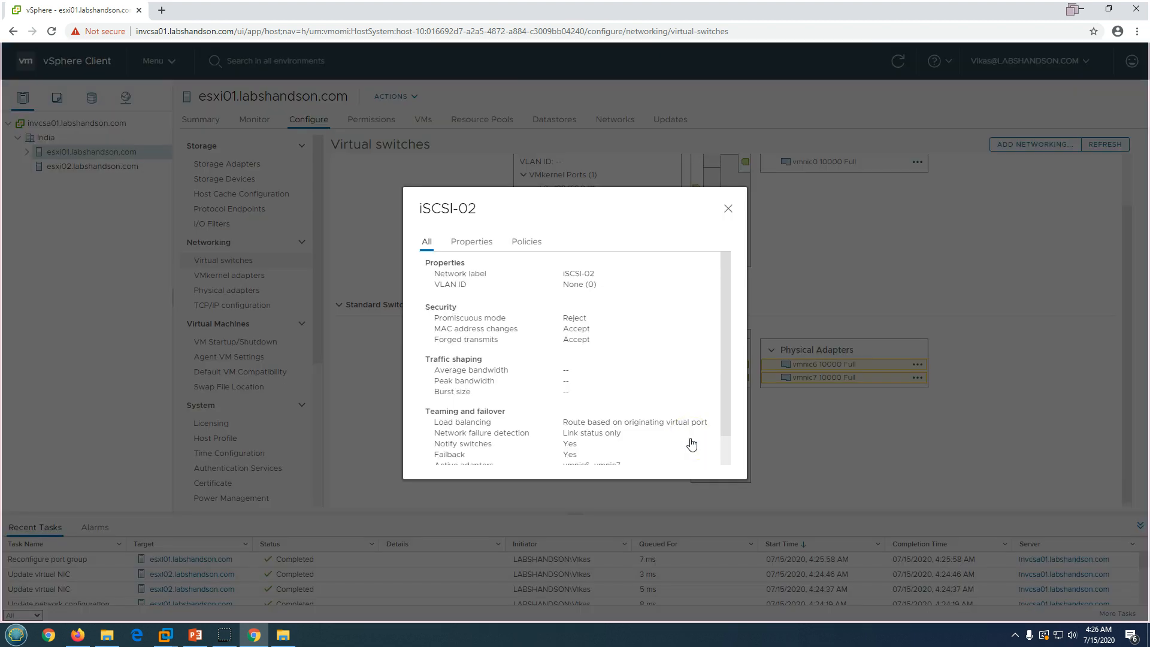
pyautogui.click(728, 209)
pyautogui.click(670, 422)
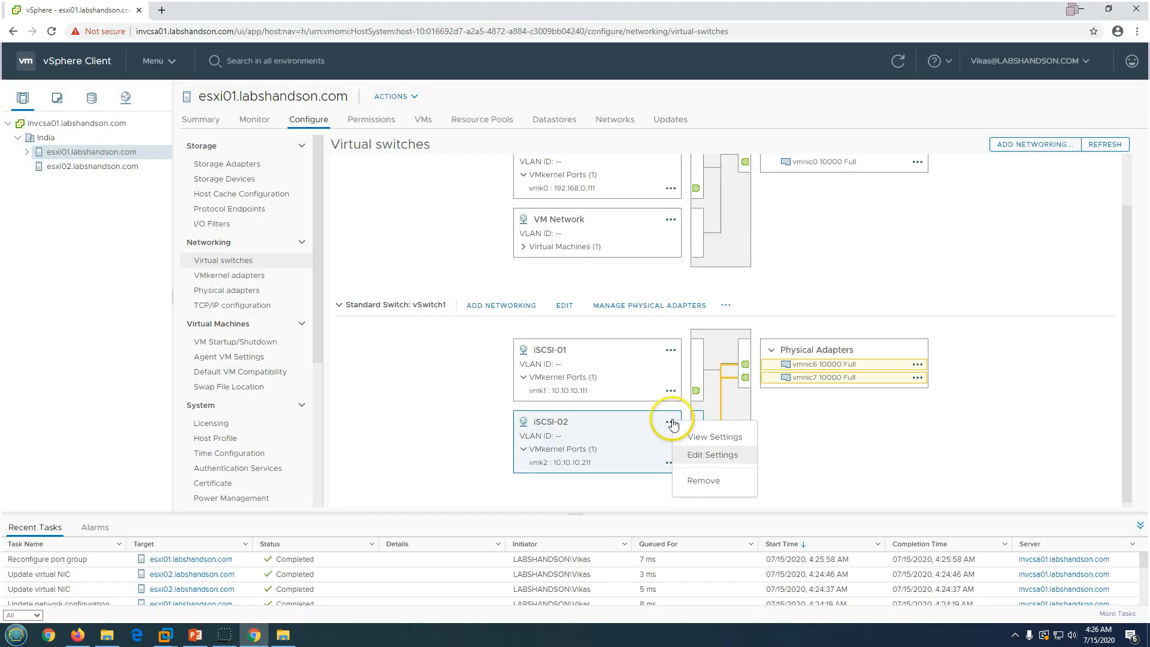
pyautogui.click(694, 455)
pyautogui.click(340, 229)
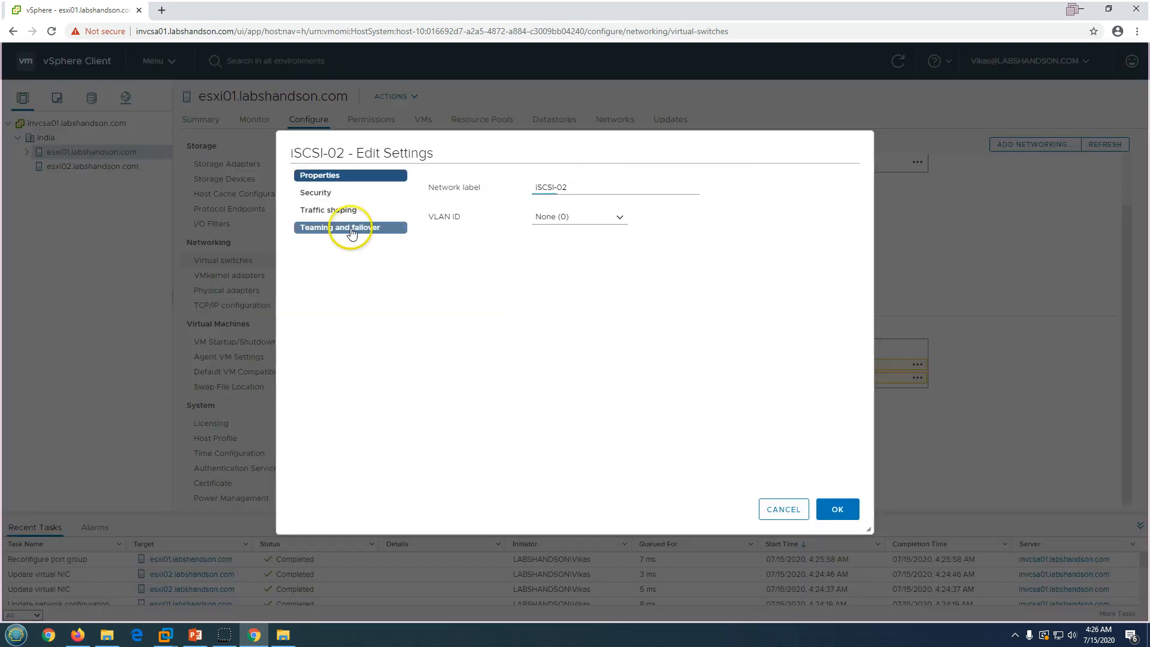
pyautogui.click(432, 320)
pyautogui.click(462, 372)
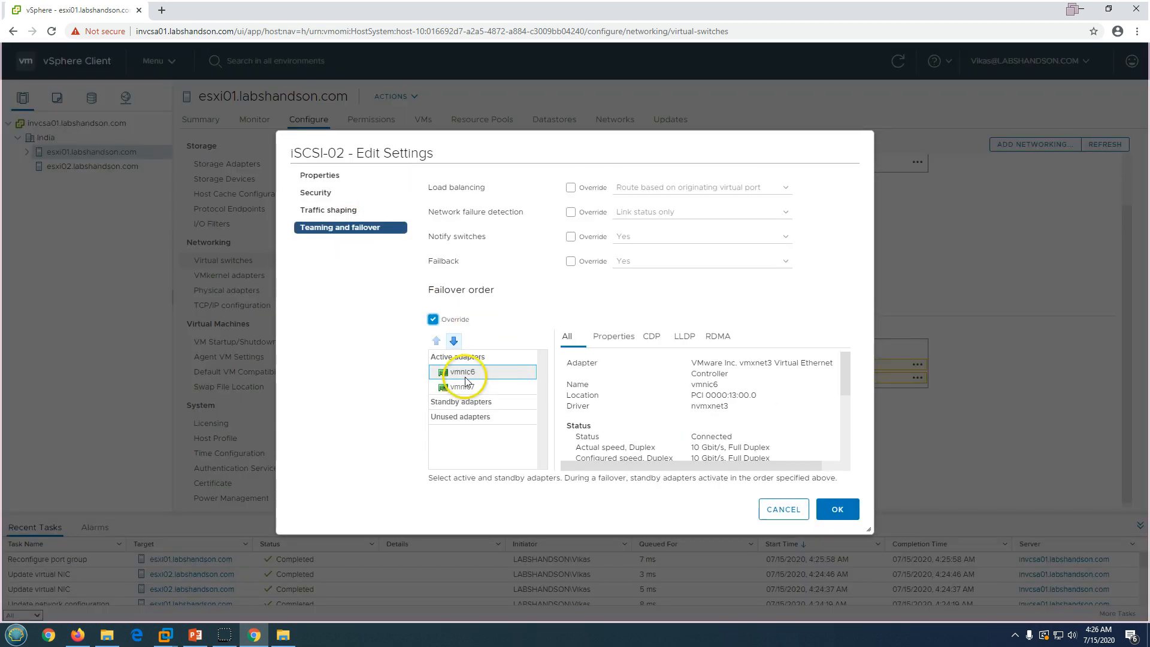
pyautogui.click(455, 341)
pyautogui.click(455, 340)
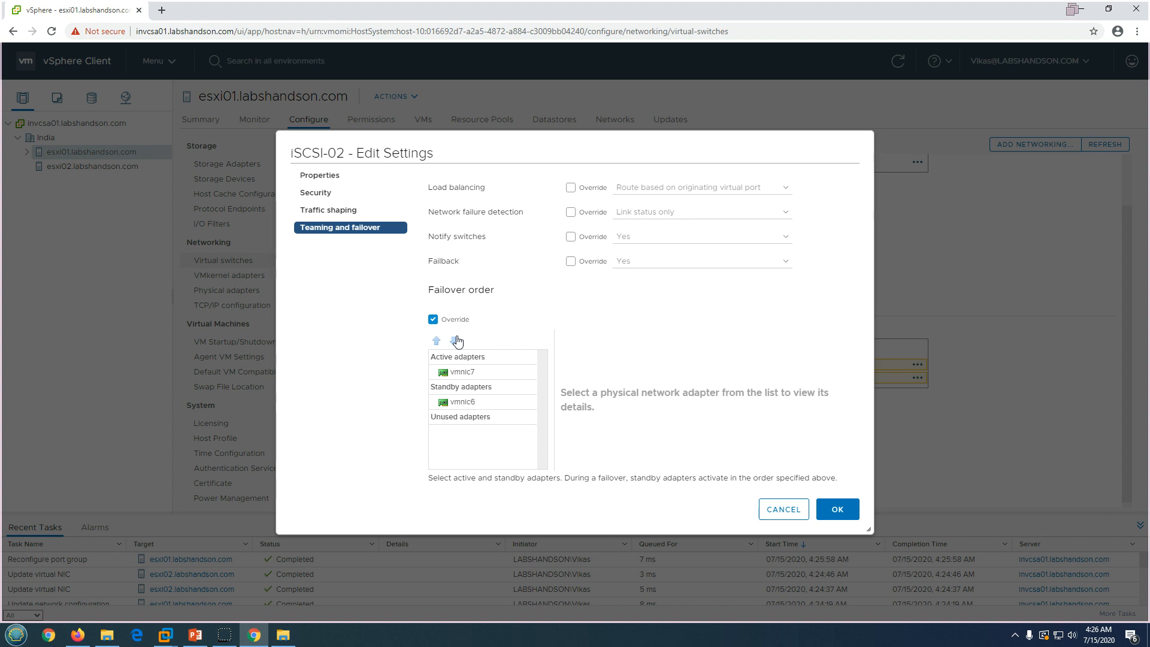
pyautogui.click(462, 402)
pyautogui.click(454, 345)
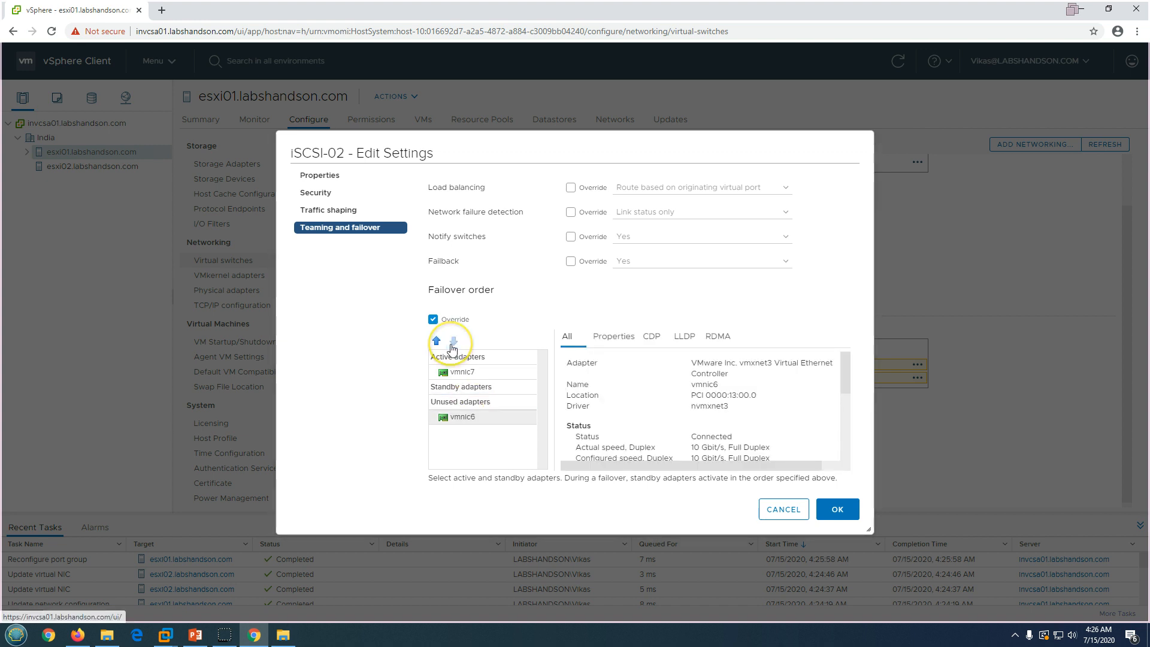
pyautogui.click(845, 512)
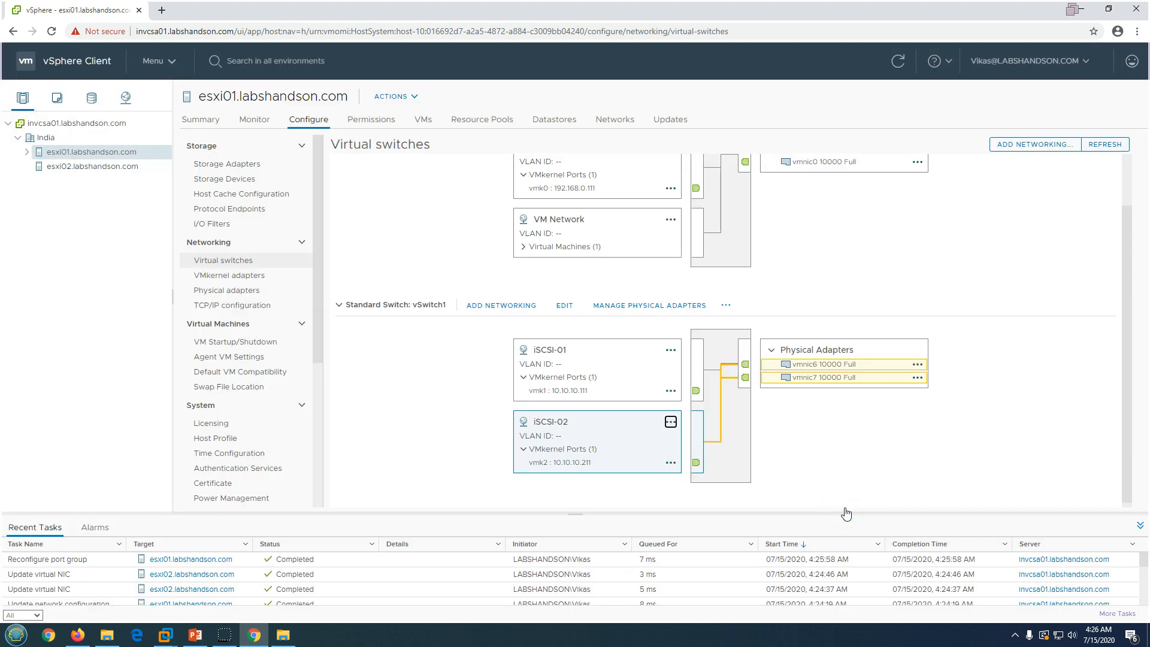
# Step: Verify the uplink paths of iSCSI-01 and iSCSI-02 to the physical adapters on esxi01's vSwitch1
pyautogui.click(561, 350)
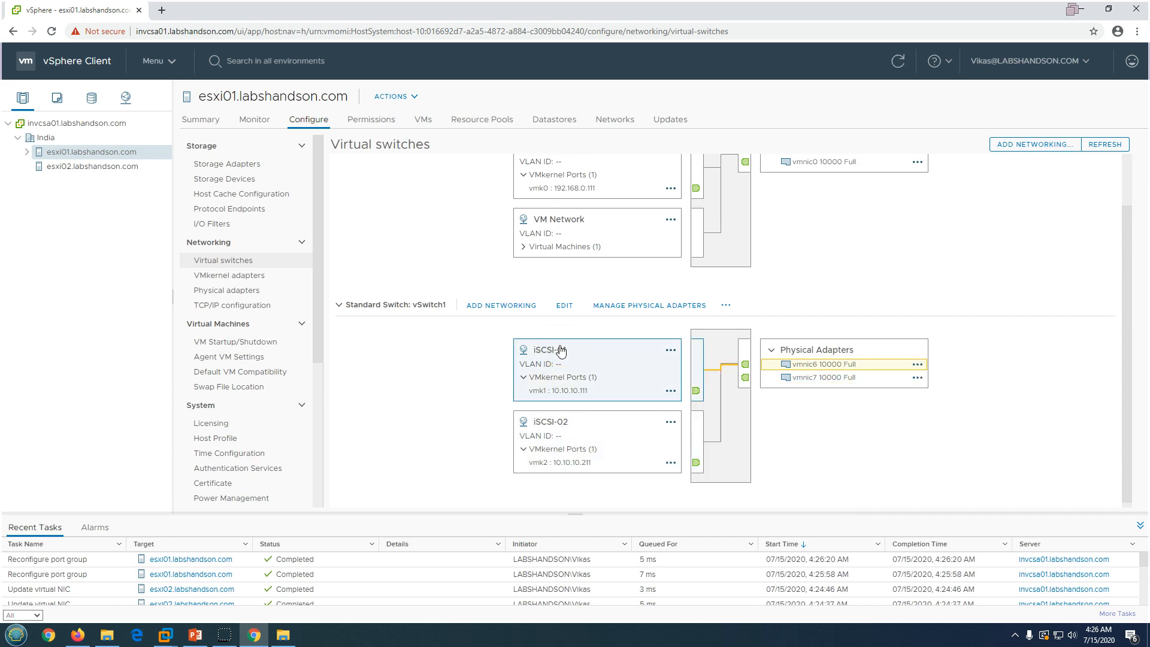
pyautogui.click(549, 426)
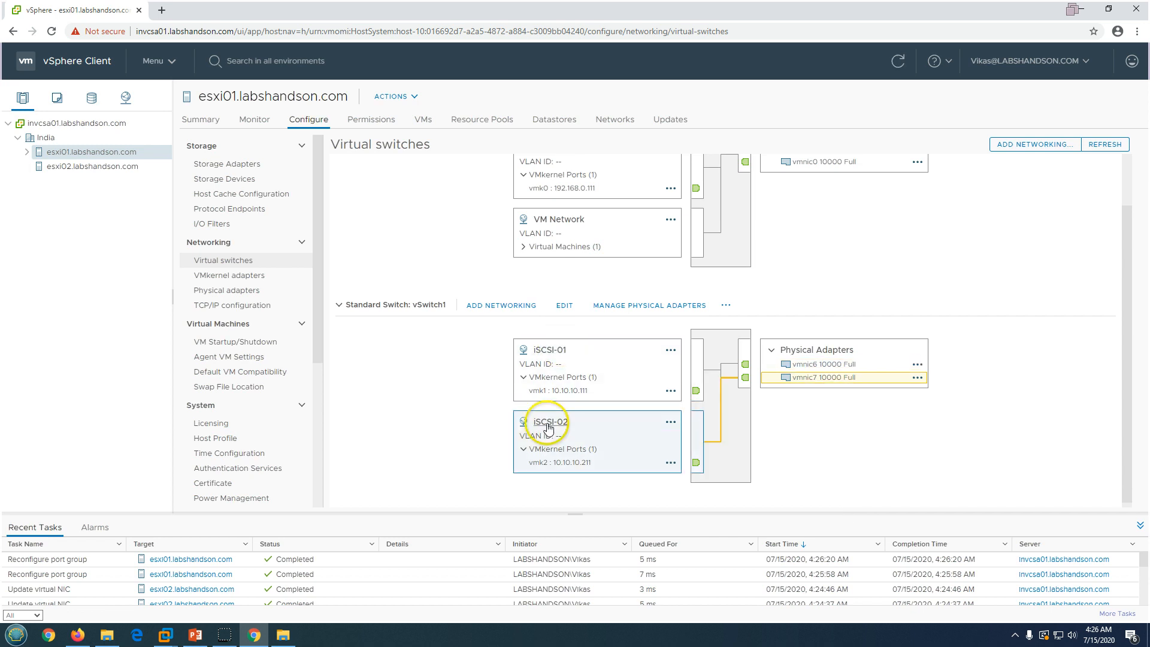
pyautogui.click(811, 378)
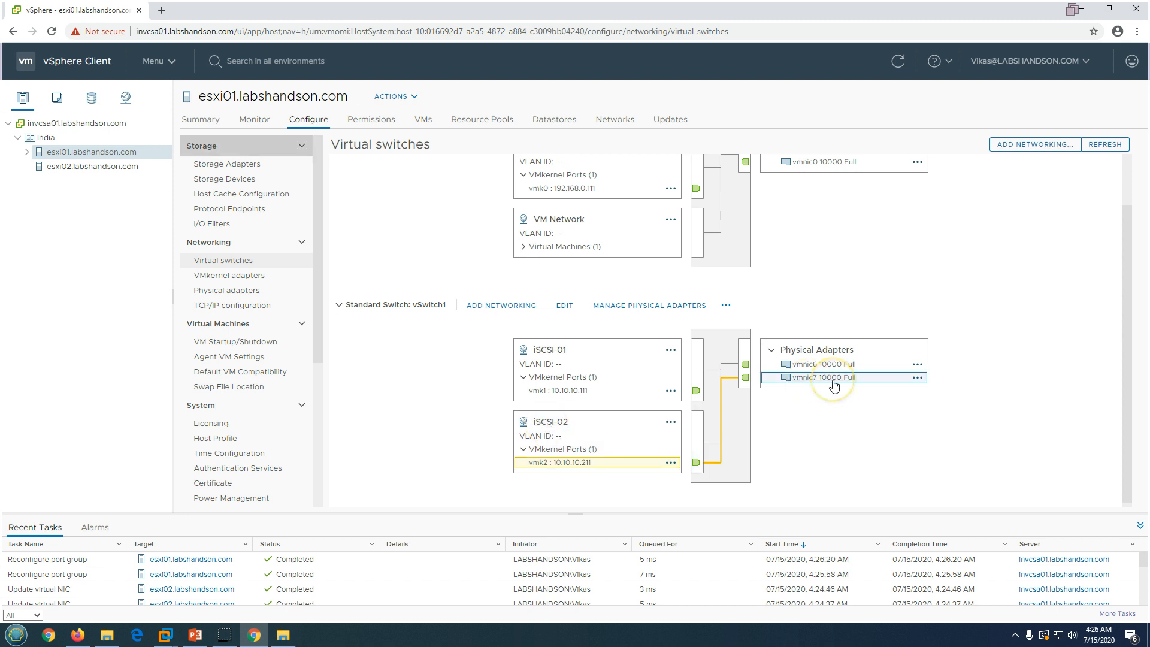
# Step: Override the failover order of port group iSCSI-01 on esxi02's vSwitch1, moving vmnic7 to the unused adapters, and save the settings
pyautogui.click(96, 168)
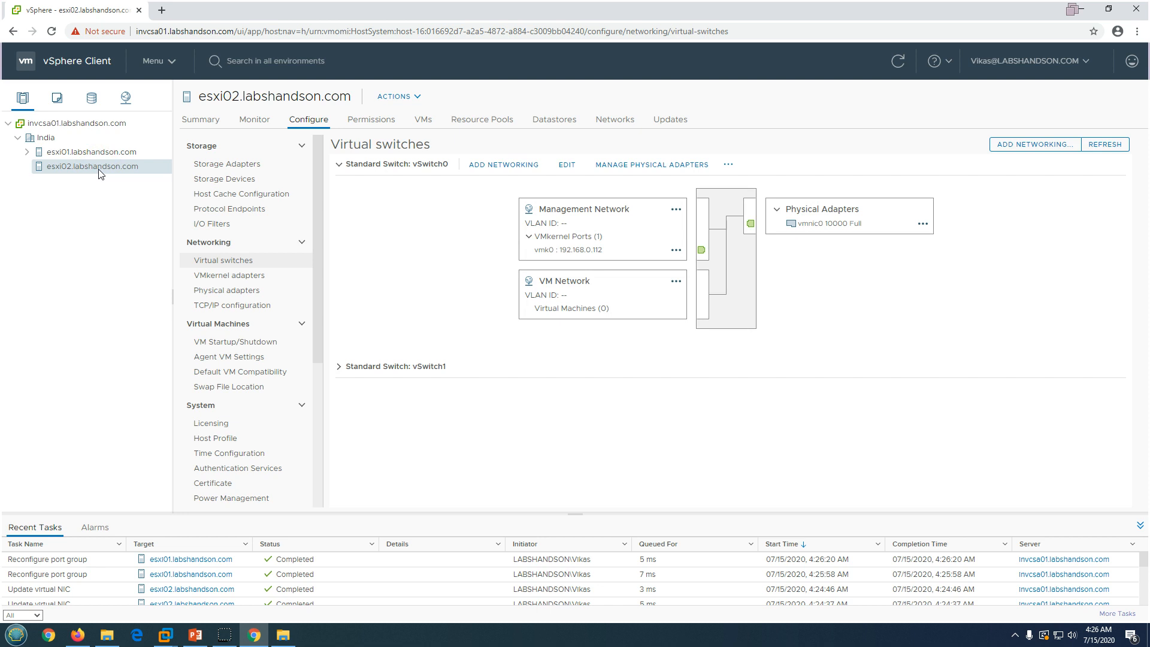
pyautogui.click(351, 367)
pyautogui.click(669, 349)
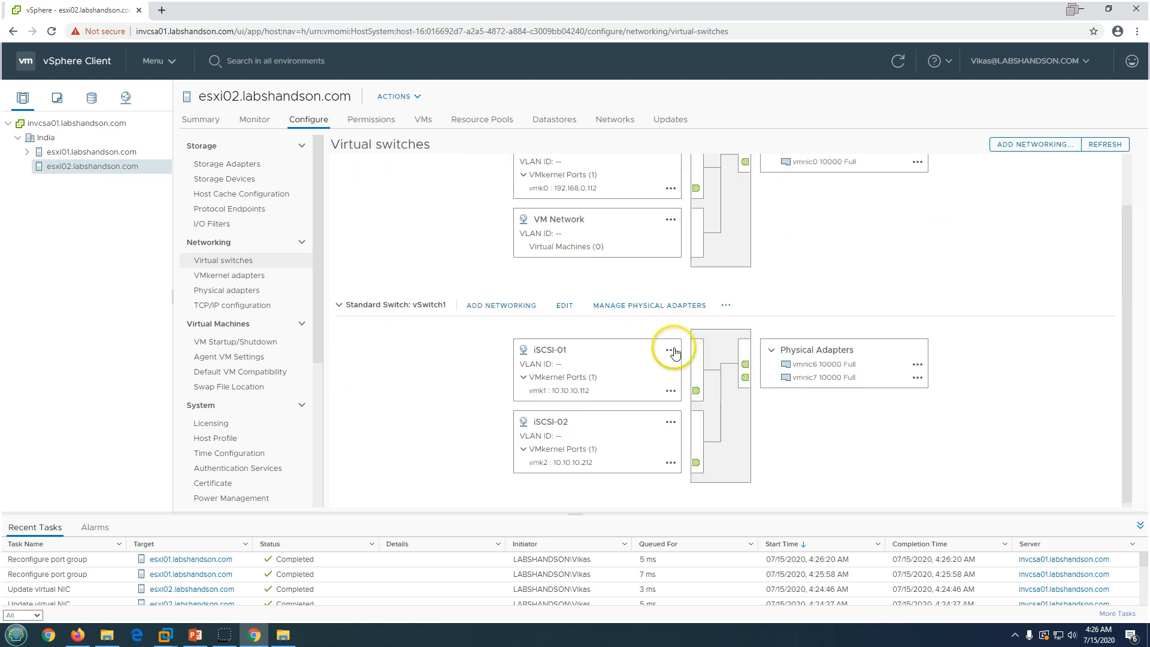
pyautogui.click(700, 387)
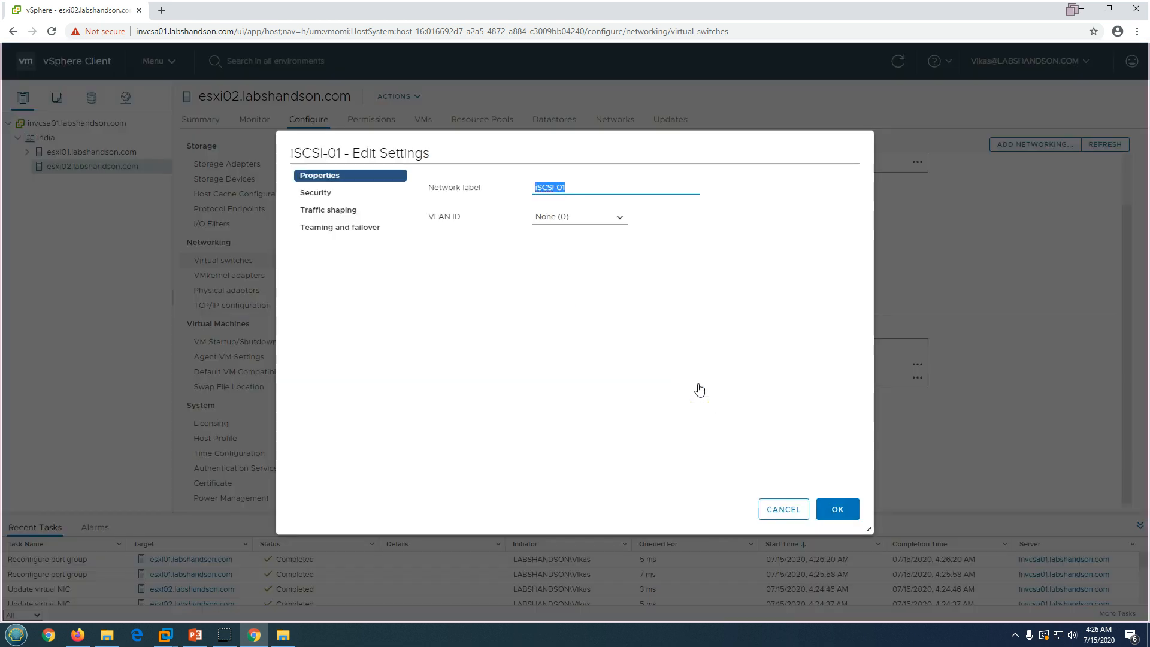
pyautogui.click(363, 228)
pyautogui.click(433, 320)
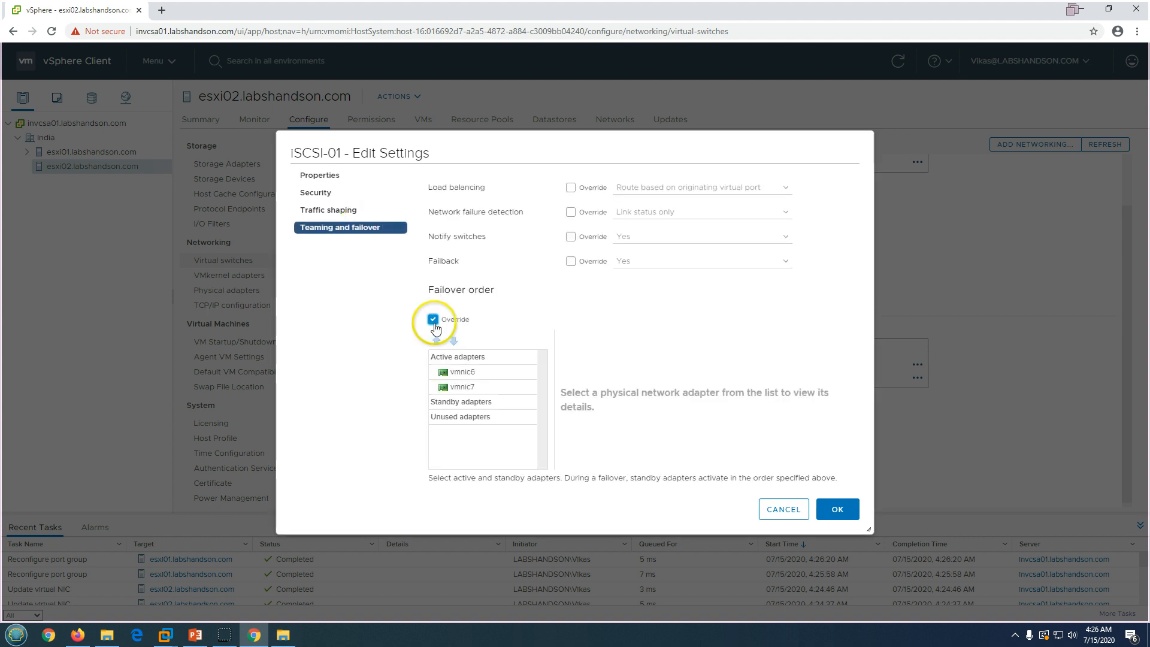
pyautogui.click(462, 387)
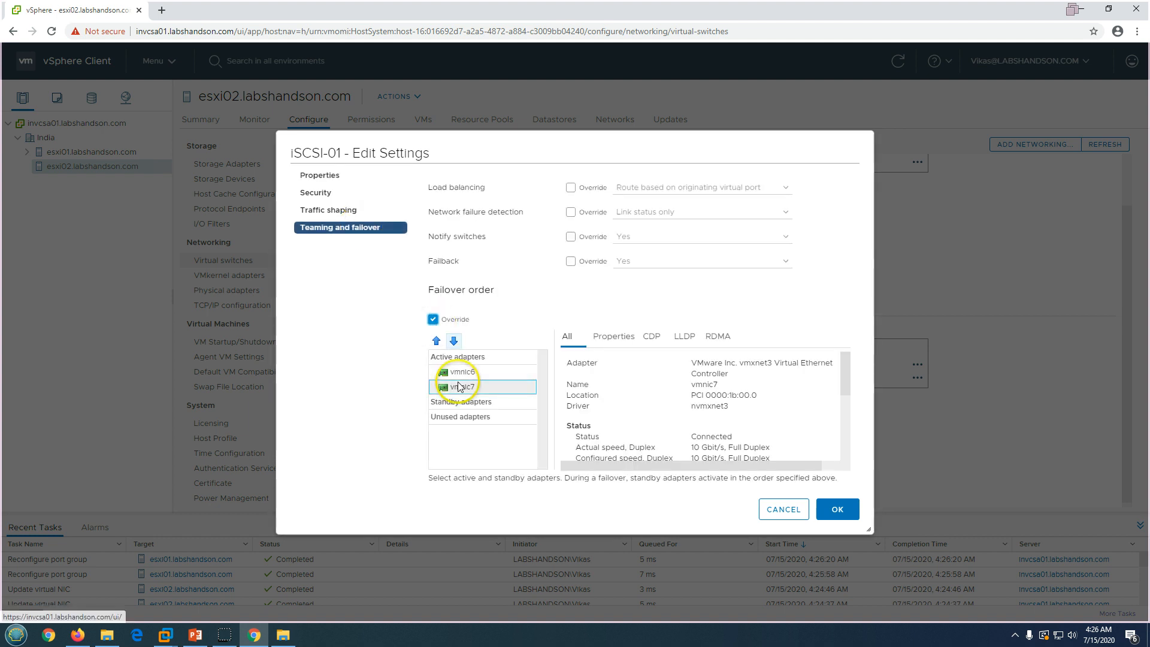
pyautogui.click(455, 341)
pyautogui.click(455, 341)
pyautogui.click(838, 510)
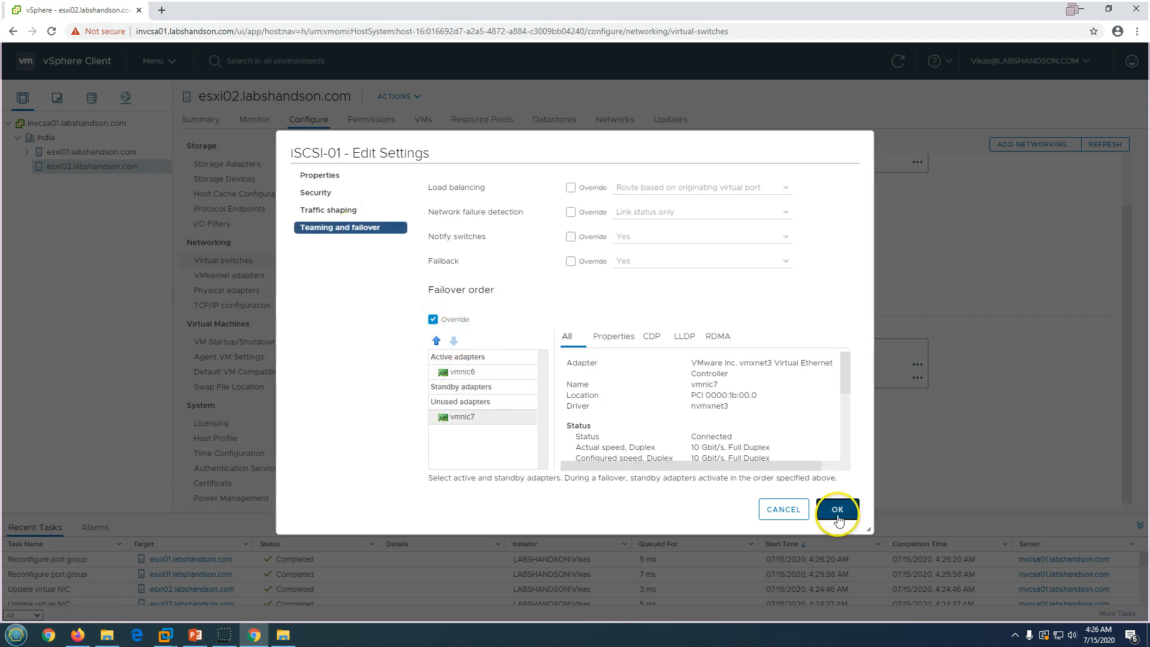
# Step: Override the failover order of port group iSCSI-02 on esxi02, moving vmnic7 to the unused adapters, and check both port groups' uplinks
pyautogui.click(671, 423)
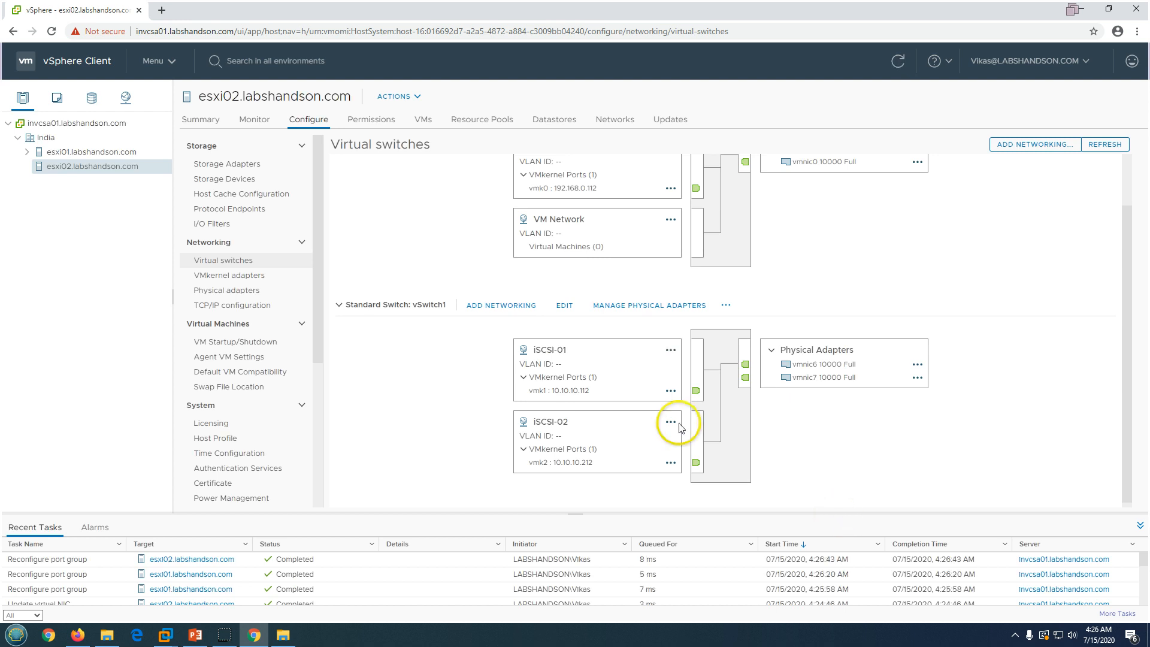
pyautogui.click(707, 457)
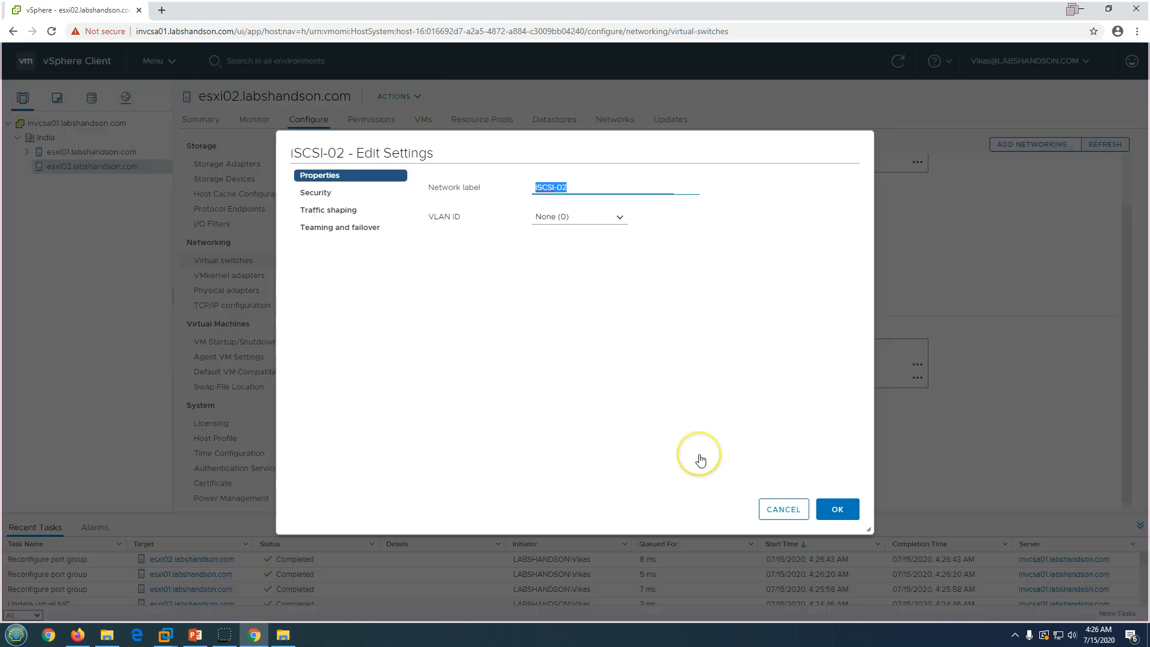
pyautogui.click(341, 228)
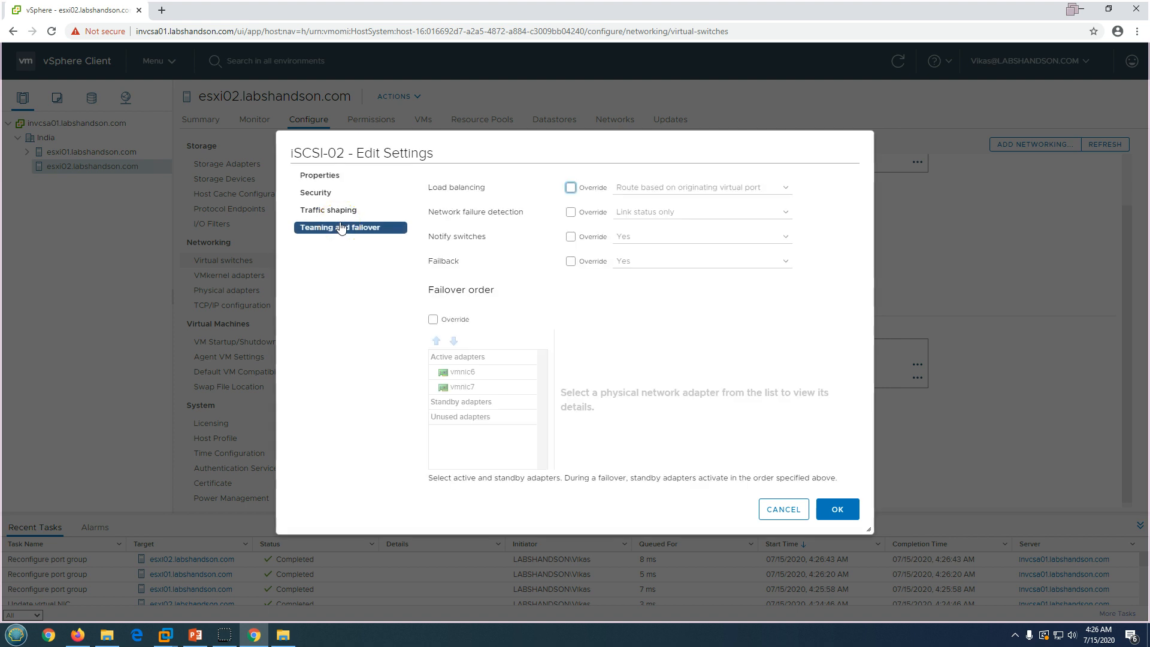
pyautogui.click(433, 320)
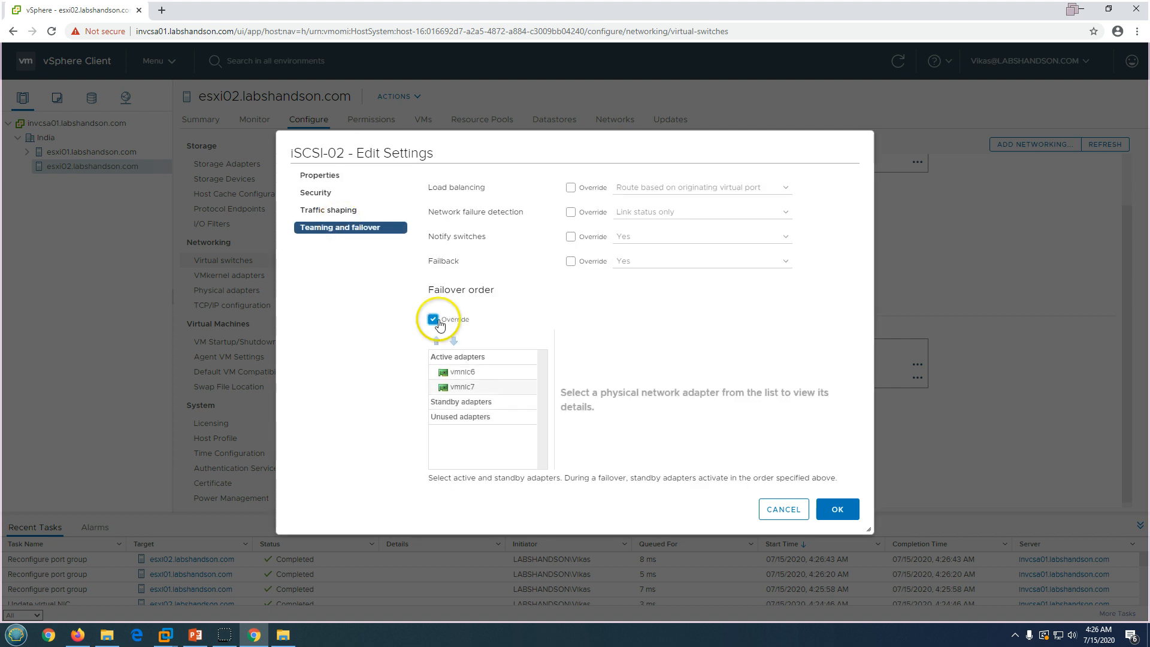
pyautogui.click(463, 387)
pyautogui.click(454, 341)
pyautogui.click(456, 341)
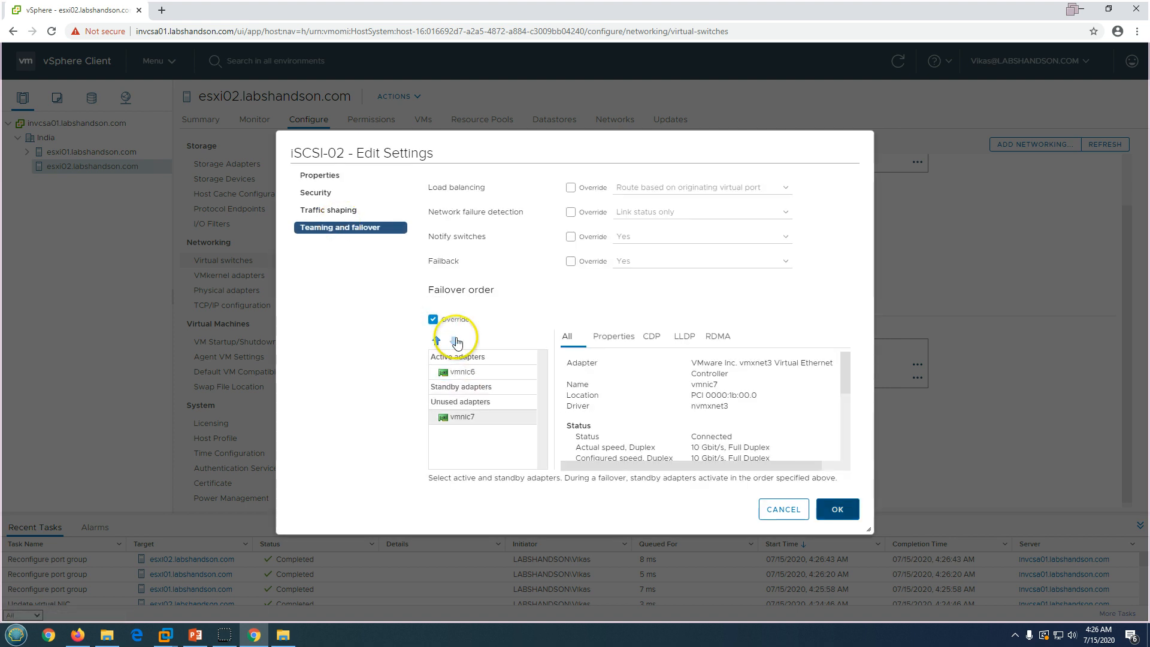
pyautogui.click(838, 509)
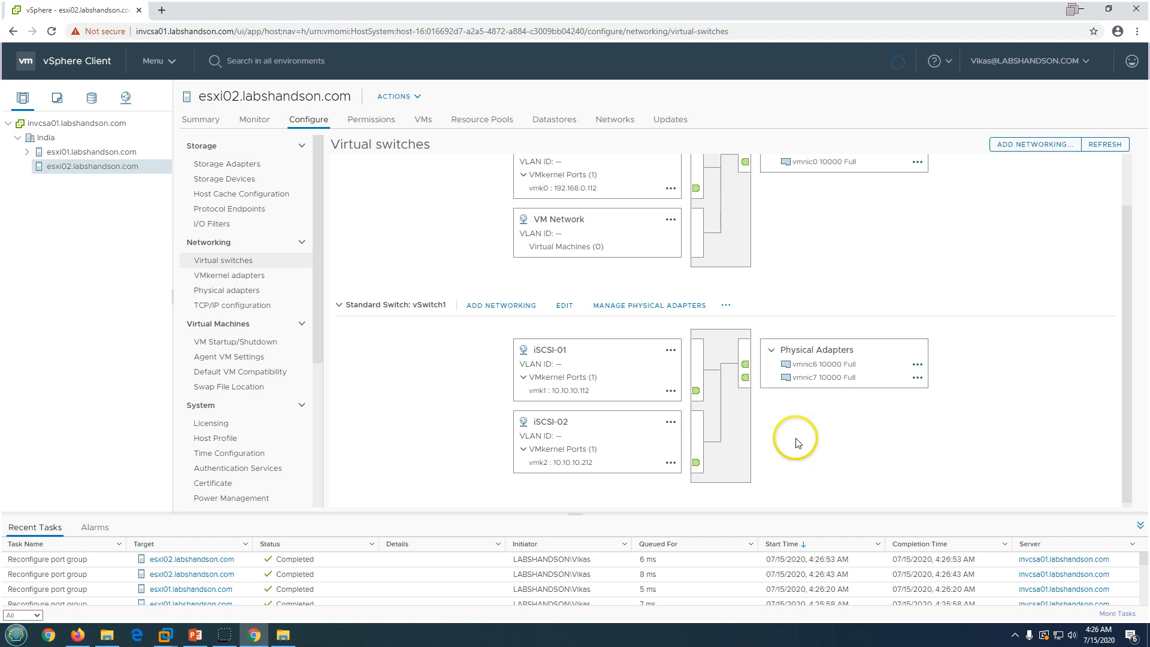
pyautogui.click(553, 355)
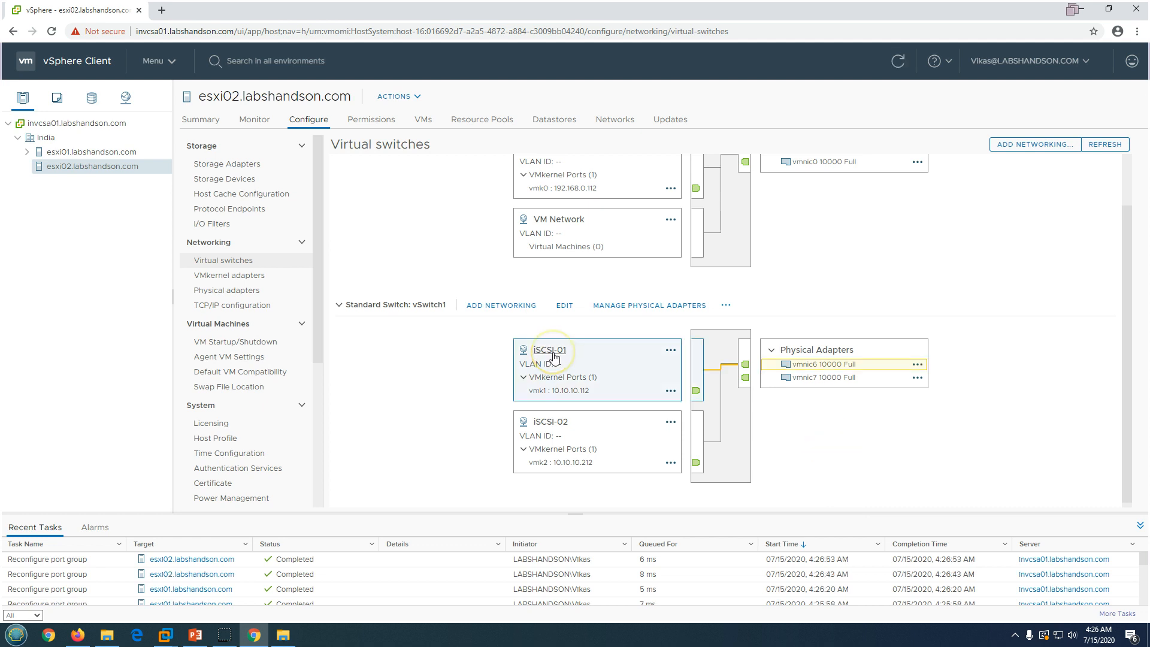
pyautogui.click(544, 426)
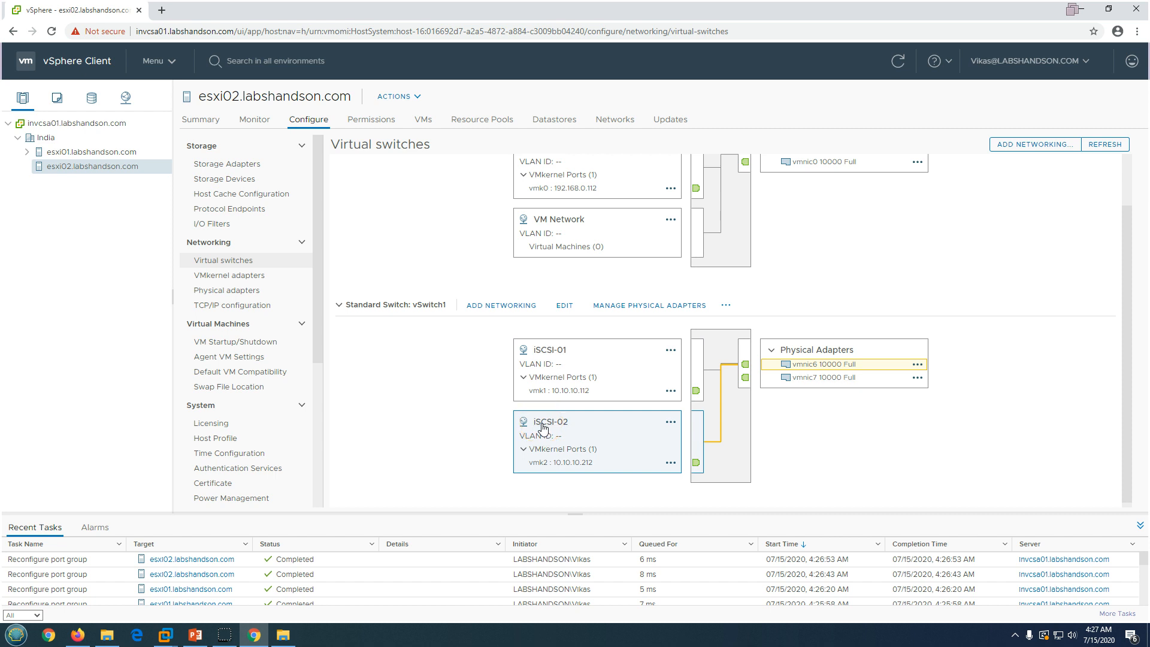
# Step: Correct iSCSI-02's failover order on esxi02 by moving vmnic6 to the unused adapters and vmnic7 to the active adapters, and save
pyautogui.click(671, 423)
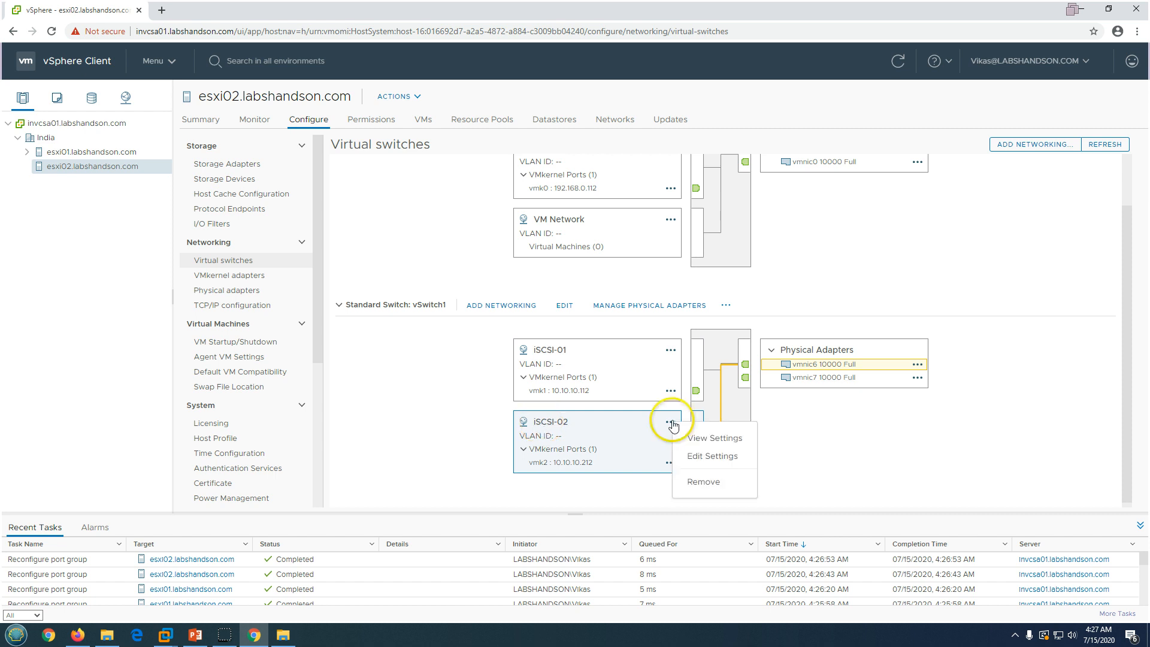
pyautogui.click(712, 456)
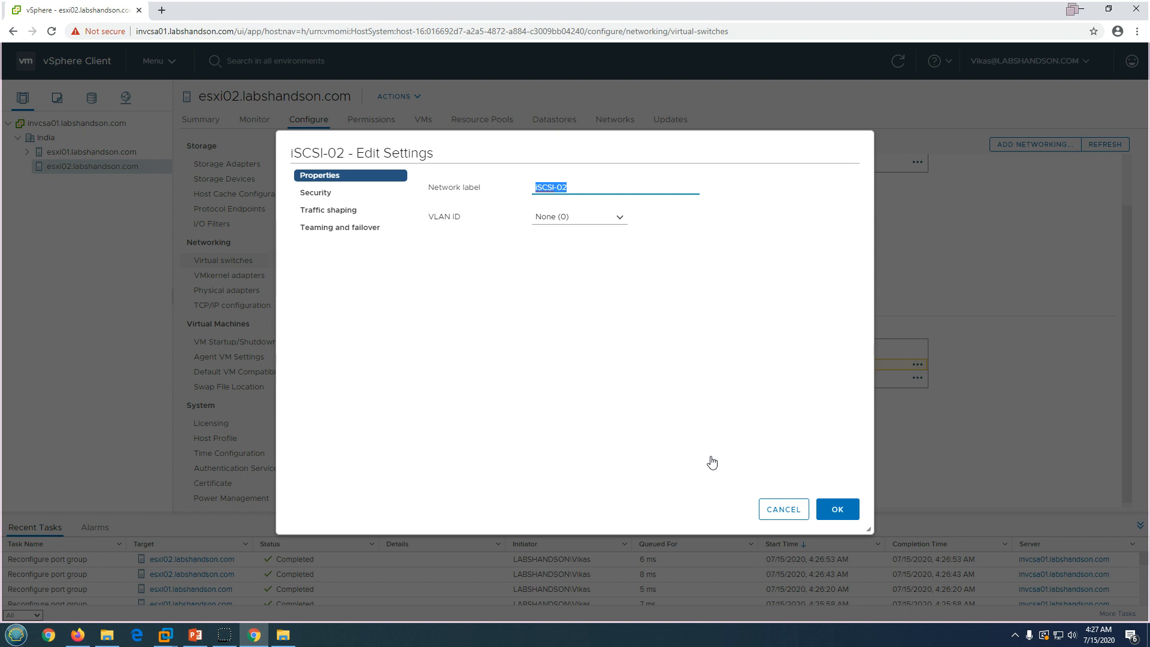
pyautogui.click(337, 229)
pyautogui.click(469, 378)
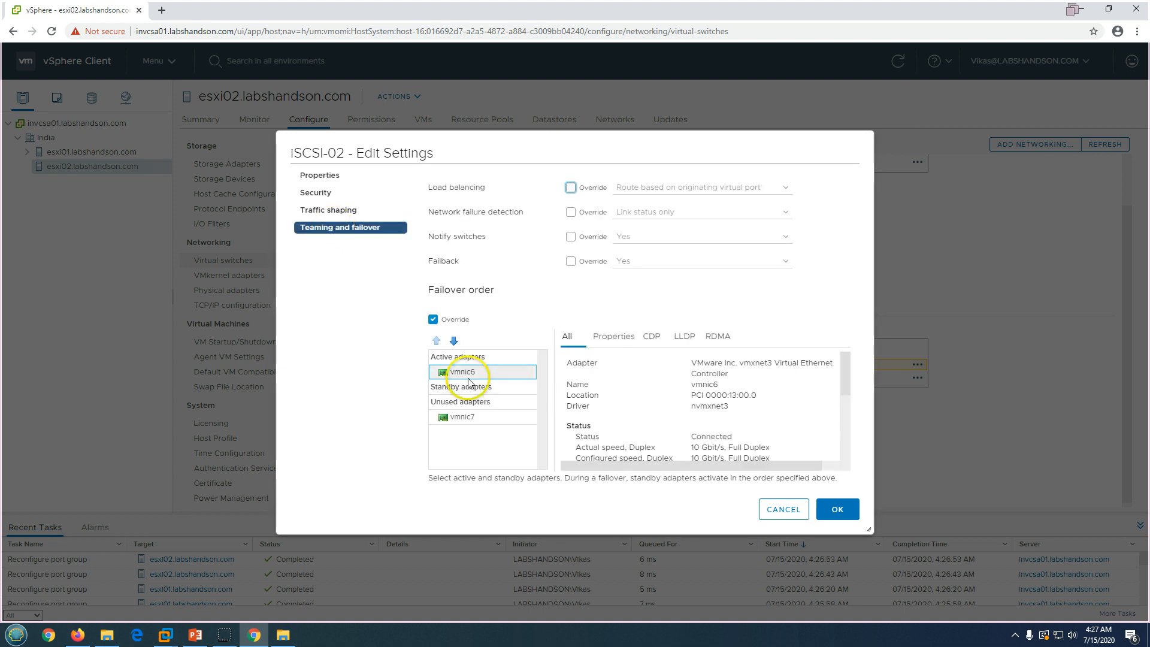
pyautogui.click(453, 340)
pyautogui.click(453, 340)
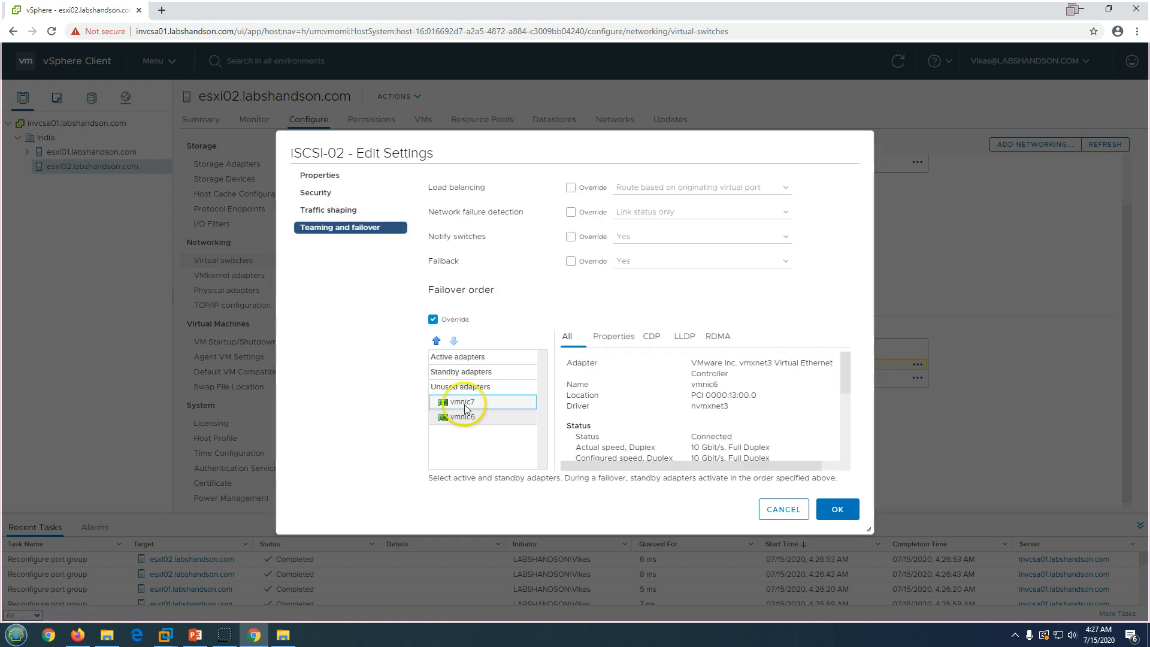
pyautogui.click(465, 404)
pyautogui.click(437, 340)
pyautogui.click(436, 341)
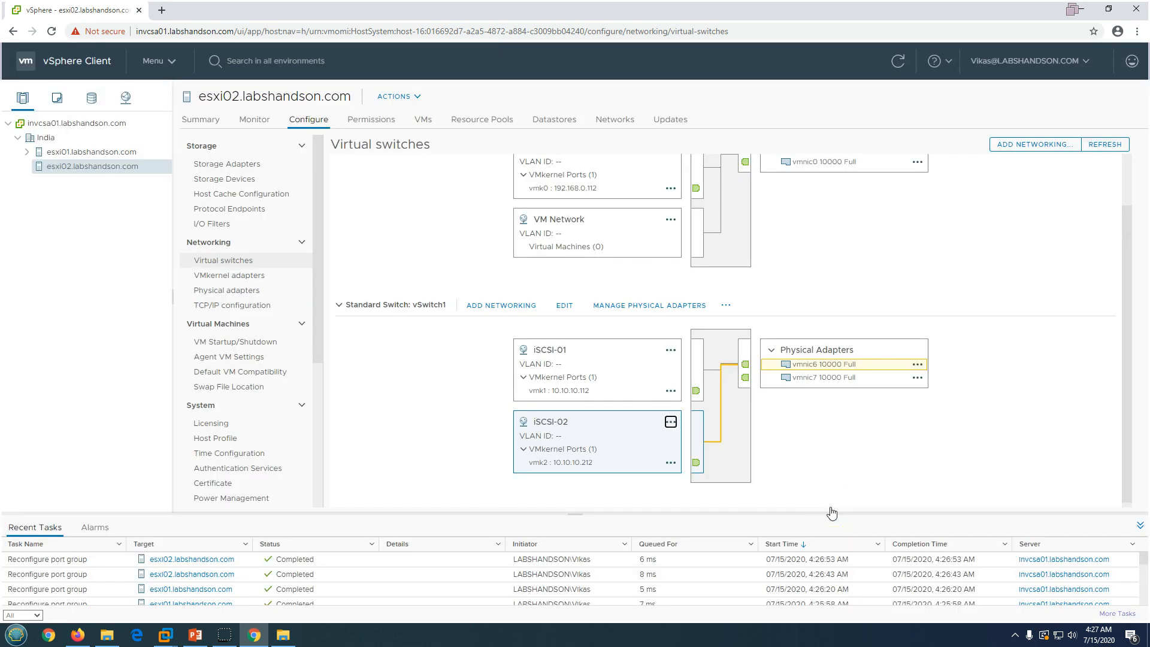
pyautogui.click(433, 405)
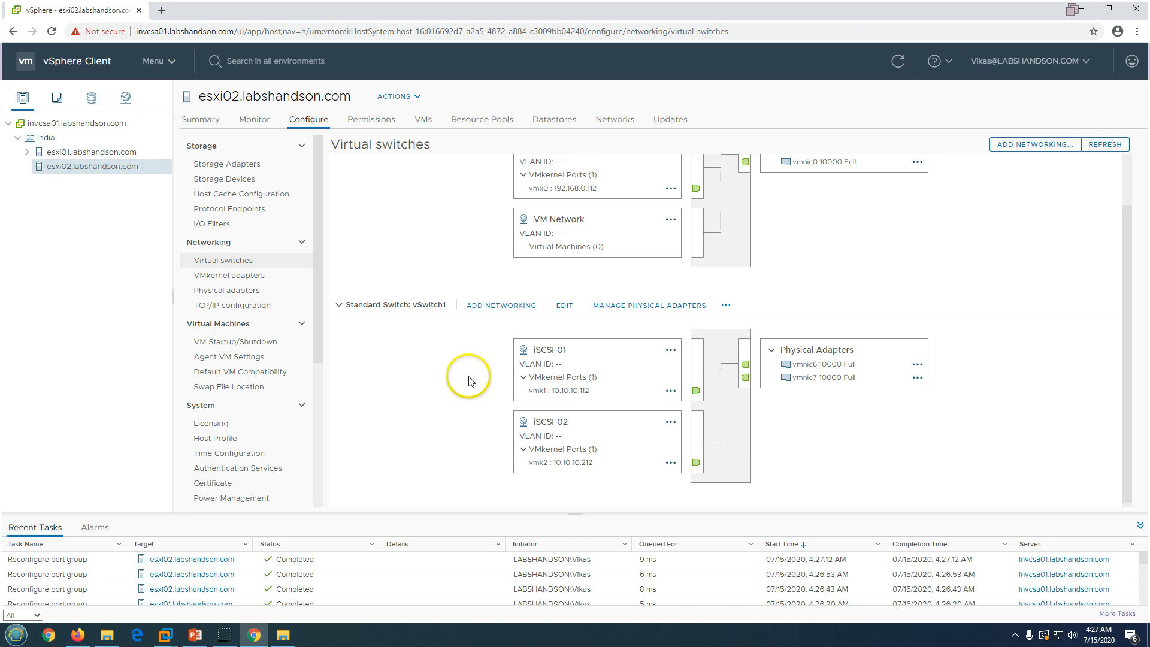
# Step: Add a software iSCSI adapter to the storage adapters of esxi02
pyautogui.click(237, 292)
pyautogui.click(234, 276)
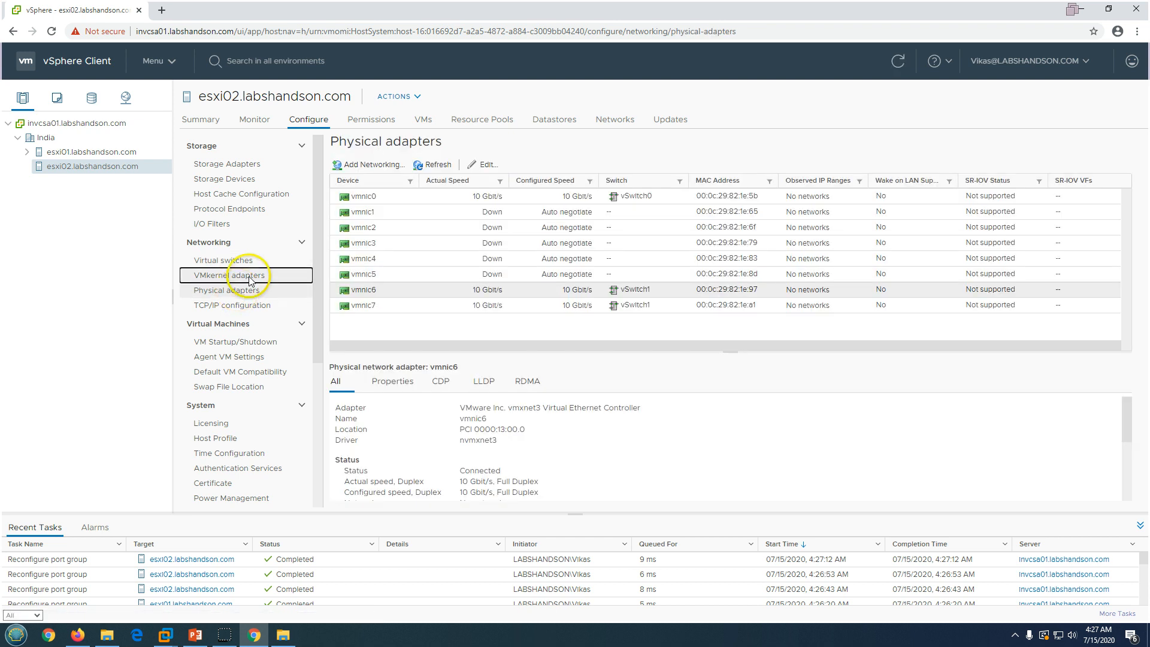
pyautogui.click(231, 260)
pyautogui.click(237, 166)
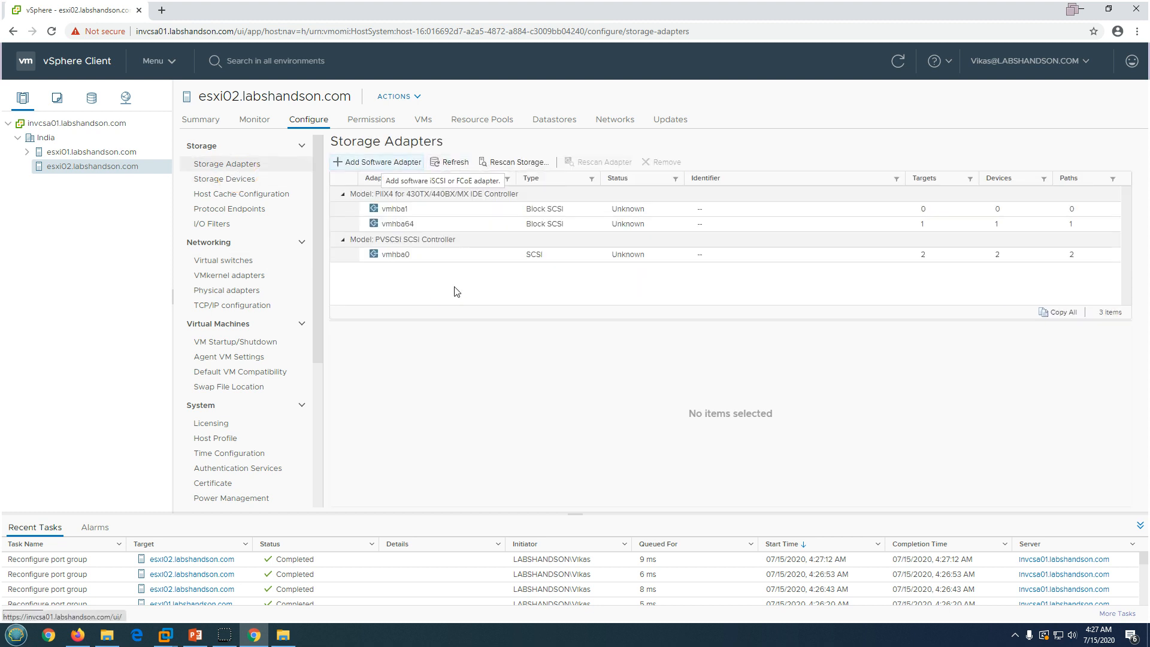
pyautogui.click(378, 162)
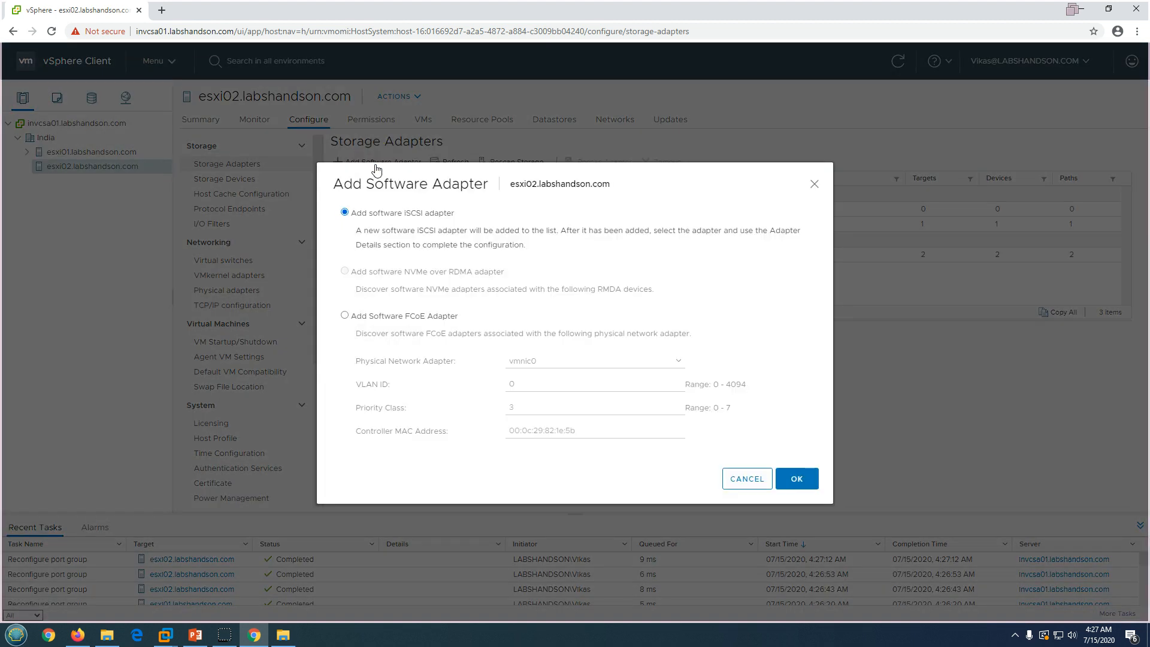
pyautogui.click(409, 316)
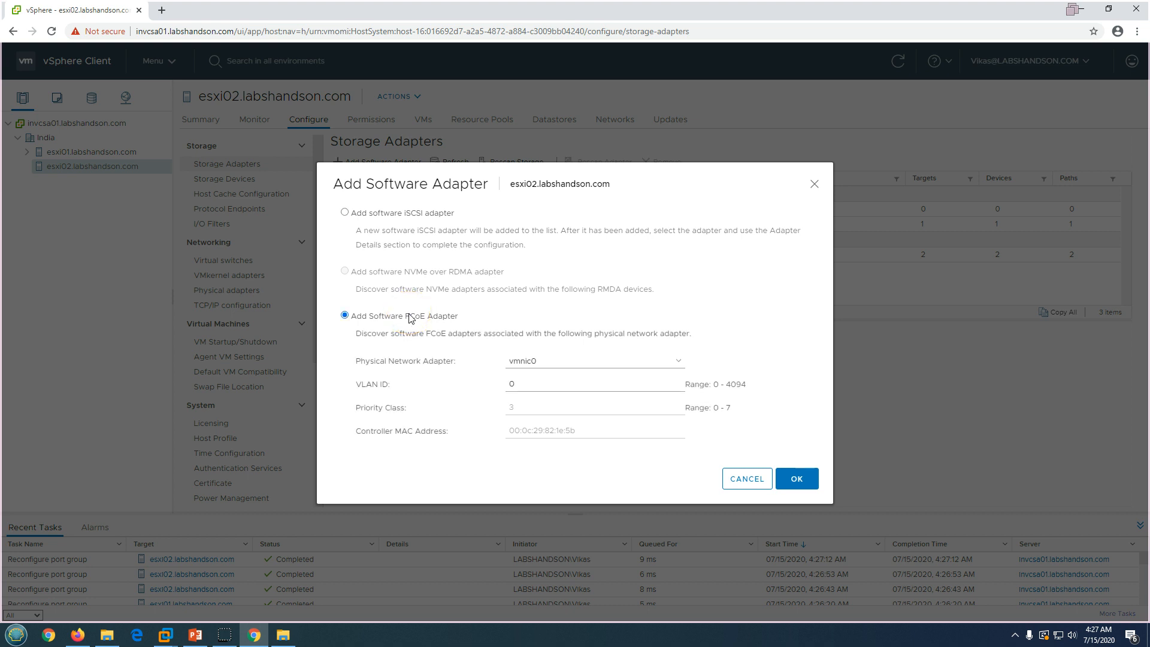
pyautogui.click(394, 215)
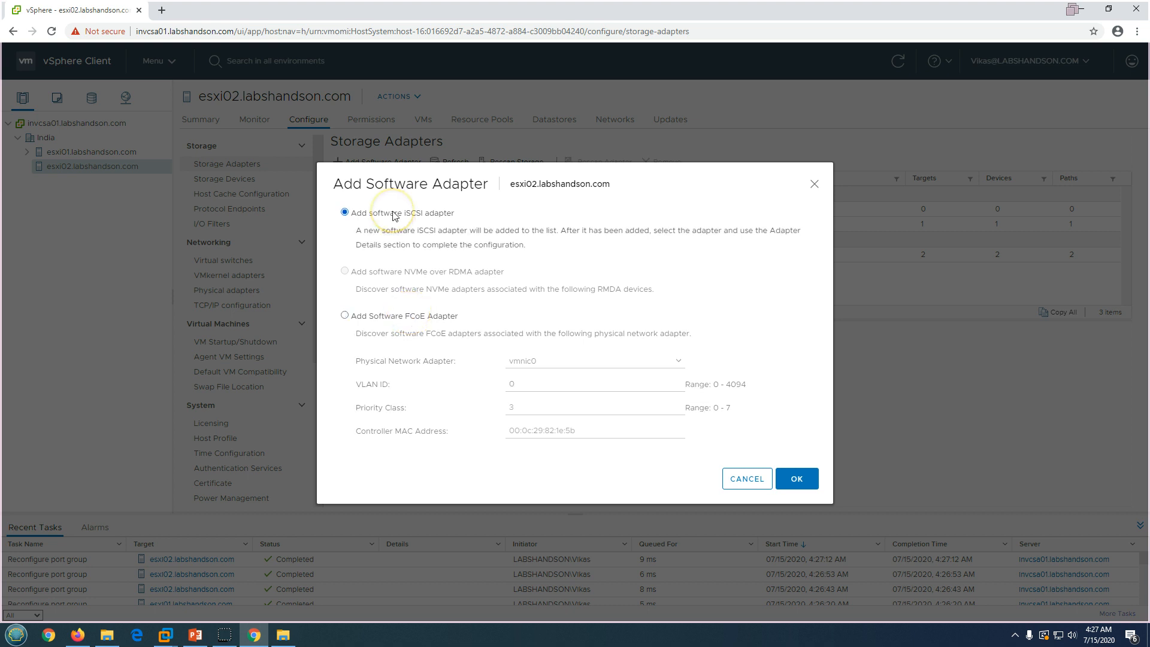
pyautogui.click(807, 483)
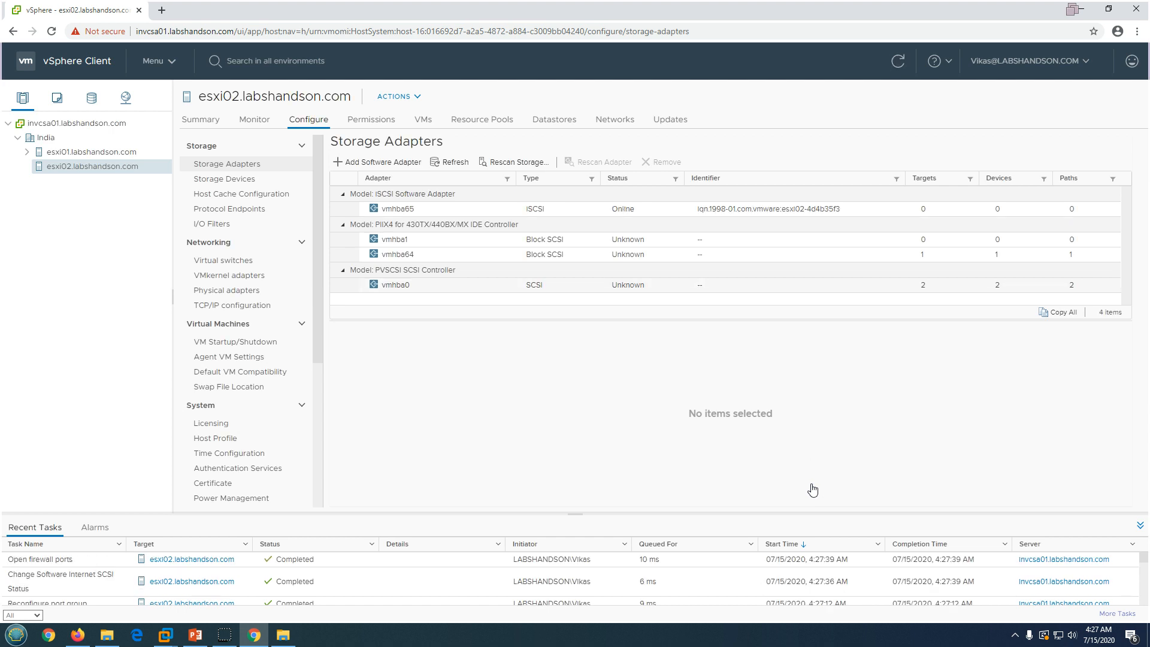
# Step: Examine the new iSCSI software adapter's properties, editable iSCSI name, devices and paths on esxi02 without changing anything
pyautogui.click(403, 214)
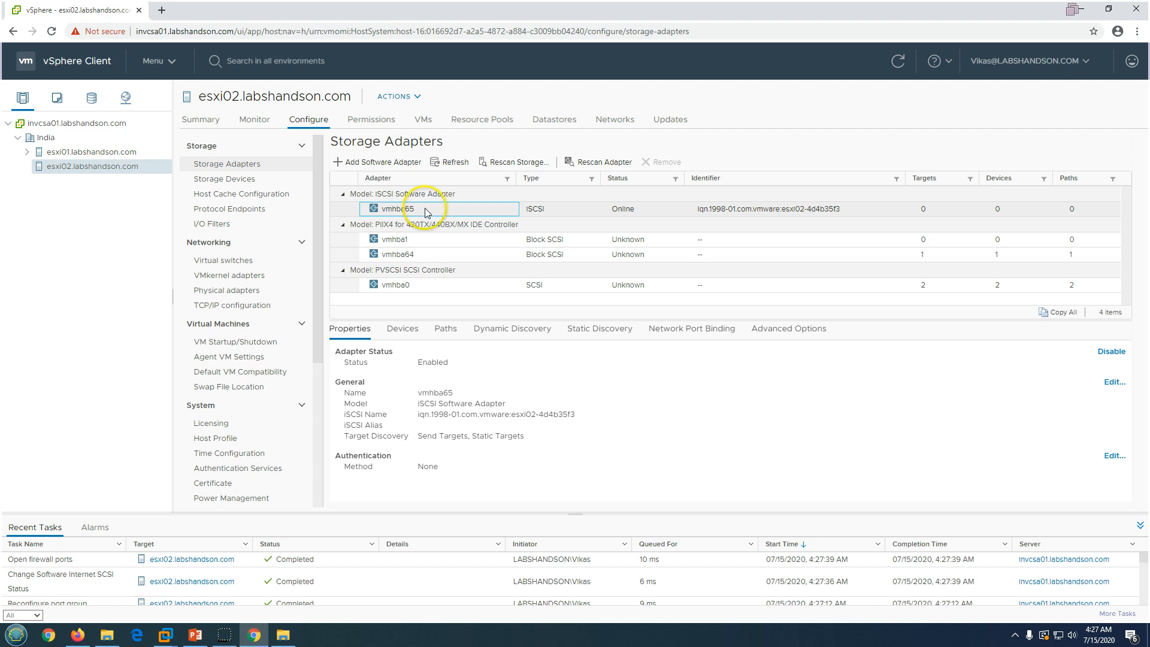
pyautogui.rightClick(425, 209)
pyautogui.press('Escape')
pyautogui.click(1114, 383)
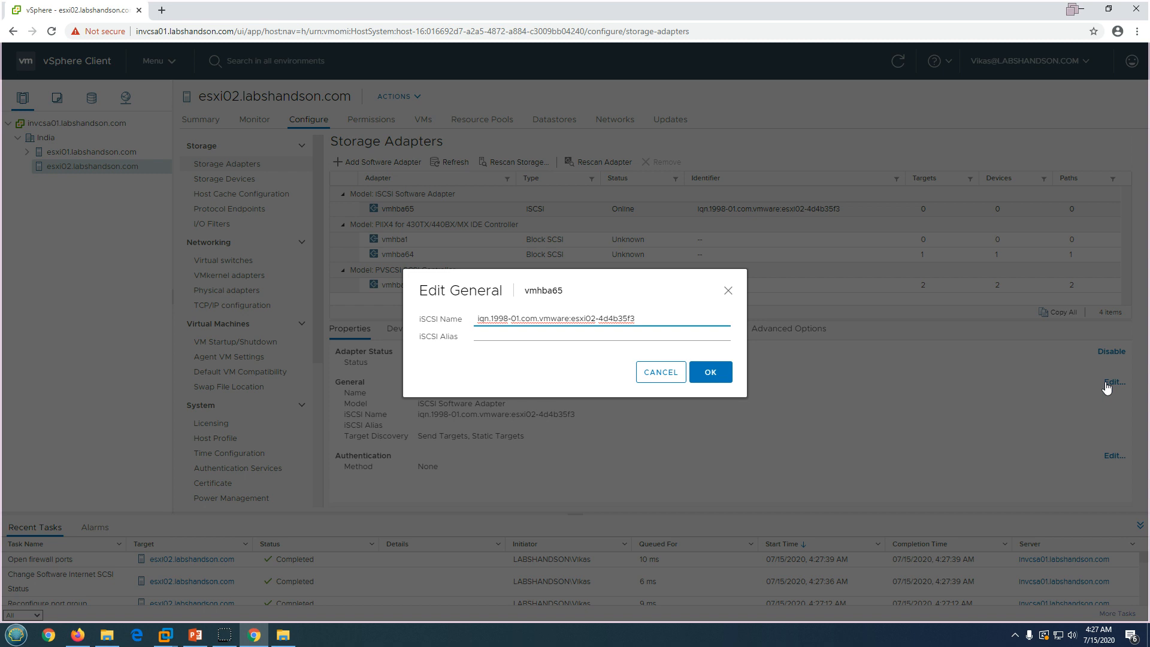
pyautogui.click(661, 372)
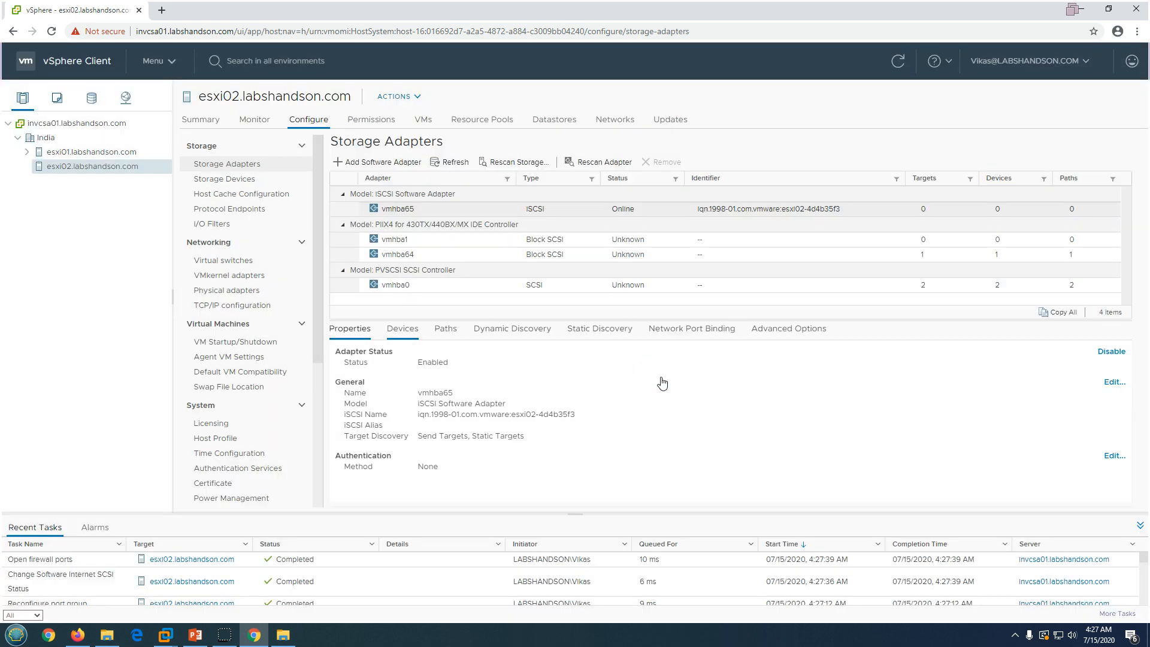
pyautogui.click(392, 331)
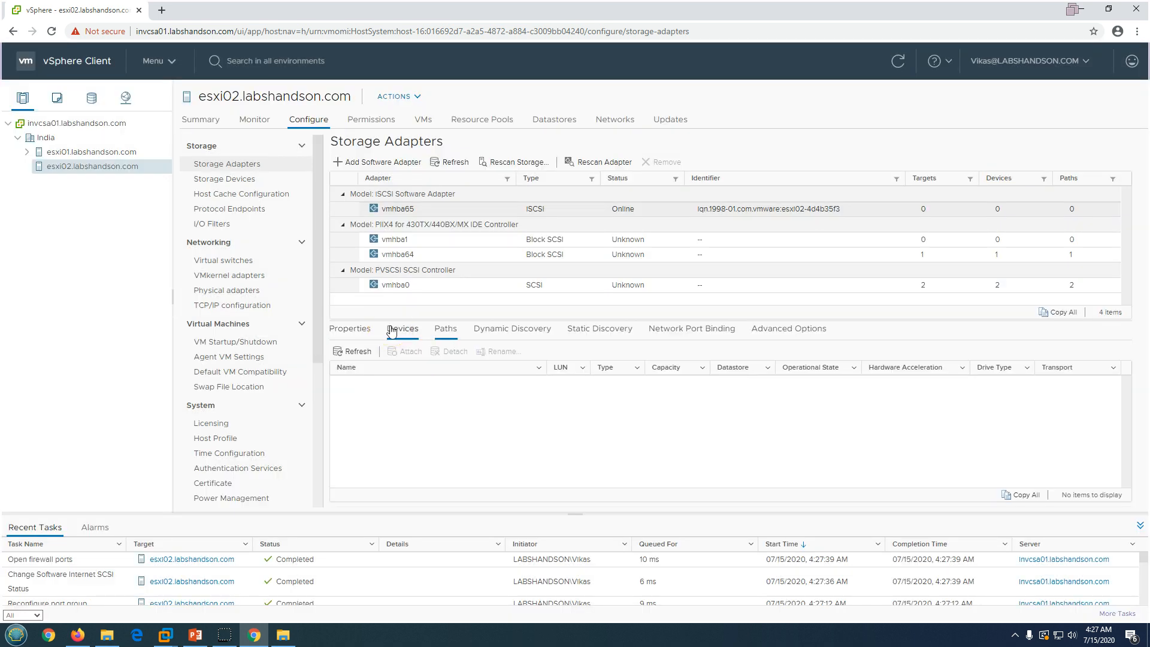
pyautogui.click(444, 332)
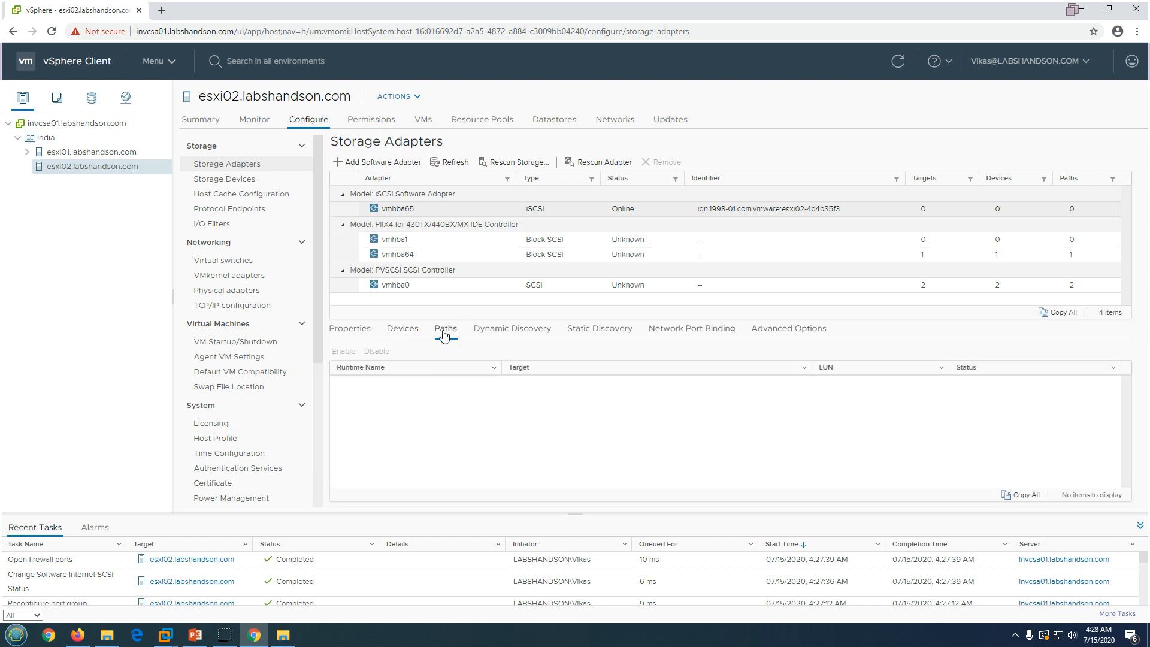
pyautogui.click(349, 329)
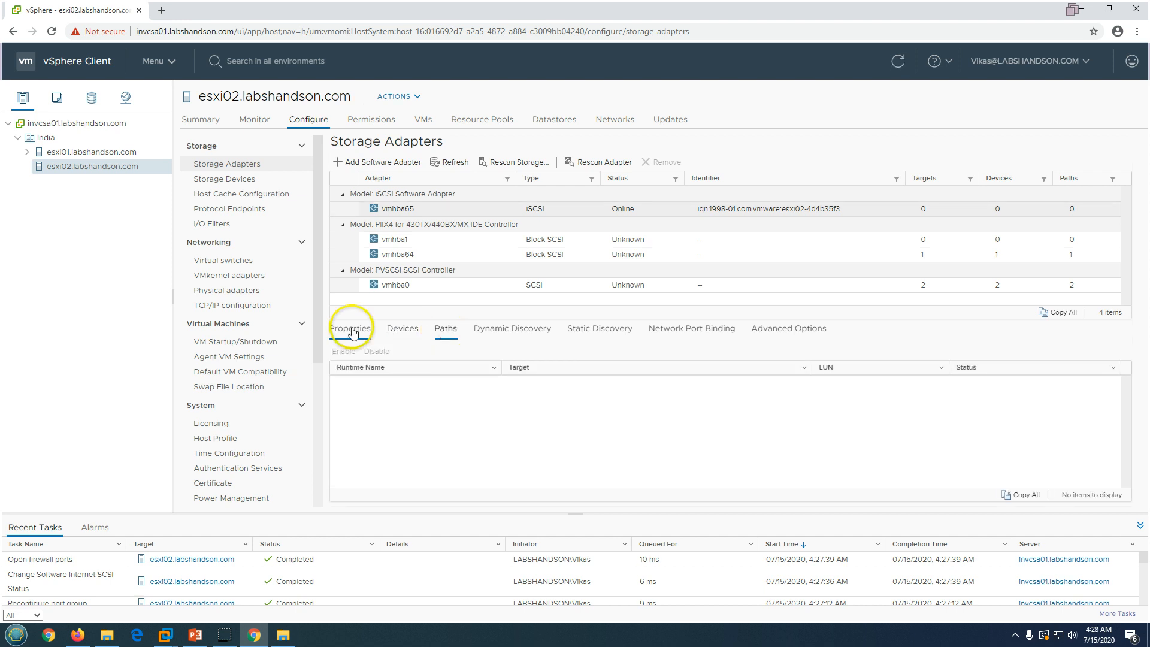
pyautogui.rightClick(407, 216)
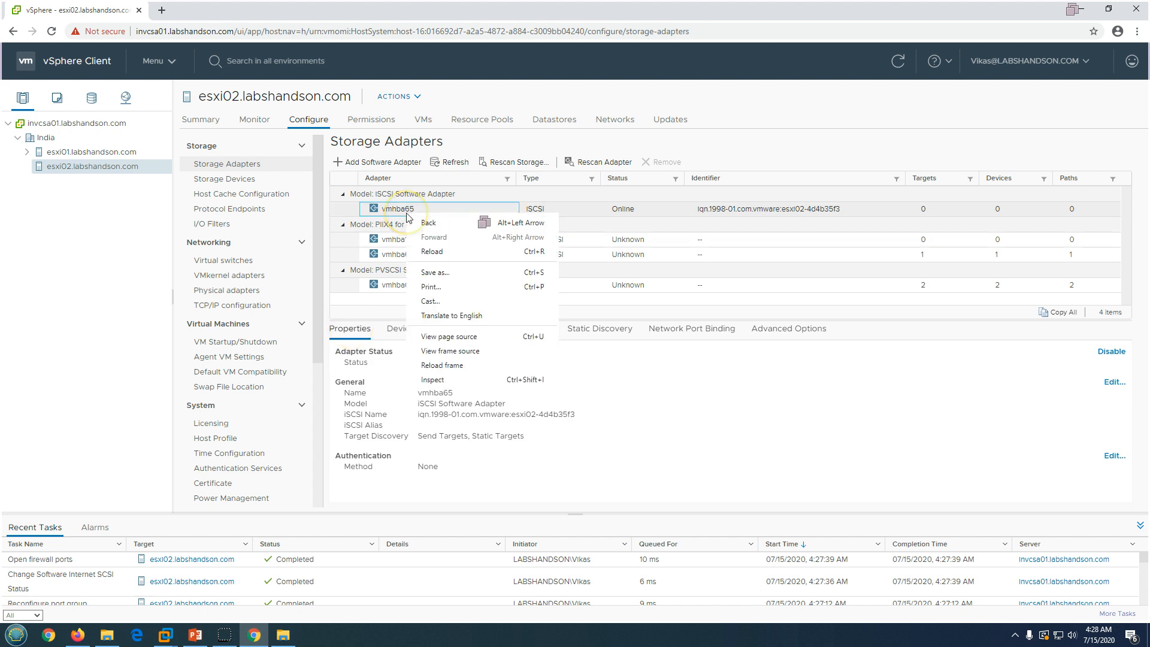
pyautogui.click(681, 401)
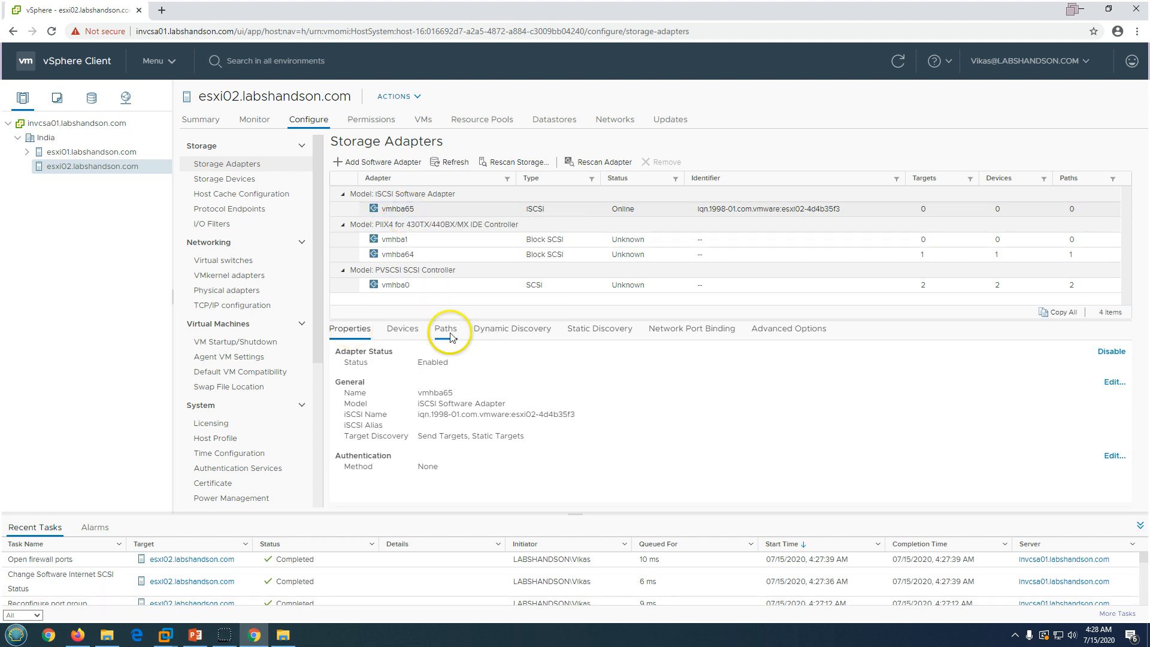
# Step: Bind the VMkernel adapters of port groups iSCSI-01 (vmk1) and iSCSI-02 (vmk2) to the software iSCSI adapter vmhba65 on esxi02
pyautogui.click(676, 333)
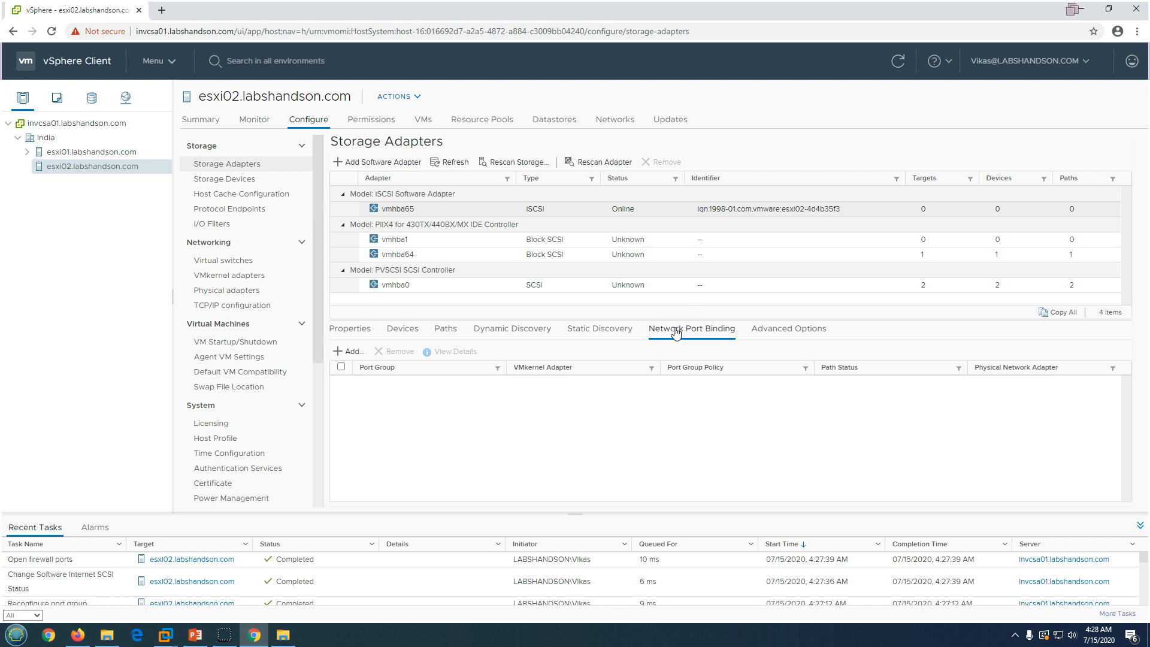
pyautogui.click(349, 352)
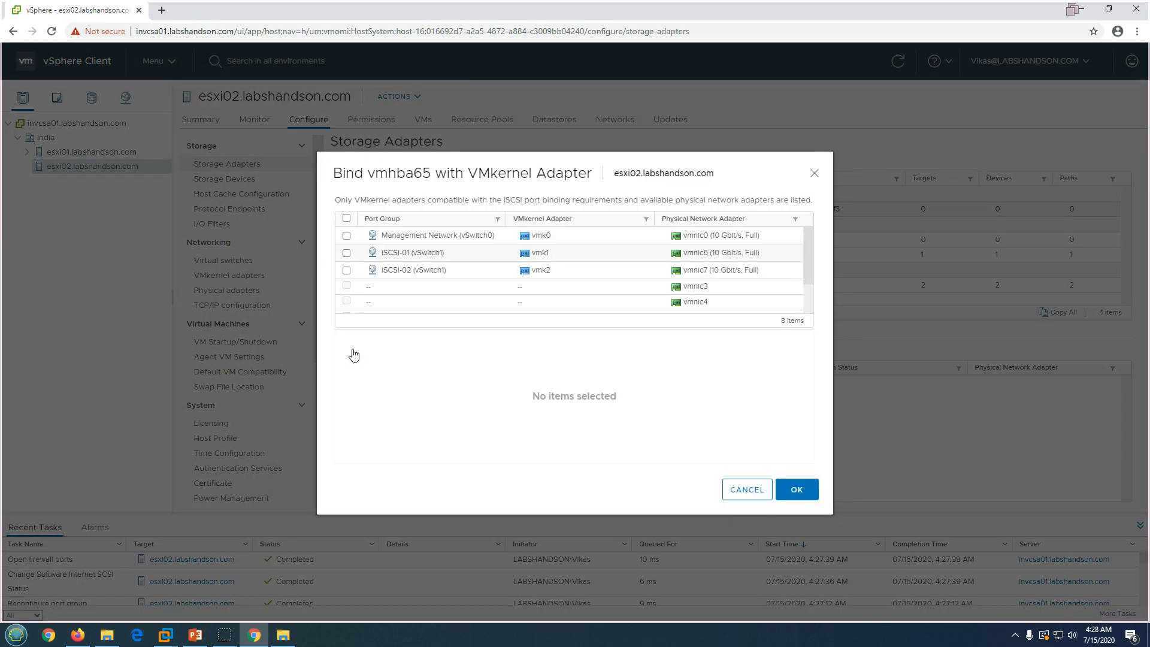
pyautogui.click(347, 253)
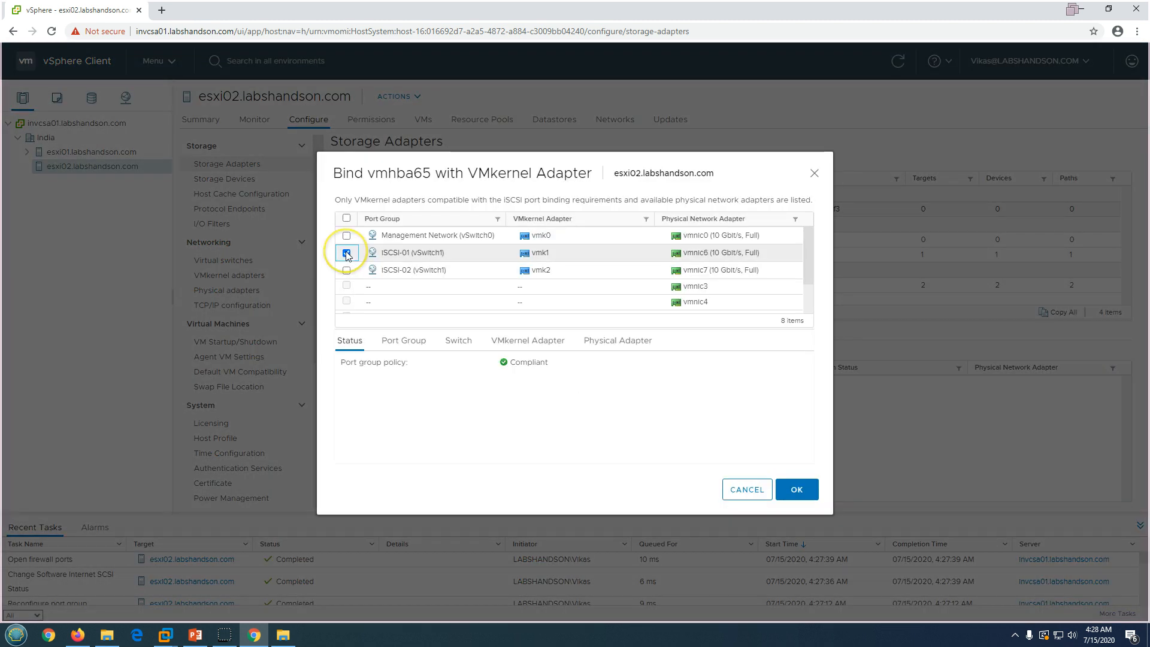
pyautogui.click(348, 271)
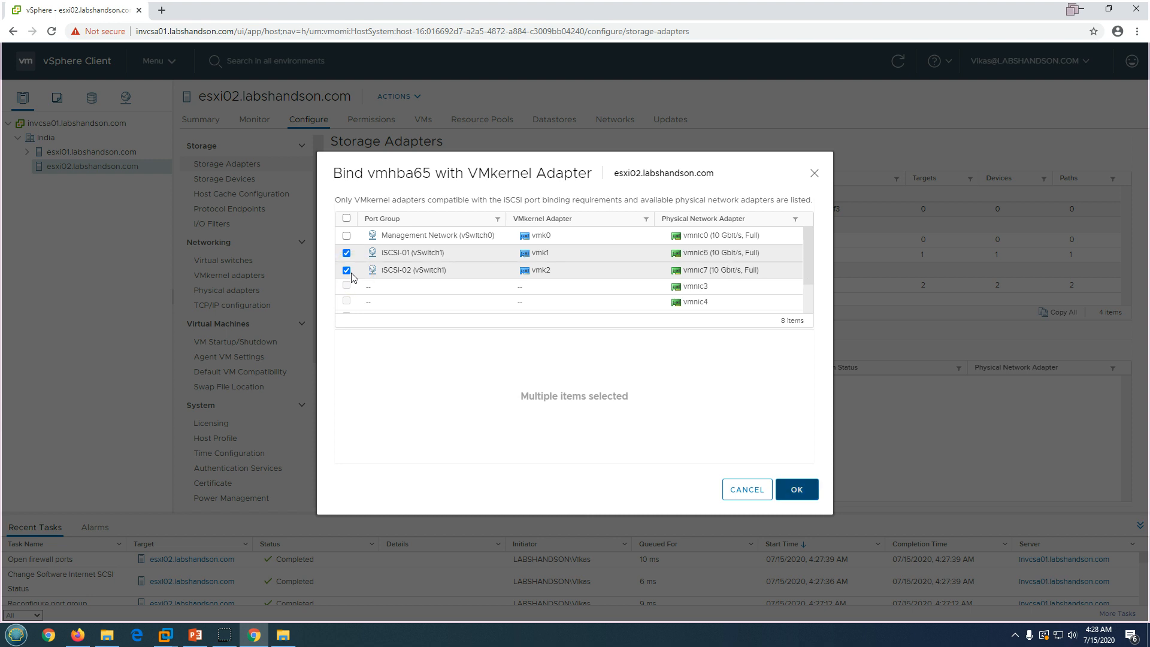
pyautogui.click(801, 491)
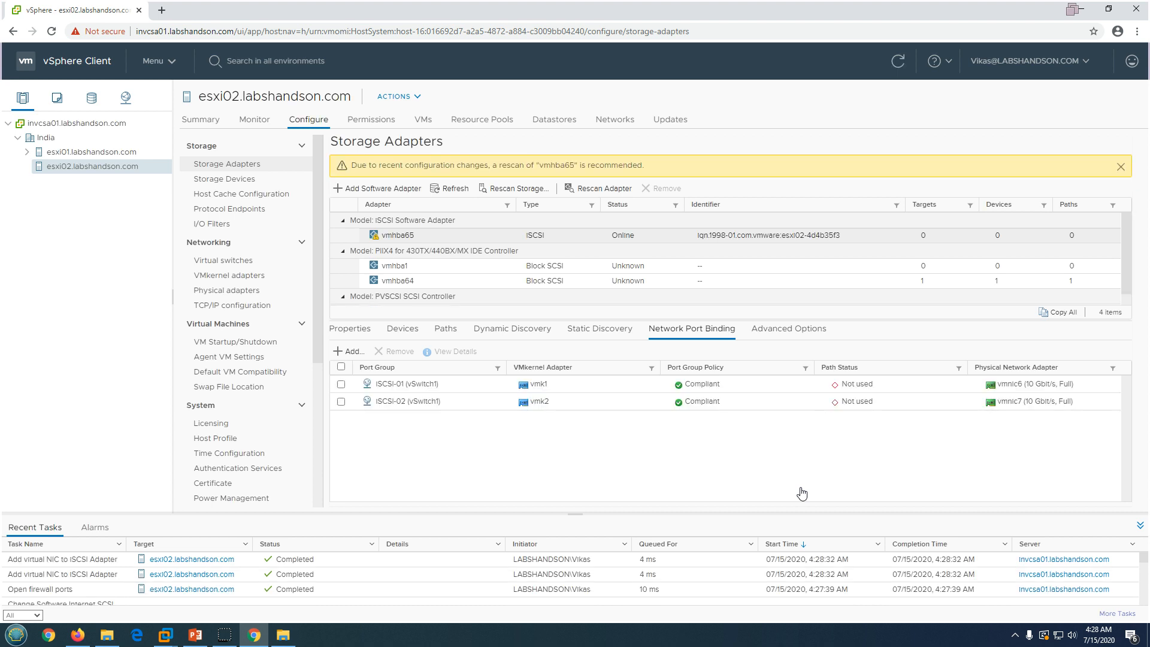
pyautogui.click(341, 367)
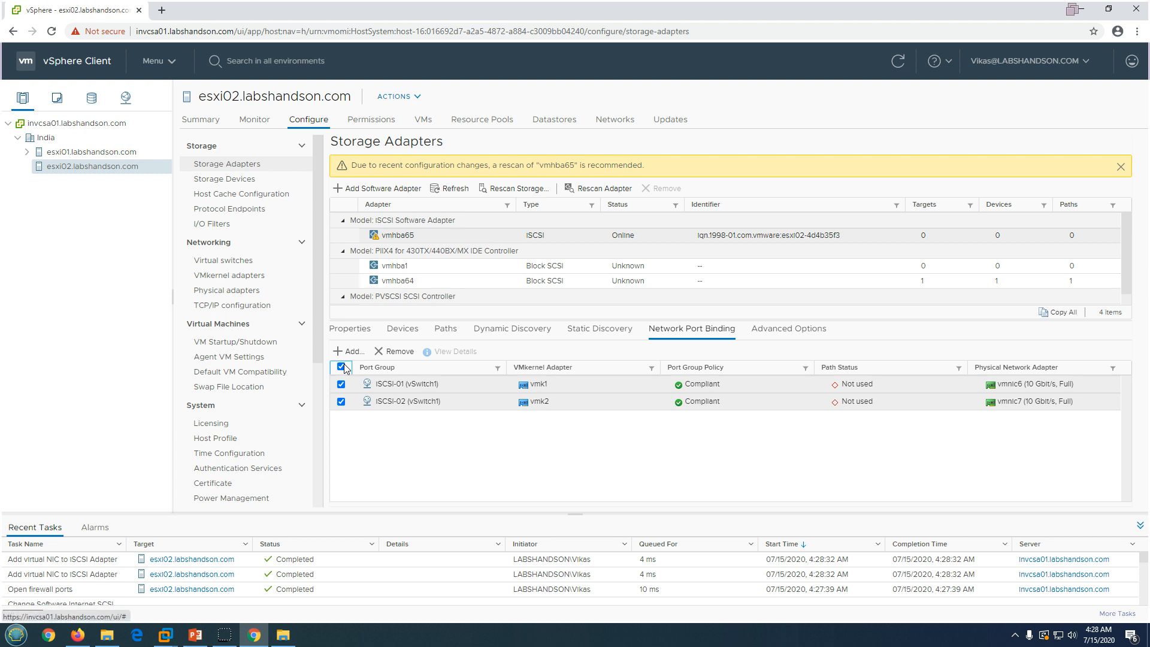
# Step: Dismiss the rescan recommendation and rescan esxi02's storage for new storage devices and new VMFS volumes
pyautogui.click(1121, 167)
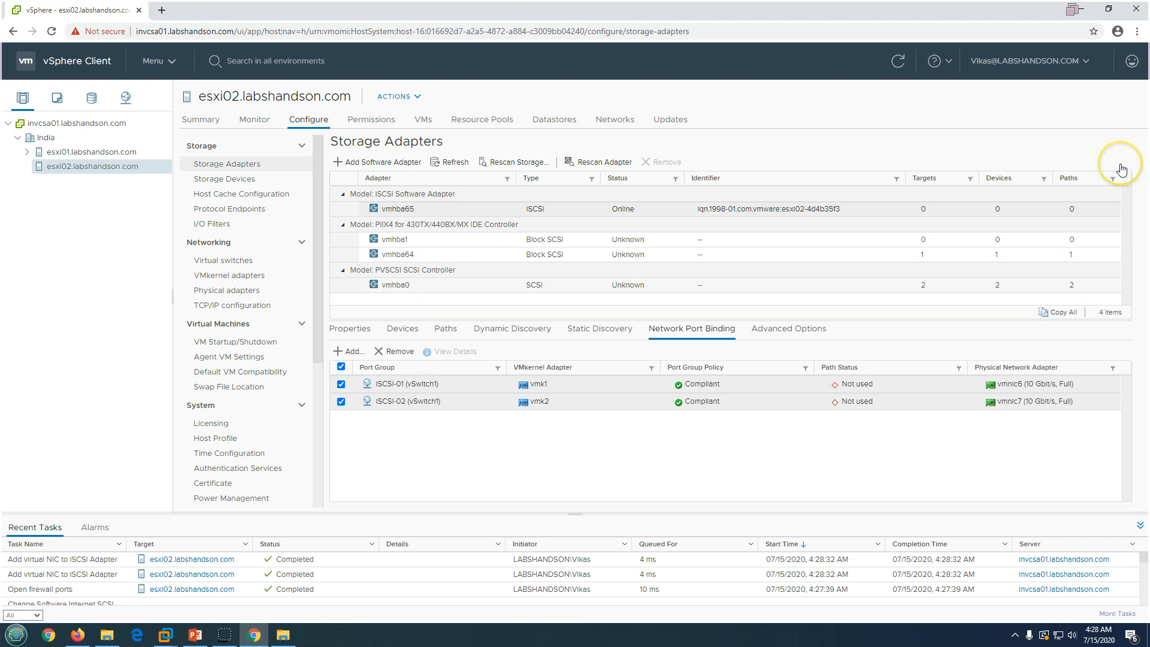
pyautogui.click(518, 167)
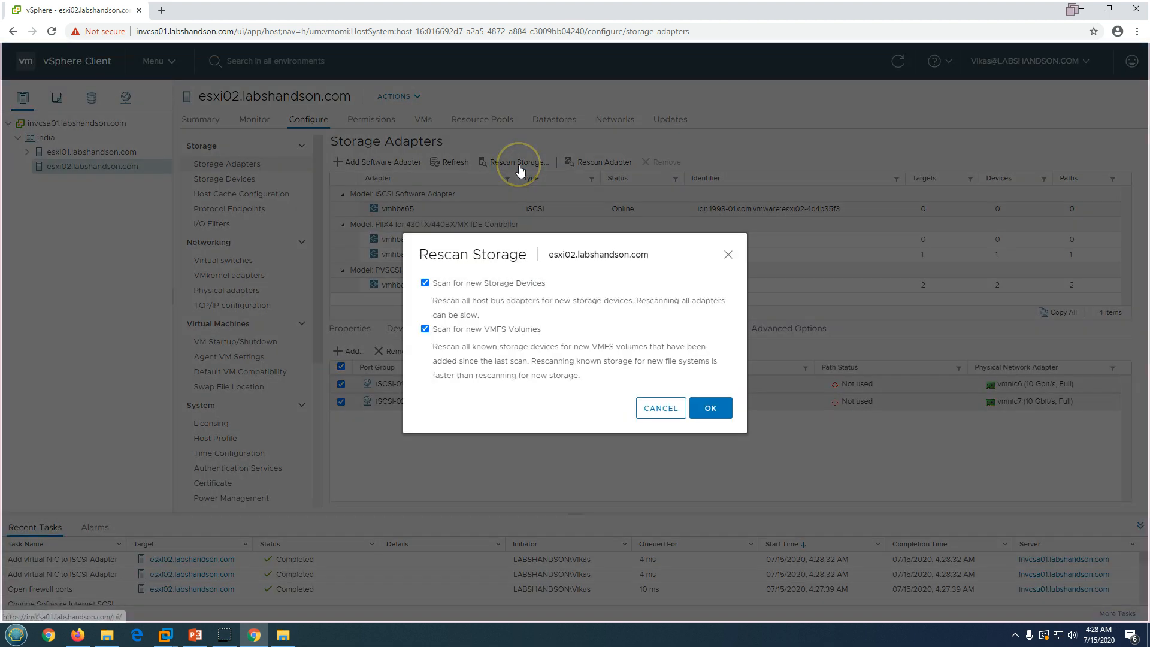
pyautogui.click(705, 410)
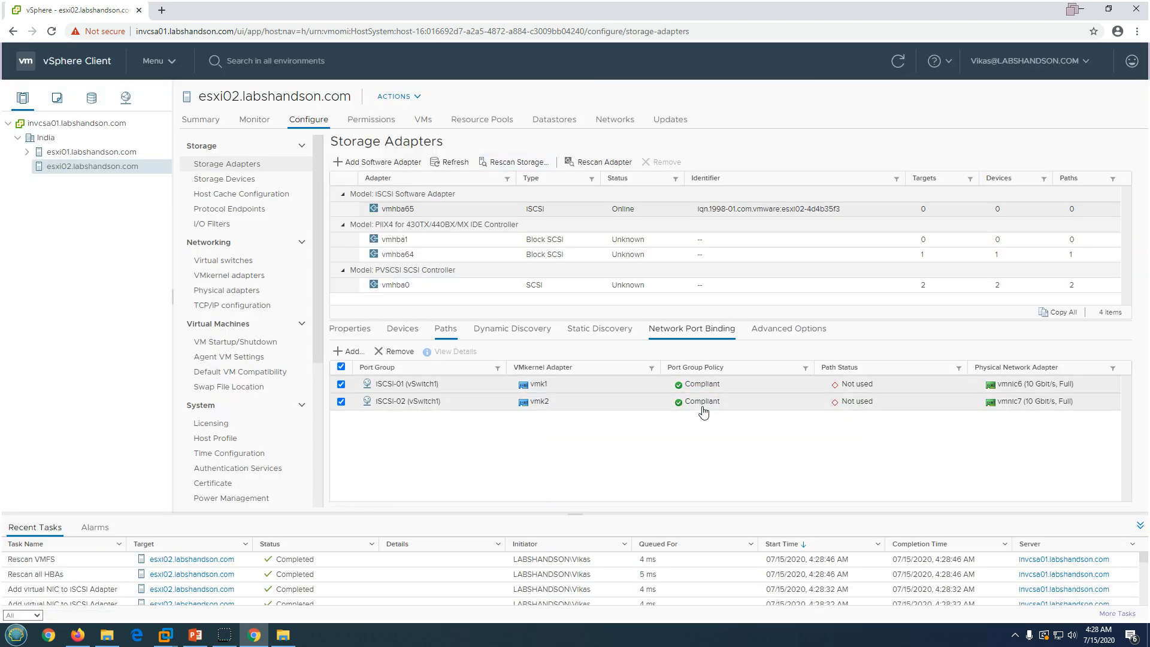
# Step: Check the paths, devices and properties of the iSCSI software adapter vmhba65 on esxi02 after the rescan
pyautogui.click(447, 330)
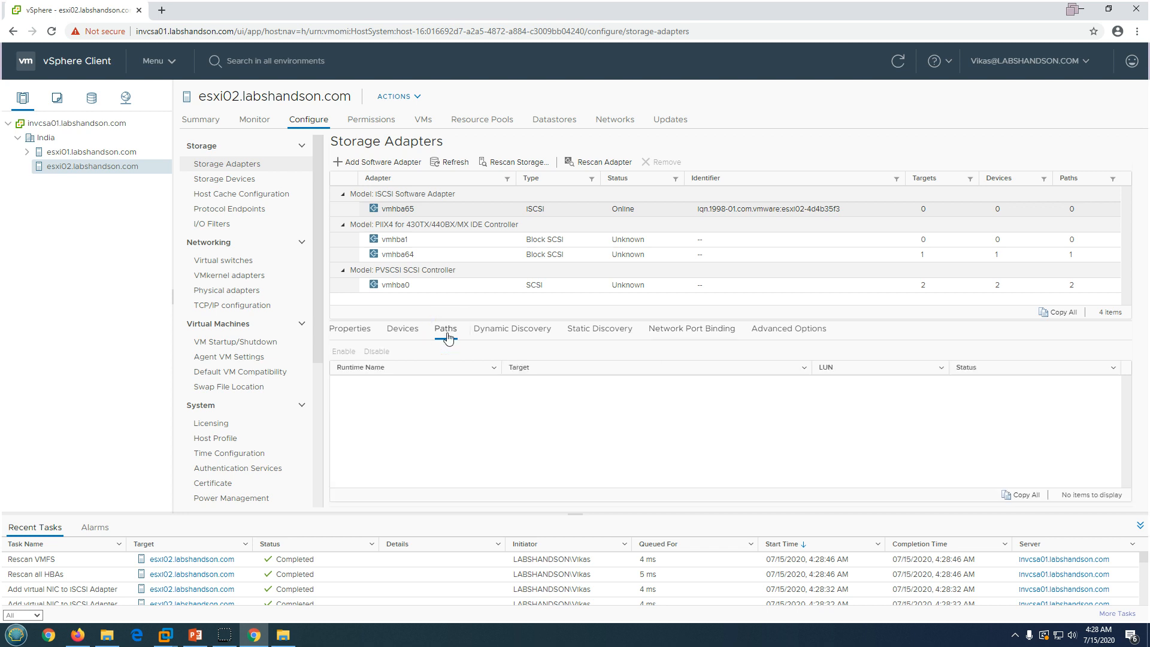
pyautogui.click(404, 337)
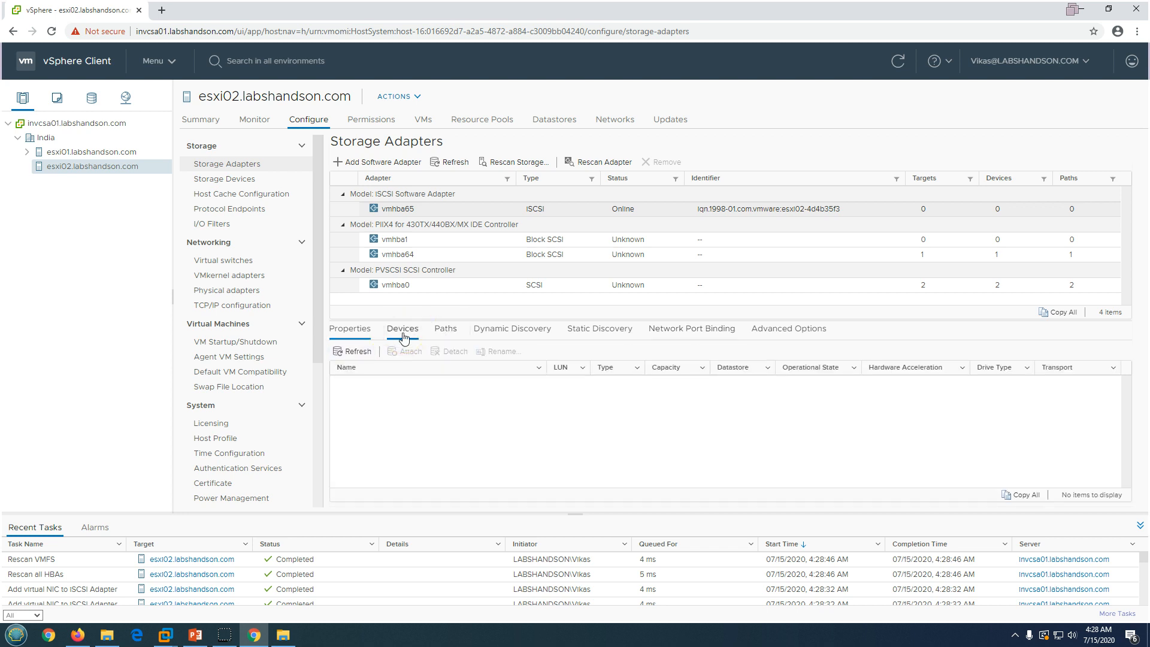
pyautogui.click(351, 332)
pyautogui.click(233, 625)
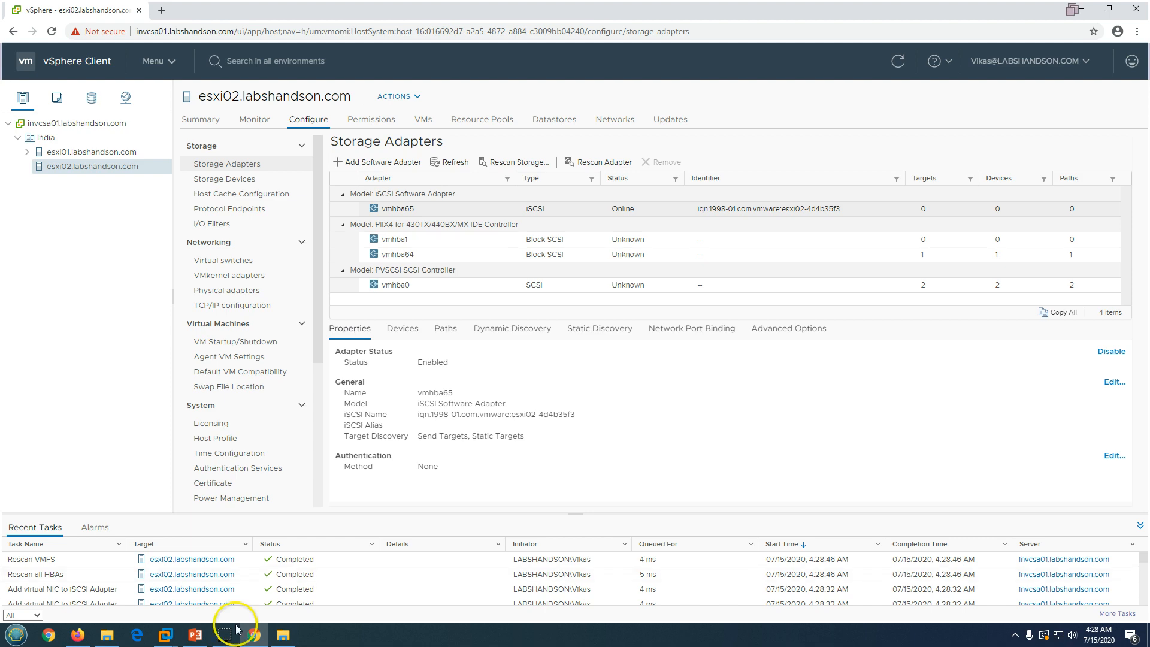